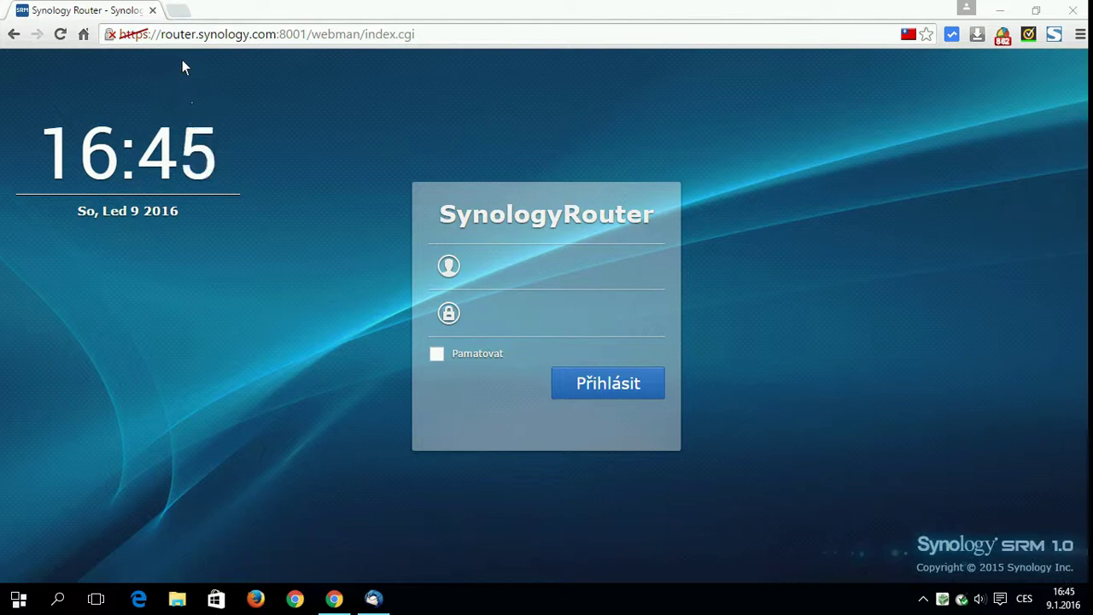
Step: Sign in to the SynologyRouter page at router.synology.com as admin, entering the account password
{"action": "left_click_drag", "start_coordinate": [161, 34], "coordinate": [277, 39]}
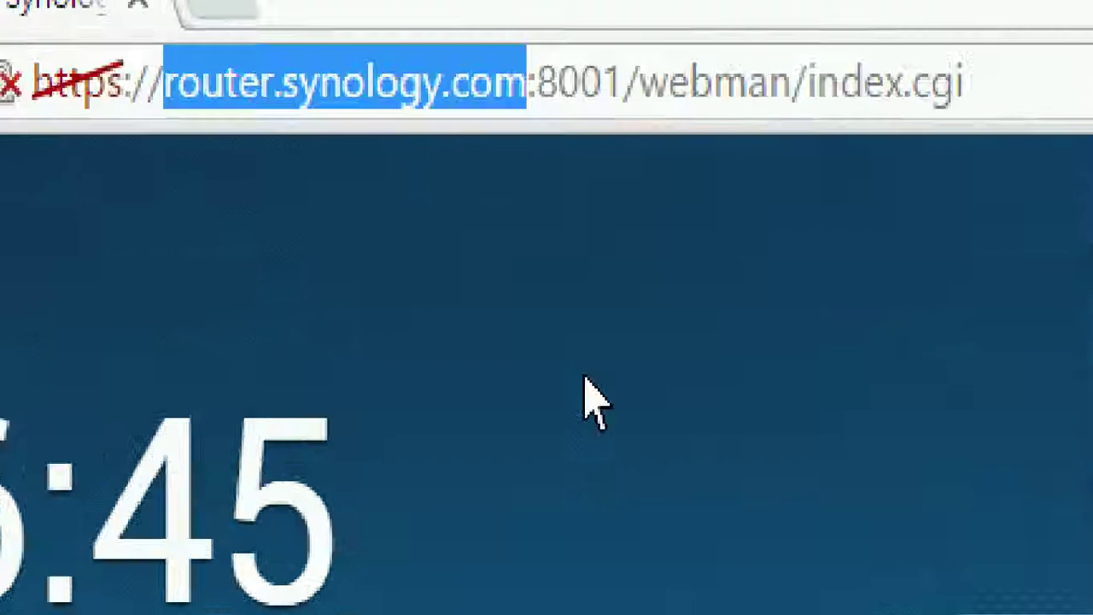
{"action": "left_click", "coordinate": [589, 402]}
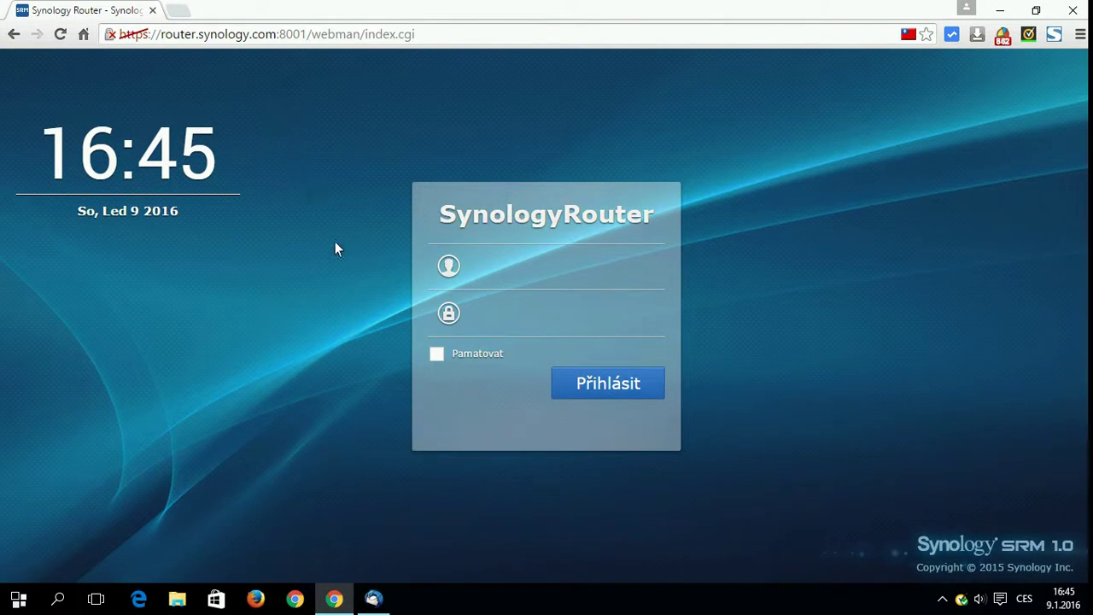
{"action": "left_click", "coordinate": [516, 266]}
{"action": "left_click", "coordinate": [552, 274]}
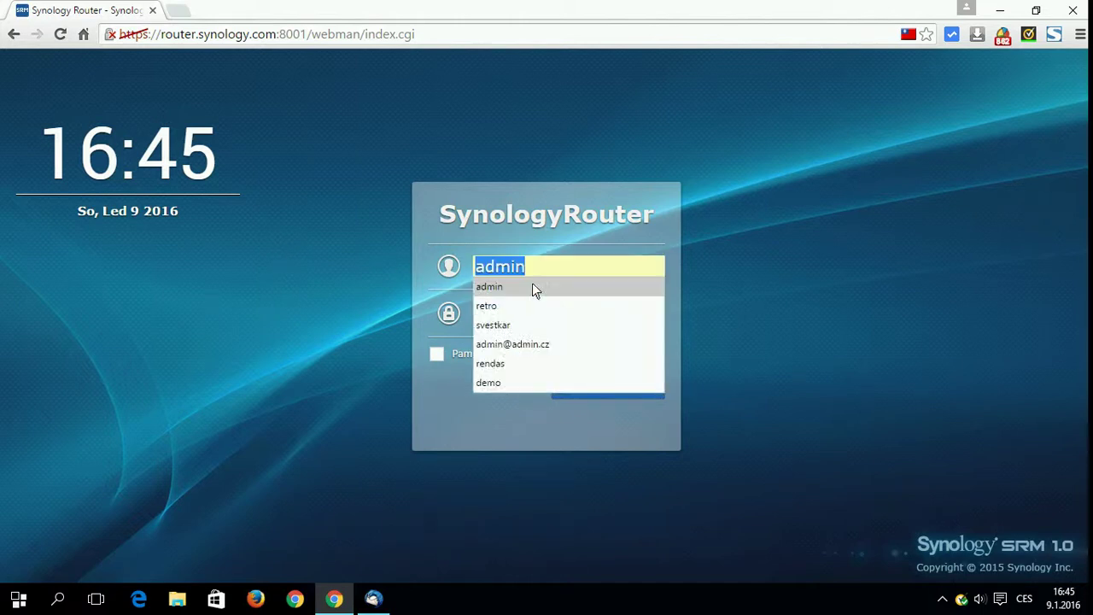
{"action": "left_click", "coordinate": [530, 287]}
{"action": "left_click", "coordinate": [502, 323]}
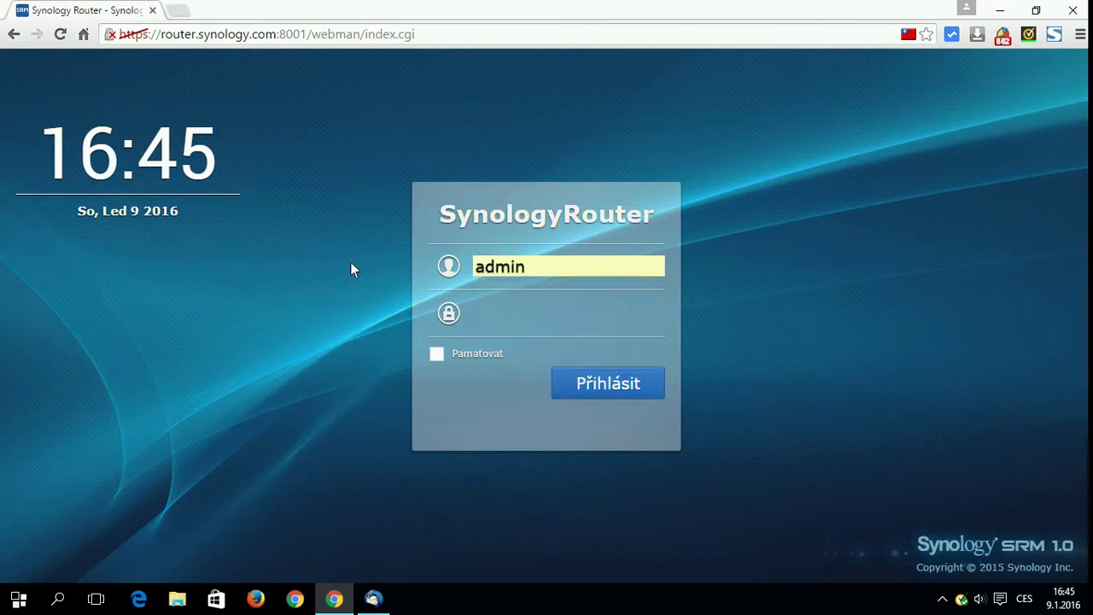
{"action": "type", "text": "••••••••••"}
{"action": "left_click", "coordinate": [605, 382]}
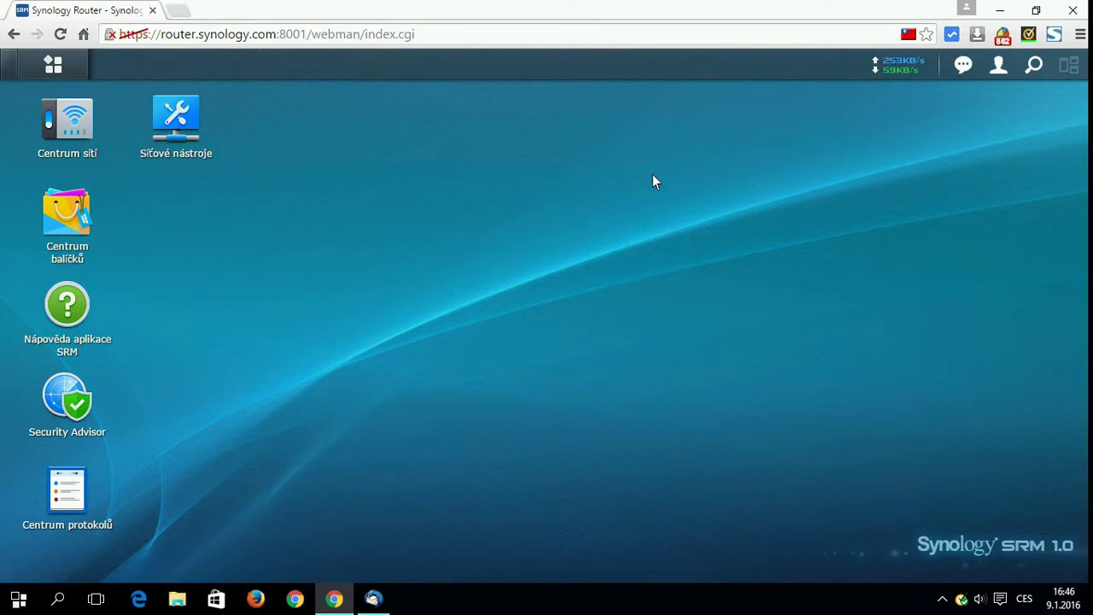
Step: Add a desktop shortcut for Úložiště a tiskárna and remove it again
{"action": "left_click", "coordinate": [42, 64]}
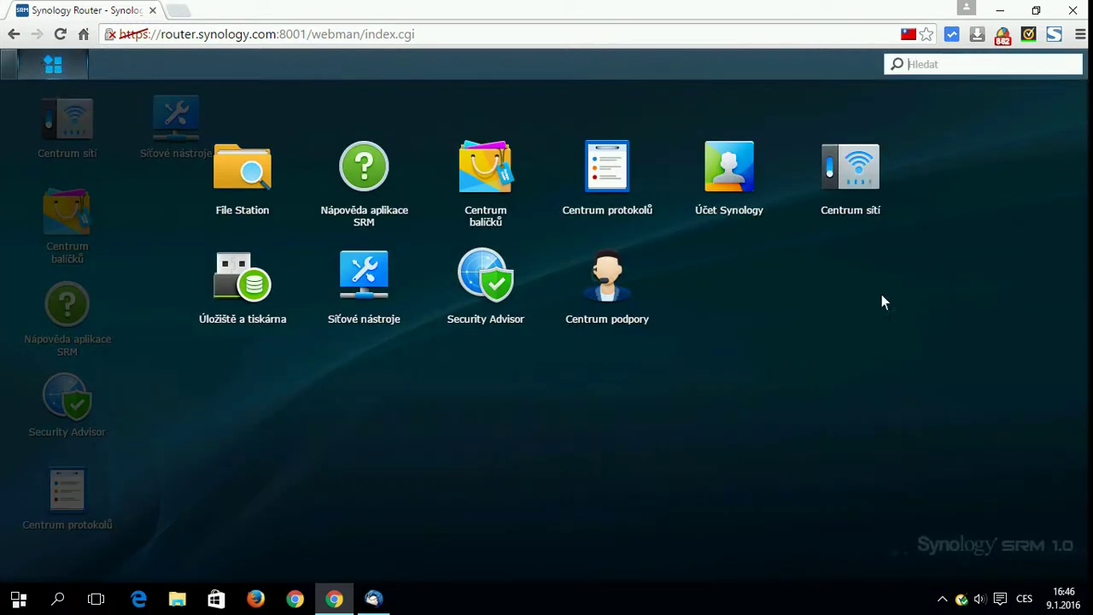
{"action": "left_click", "coordinate": [991, 177]}
{"action": "left_click", "coordinate": [236, 277]}
{"action": "left_click_drag", "start_coordinate": [236, 278], "coordinate": [159, 202]}
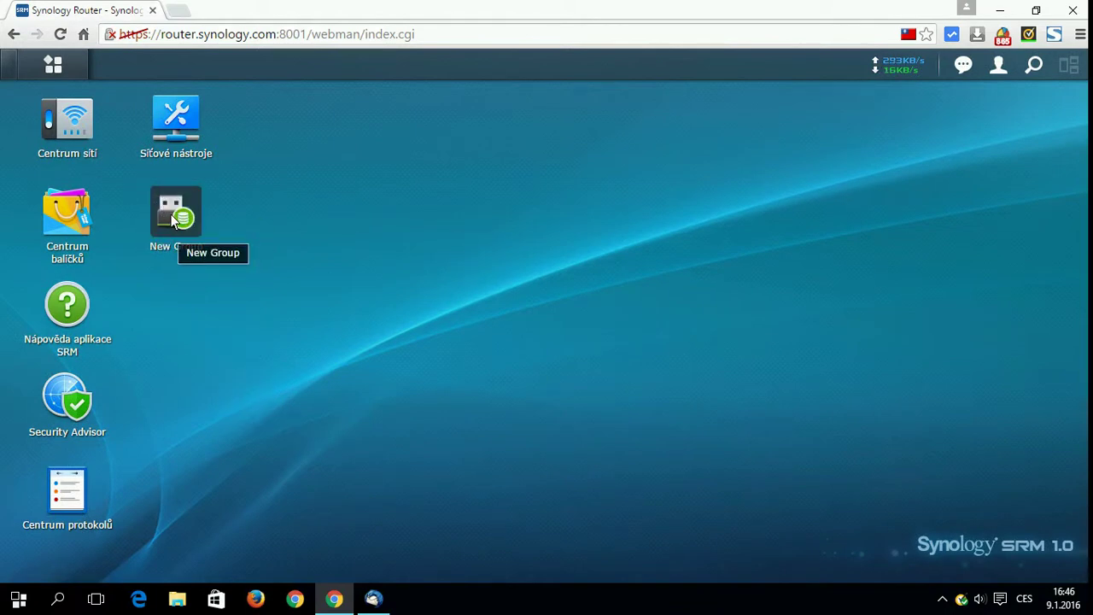
{"action": "right_click", "coordinate": [170, 213]}
{"action": "left_click", "coordinate": [252, 232]}
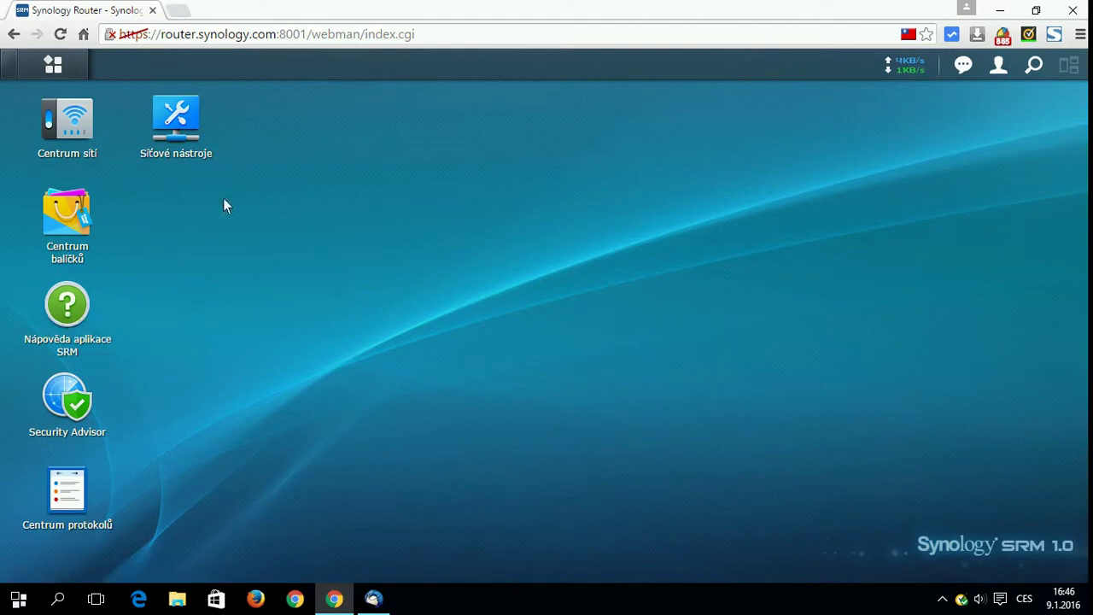
Step: Open Centrum sítí and maximize its window
{"action": "left_click", "coordinate": [62, 72]}
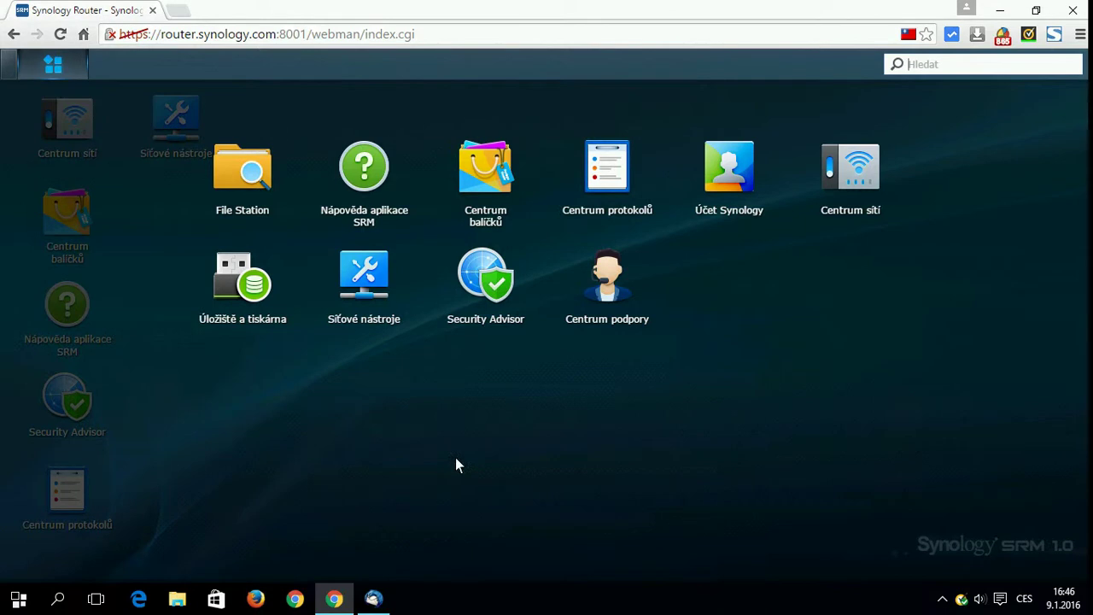
{"action": "left_click", "coordinate": [293, 283]}
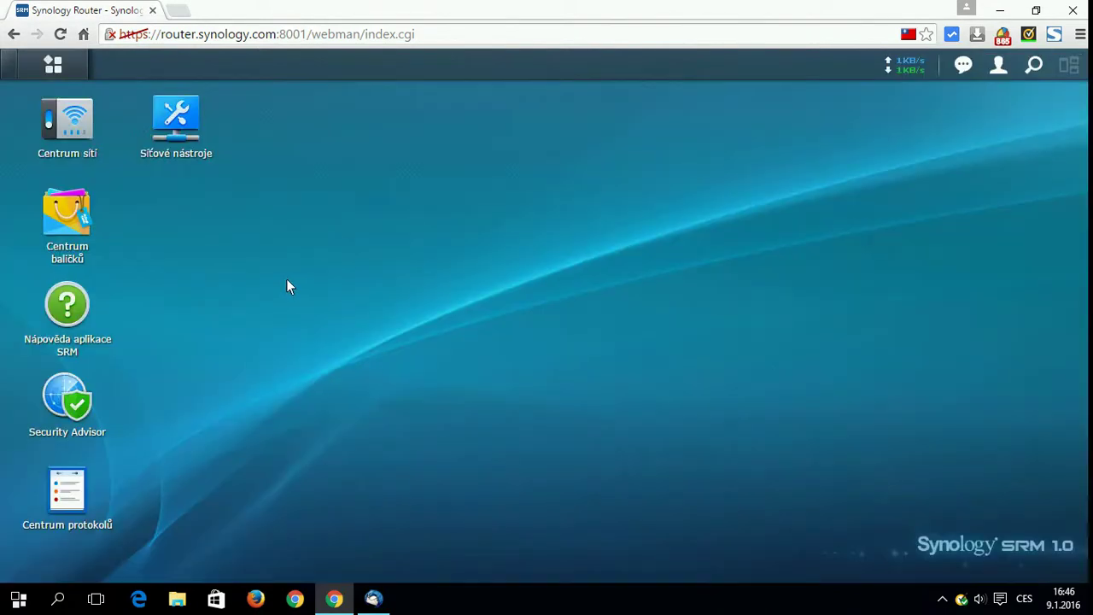
{"action": "left_click", "coordinate": [62, 117]}
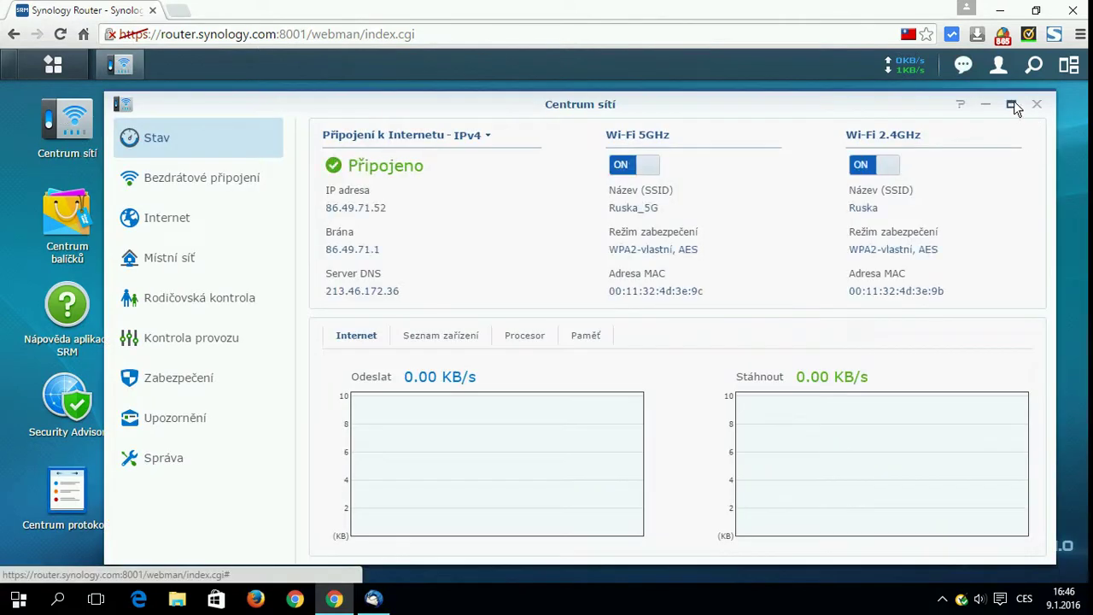
{"action": "left_click", "coordinate": [1014, 104]}
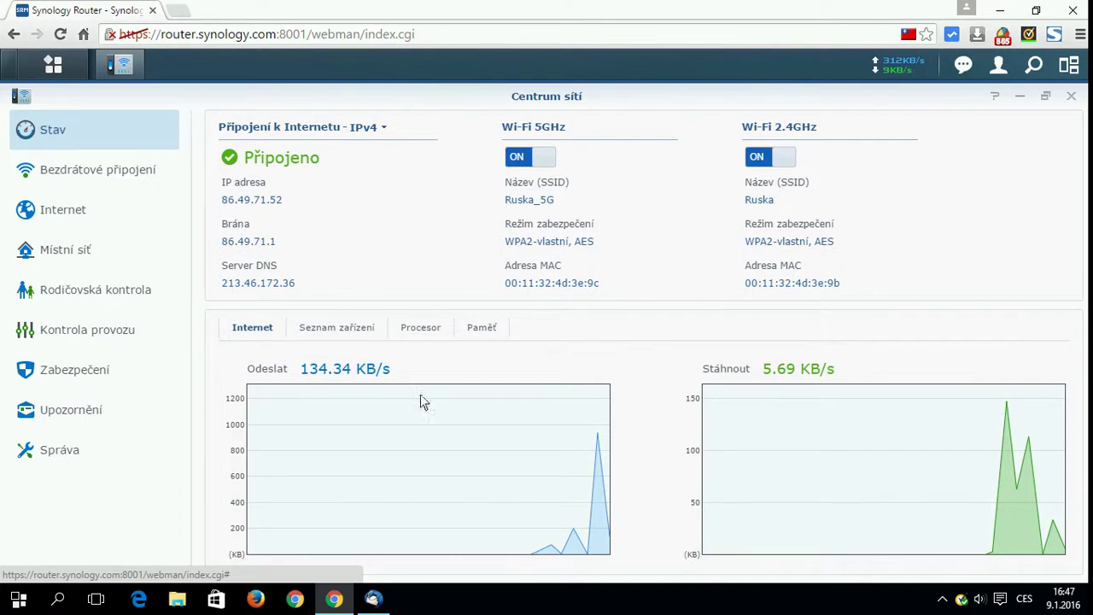
Step: Review the router's connected device list, processor load, memory usage and Internet traffic in the Stav overview
{"action": "left_click", "coordinate": [350, 332]}
{"action": "scroll", "coordinate": [331, 366], "scroll_direction": "down", "scroll_amount": 5}
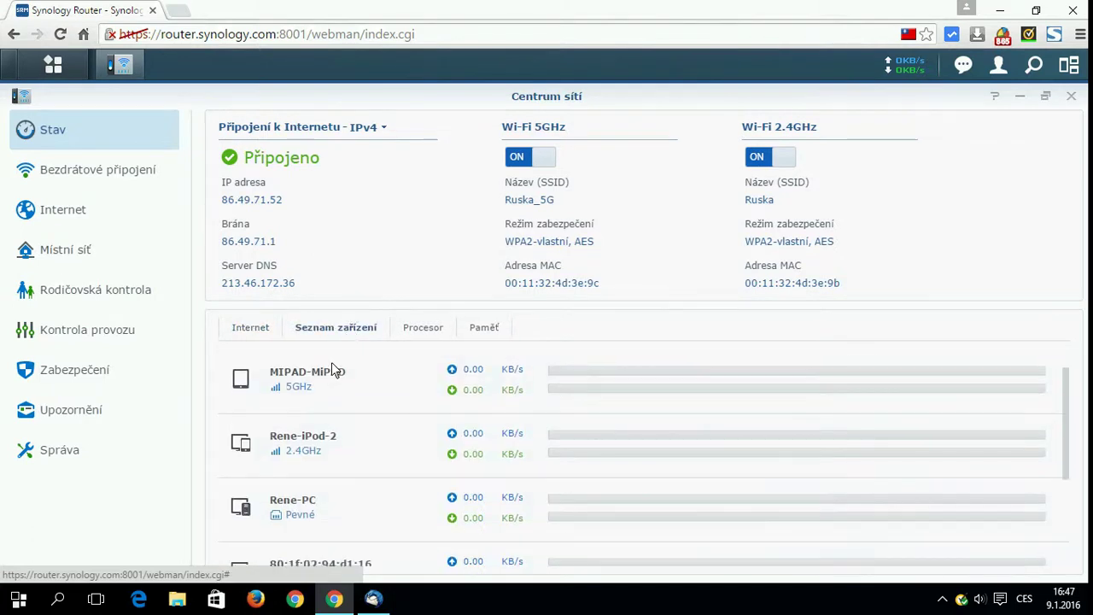
{"action": "scroll", "coordinate": [364, 438], "scroll_direction": "up", "scroll_amount": 5}
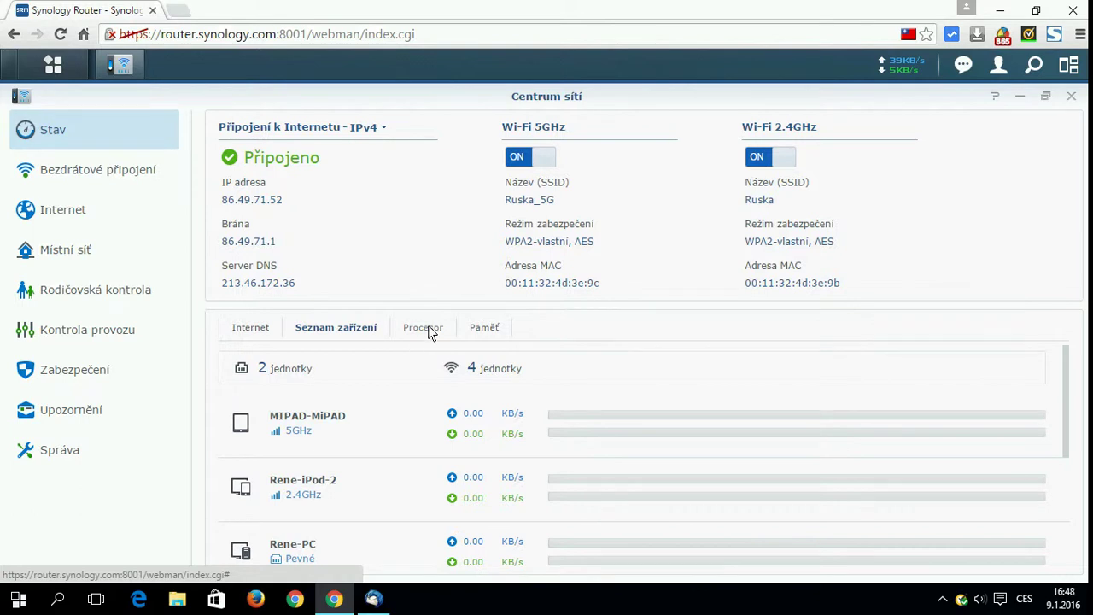
{"action": "left_click", "coordinate": [430, 331]}
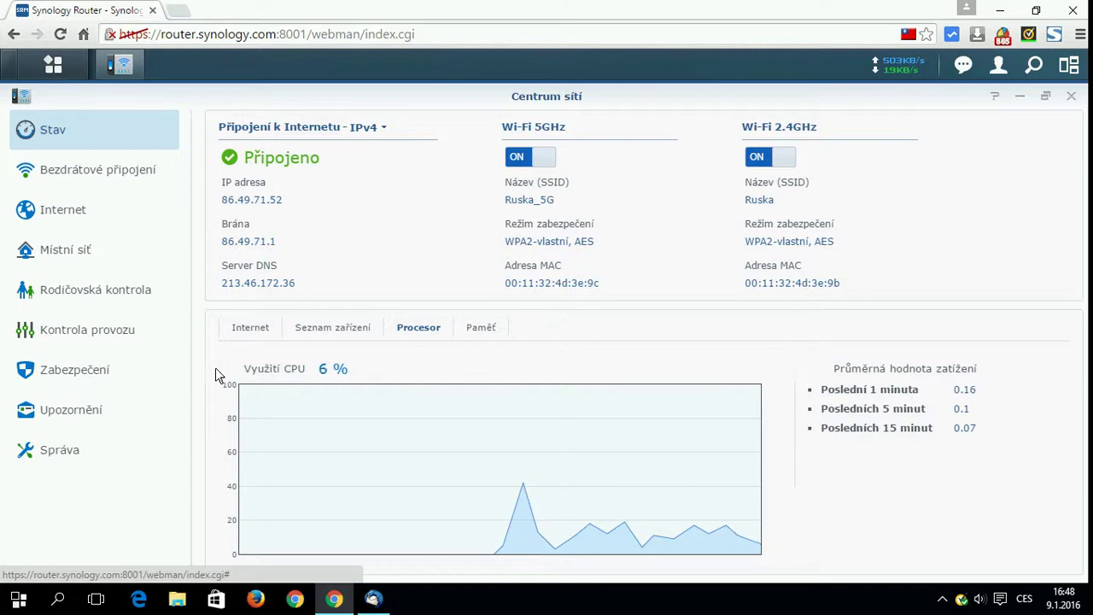
{"action": "left_click", "coordinate": [485, 332]}
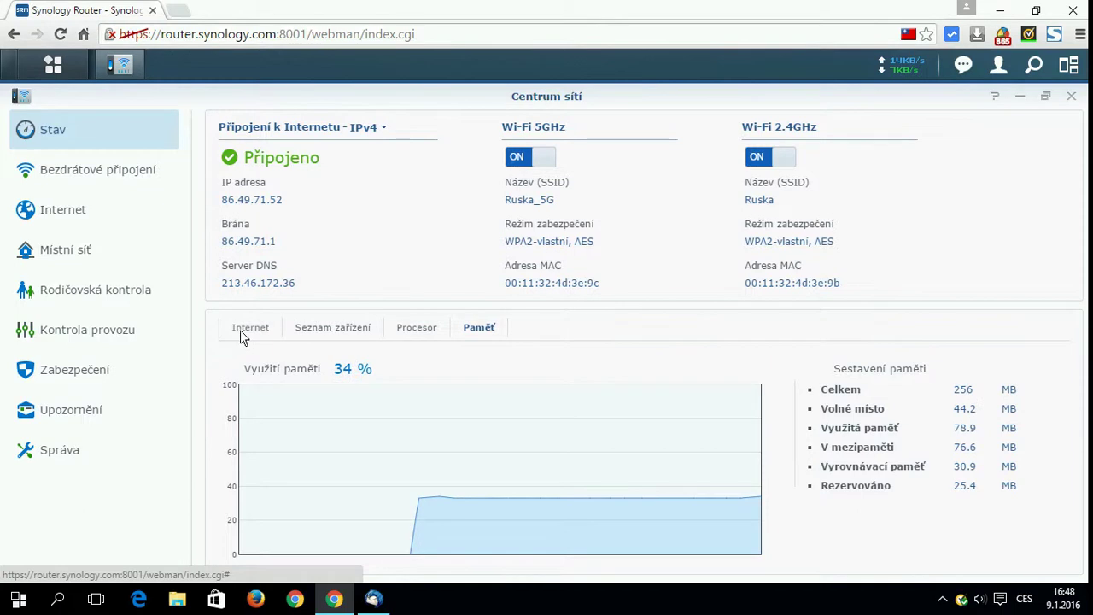
{"action": "left_click", "coordinate": [240, 329]}
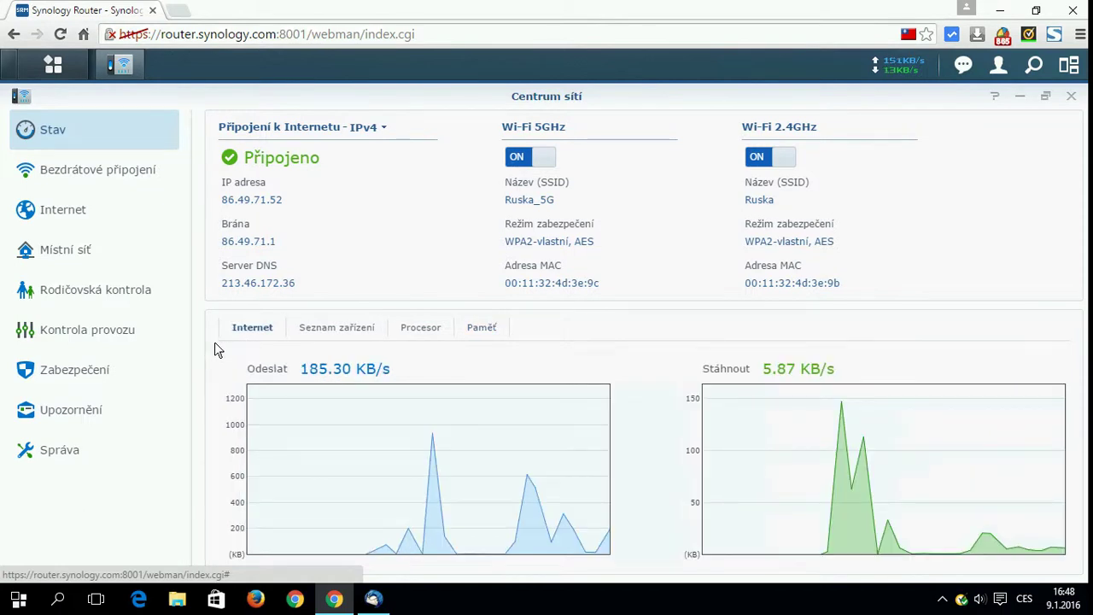
Step: Open the wireless connection settings and review the basic Wi-Fi options for the 5GHz and 2.4GHz bands
{"action": "left_click", "coordinate": [106, 180]}
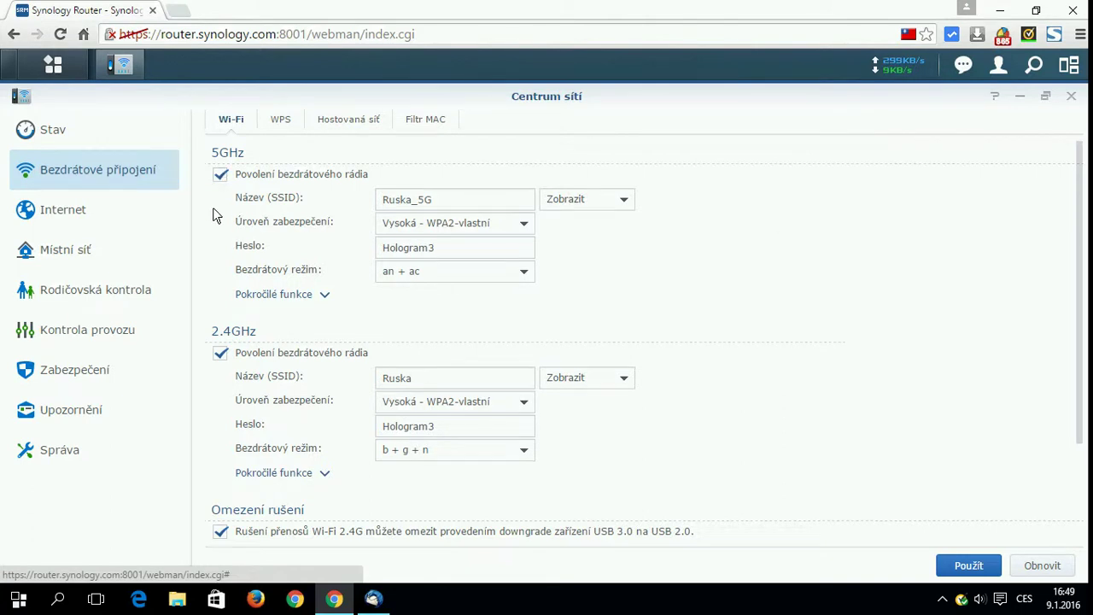
{"action": "scroll", "coordinate": [213, 207], "scroll_direction": "down", "scroll_amount": 1}
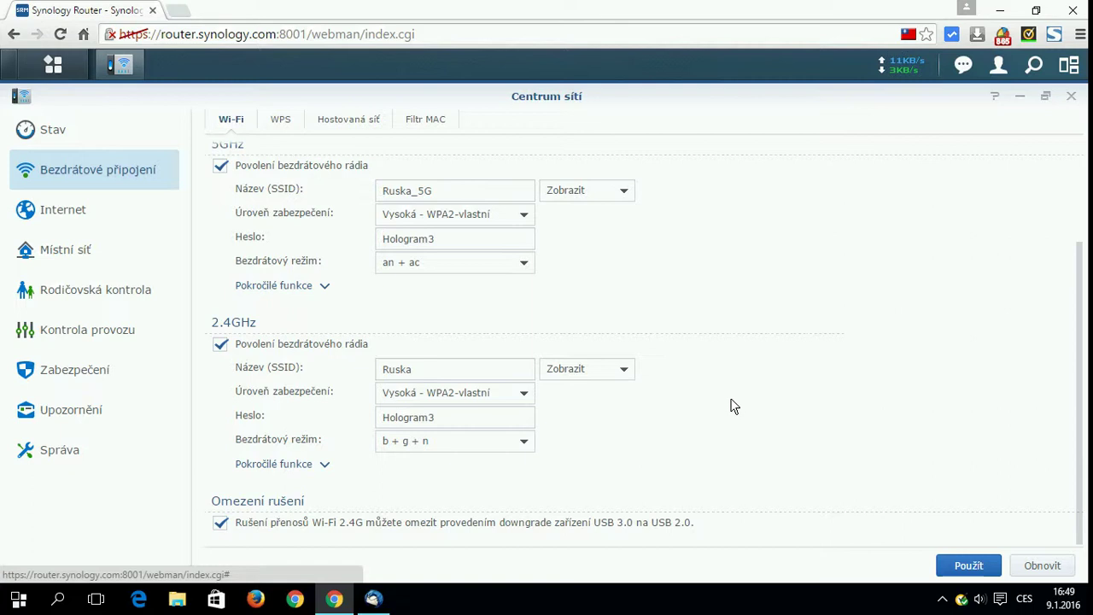
{"action": "scroll", "coordinate": [731, 404], "scroll_direction": "up", "scroll_amount": 1}
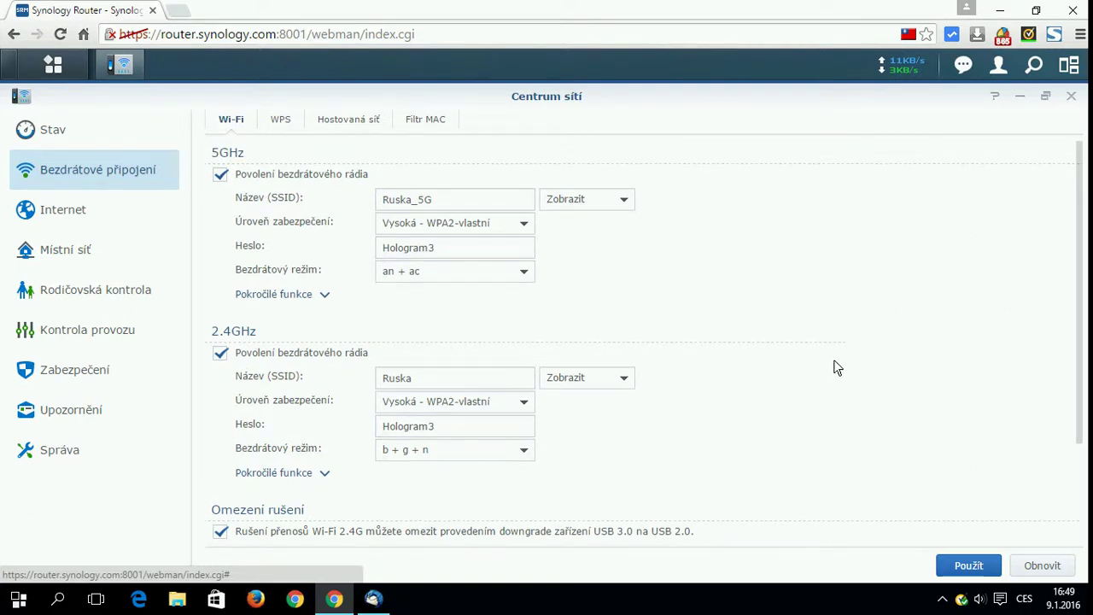
{"action": "scroll", "coordinate": [837, 367], "scroll_direction": "down", "scroll_amount": 1}
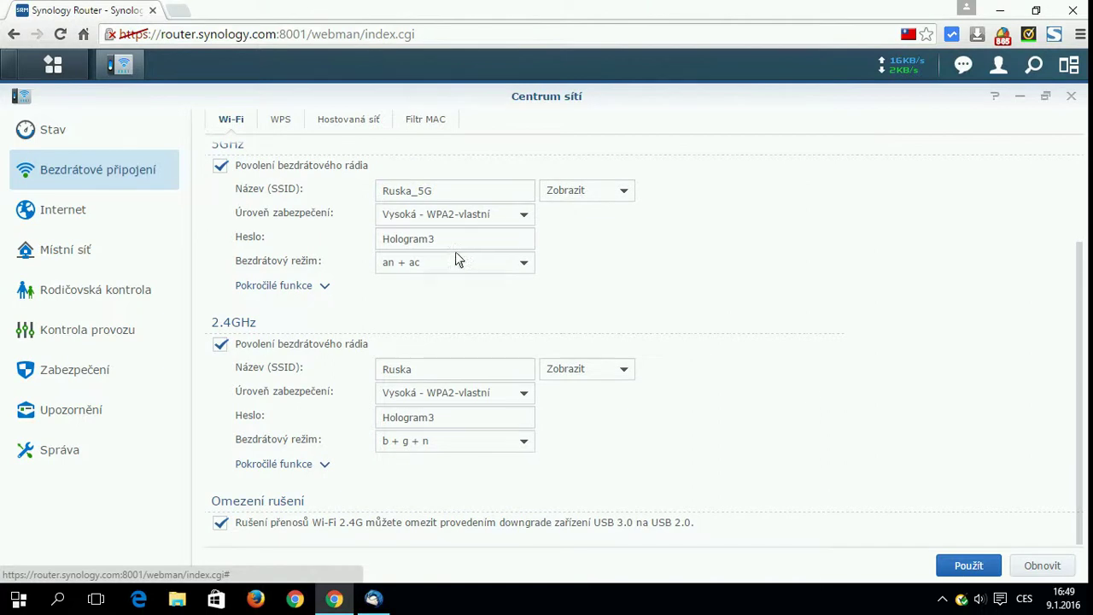
Step: Expand the advanced functions of the 5GHz band and look through the additional radio settings
{"action": "left_click", "coordinate": [323, 285]}
{"action": "scroll", "coordinate": [708, 285], "scroll_direction": "down", "scroll_amount": 2}
{"action": "scroll", "coordinate": [640, 362], "scroll_direction": "up", "scroll_amount": 2}
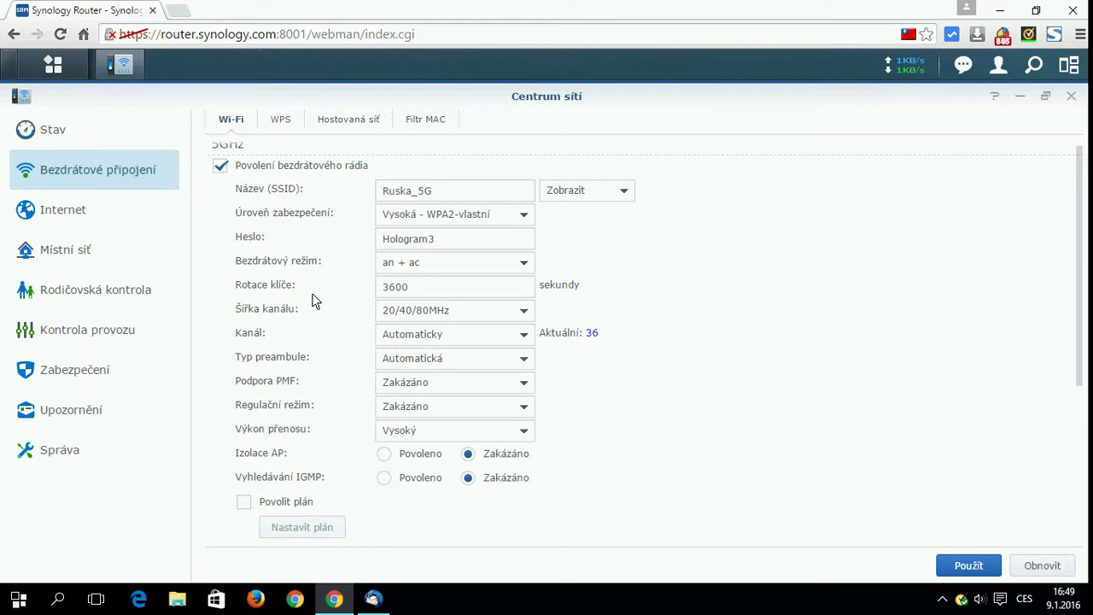
{"action": "scroll", "coordinate": [312, 295], "scroll_direction": "up", "scroll_amount": 1}
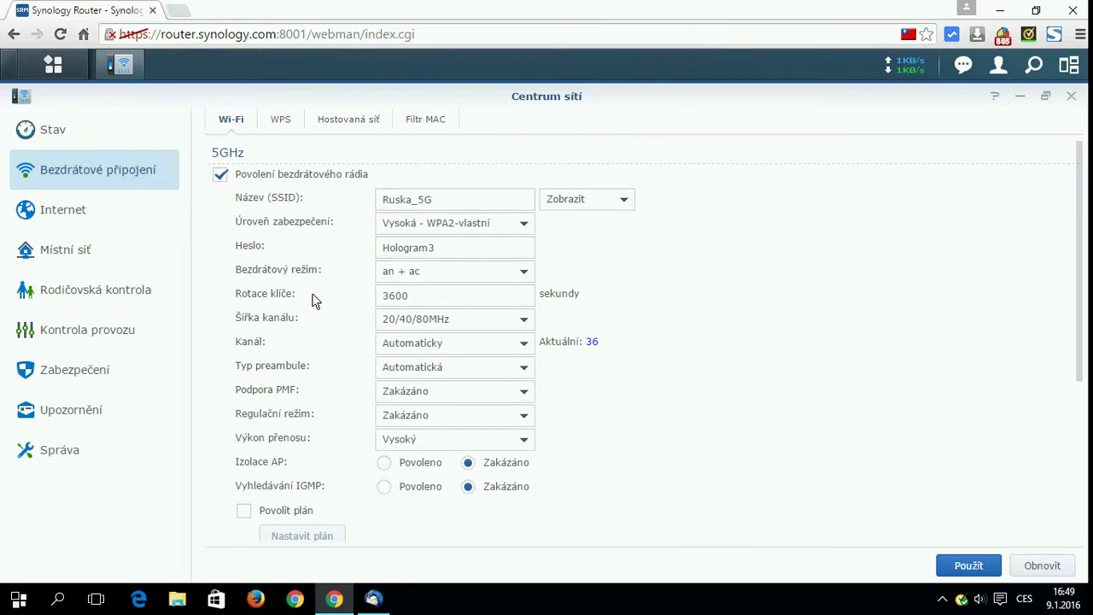
{"action": "scroll", "coordinate": [313, 301], "scroll_direction": "down", "scroll_amount": 2}
{"action": "scroll", "coordinate": [313, 300], "scroll_direction": "up", "scroll_amount": 1}
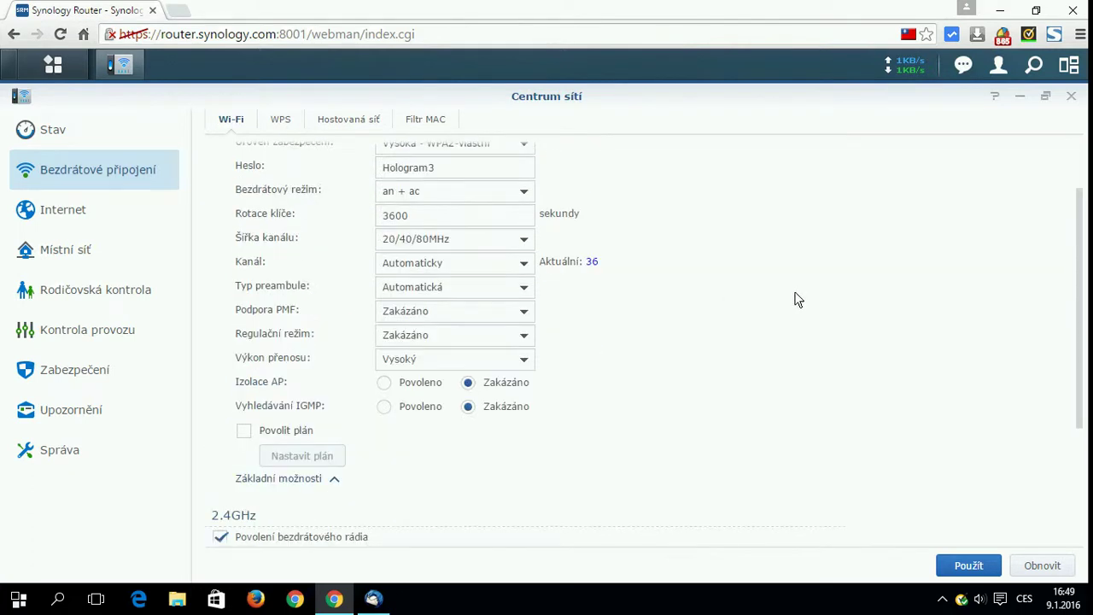
{"action": "scroll", "coordinate": [794, 299], "scroll_direction": "up", "scroll_amount": 1}
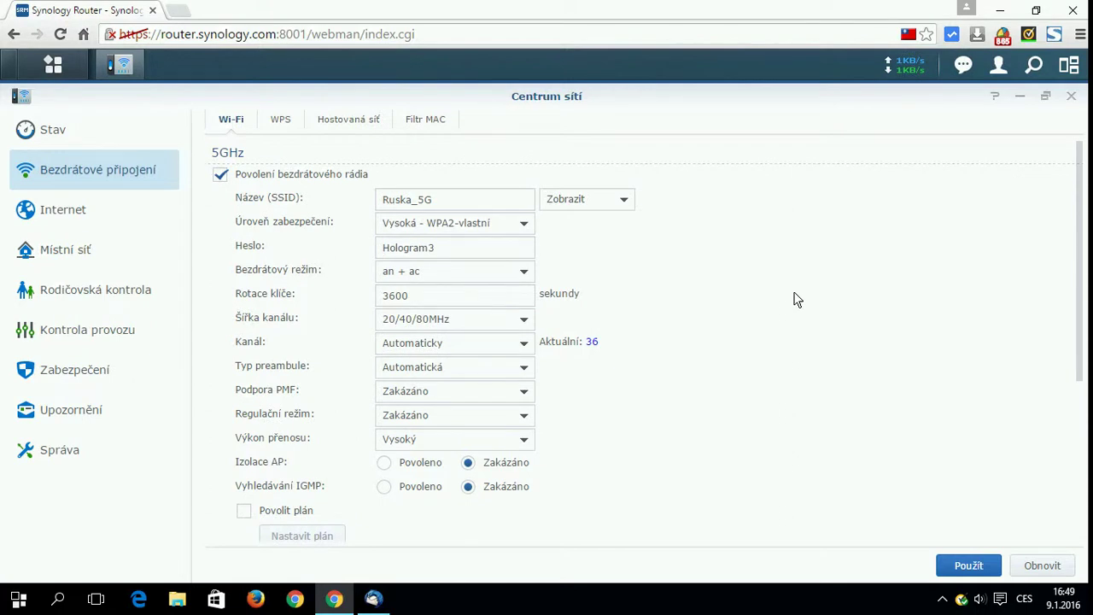
Step: Examine the available choices for the 5GHz wireless mode, channel width and channel, leaving each setting as it is
{"action": "left_click", "coordinate": [481, 272]}
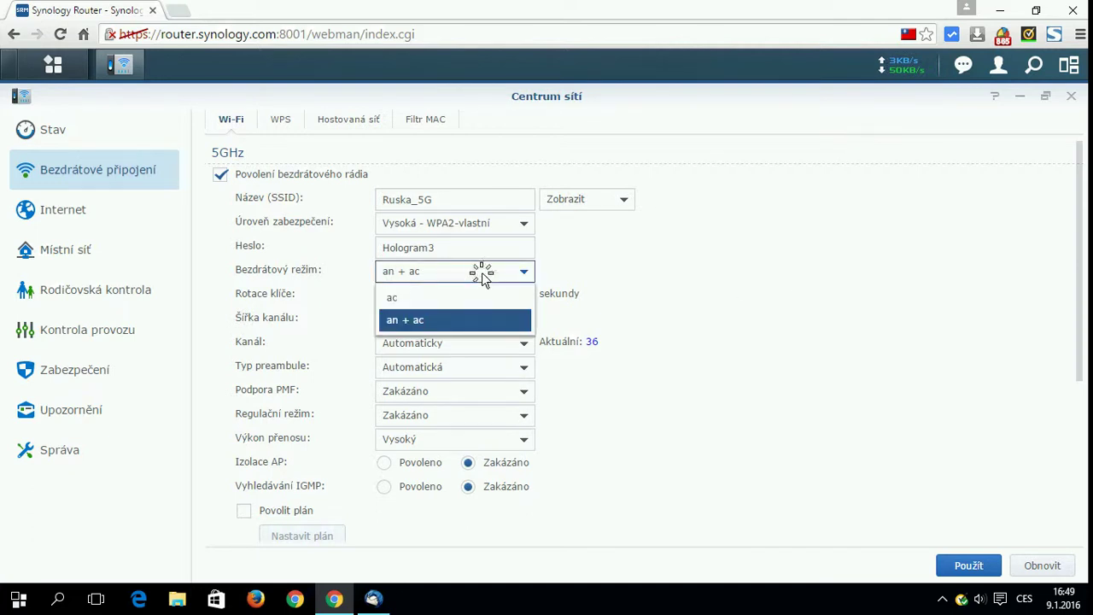
{"action": "left_click", "coordinate": [481, 272]}
{"action": "left_click", "coordinate": [771, 299]}
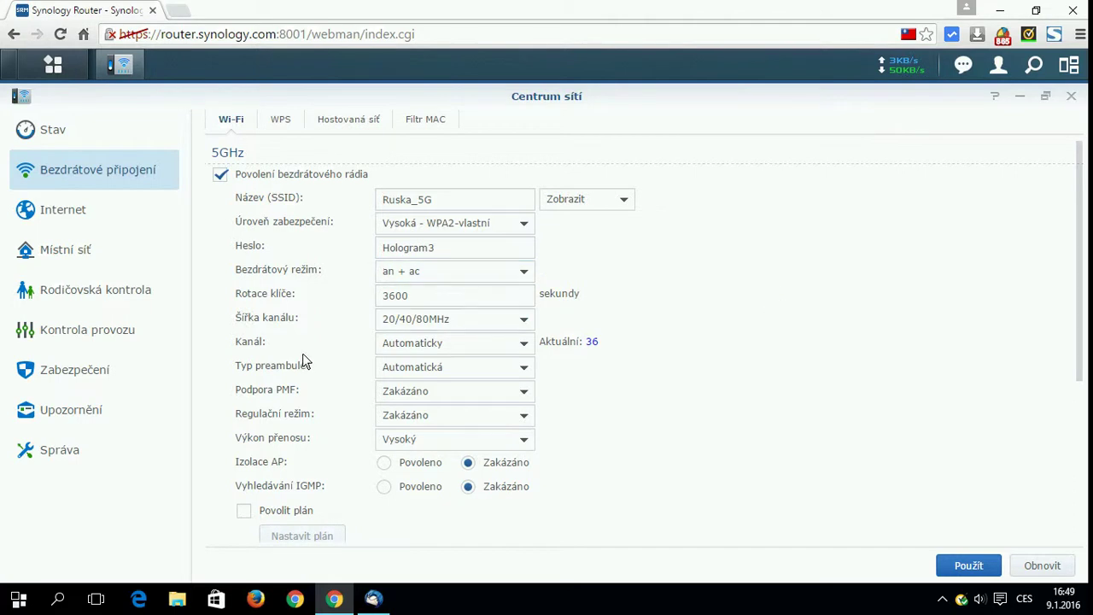
{"action": "left_click", "coordinate": [509, 322]}
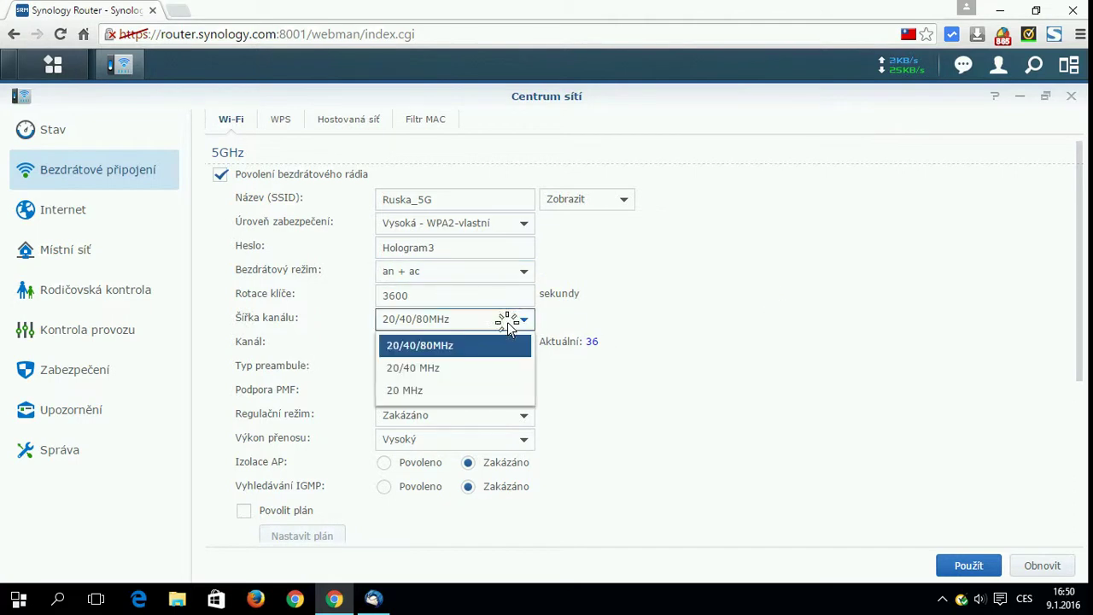
{"action": "left_click", "coordinate": [507, 322]}
{"action": "left_click", "coordinate": [441, 348]}
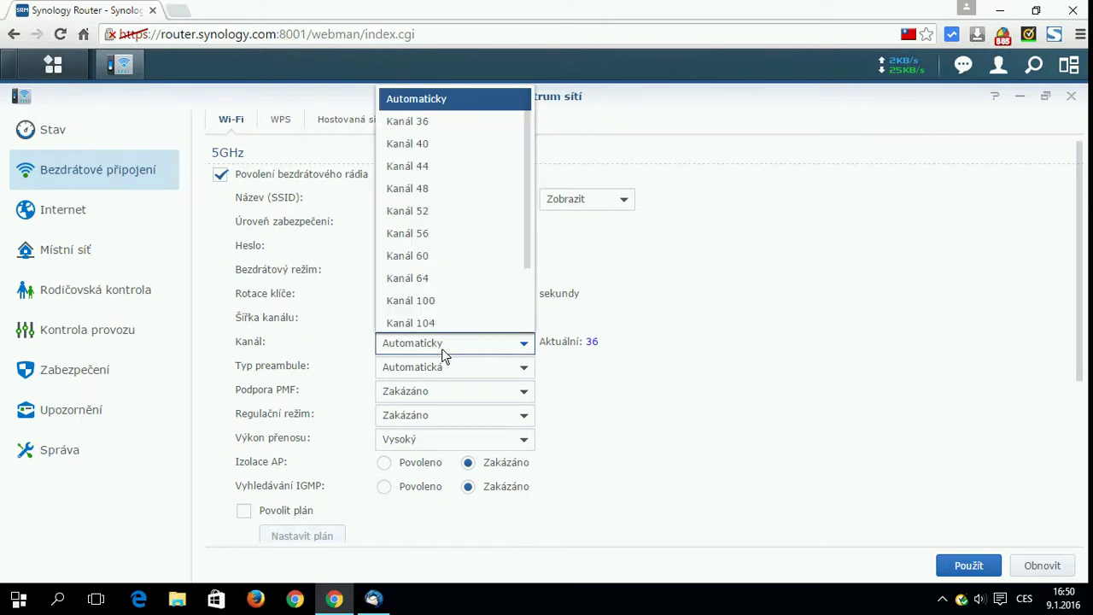
{"action": "left_click", "coordinate": [442, 348]}
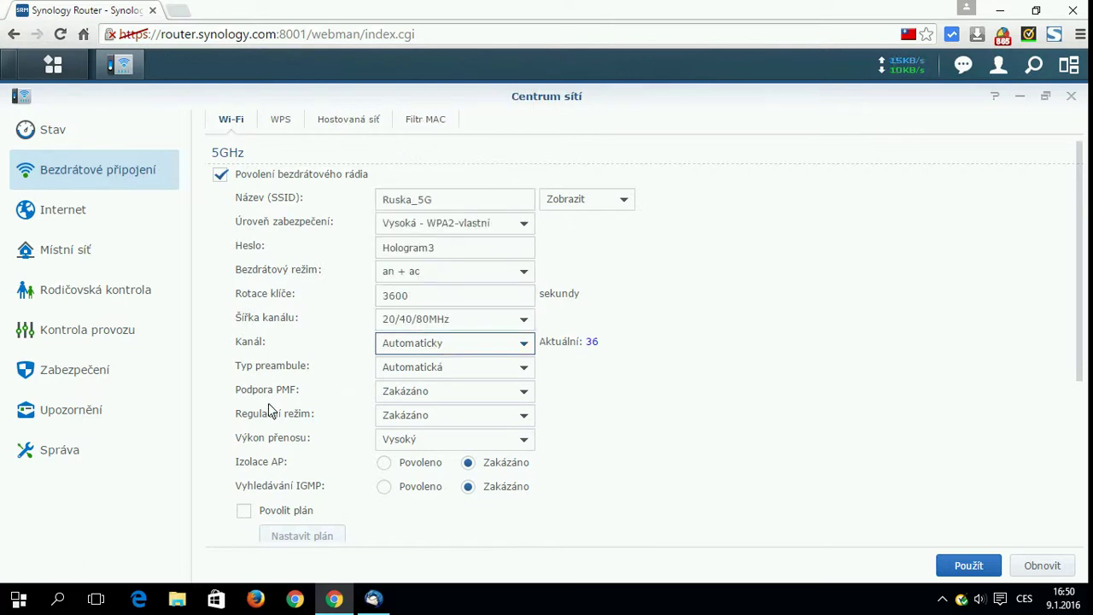
Step: Examine the available choices for the 5GHz preamble type, PMF support, regulatory mode and transmission power
{"action": "left_click", "coordinate": [516, 373]}
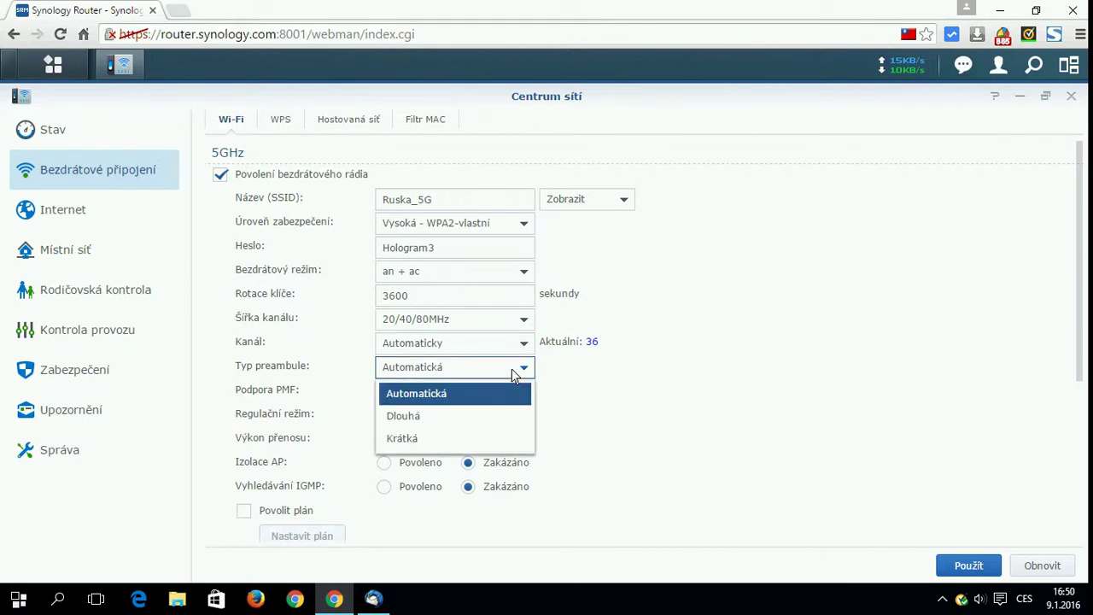
{"action": "left_click", "coordinate": [516, 373]}
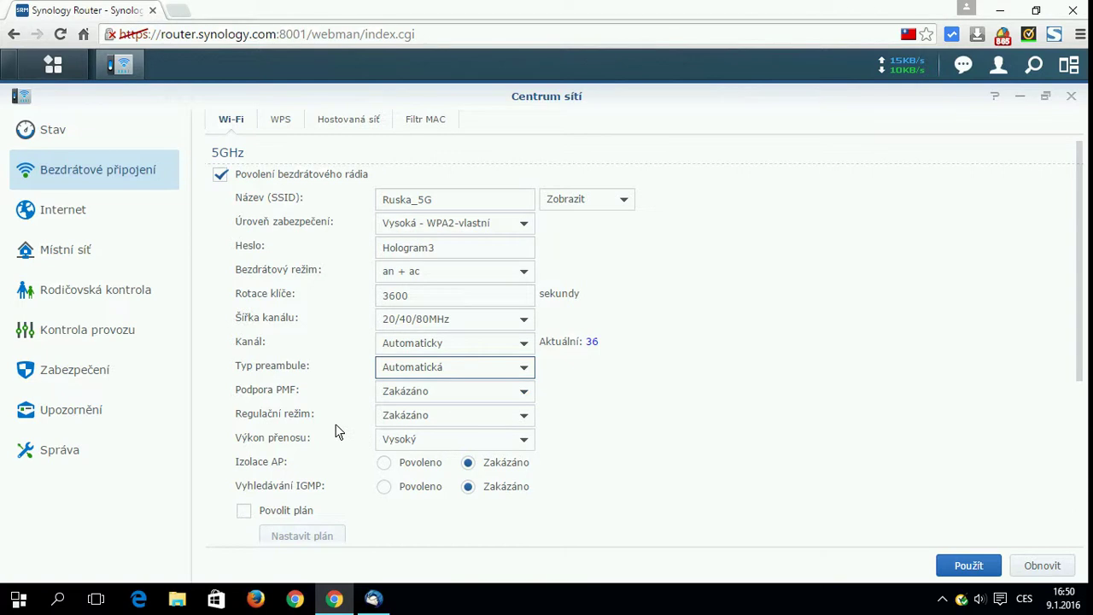
{"action": "left_click", "coordinate": [480, 393]}
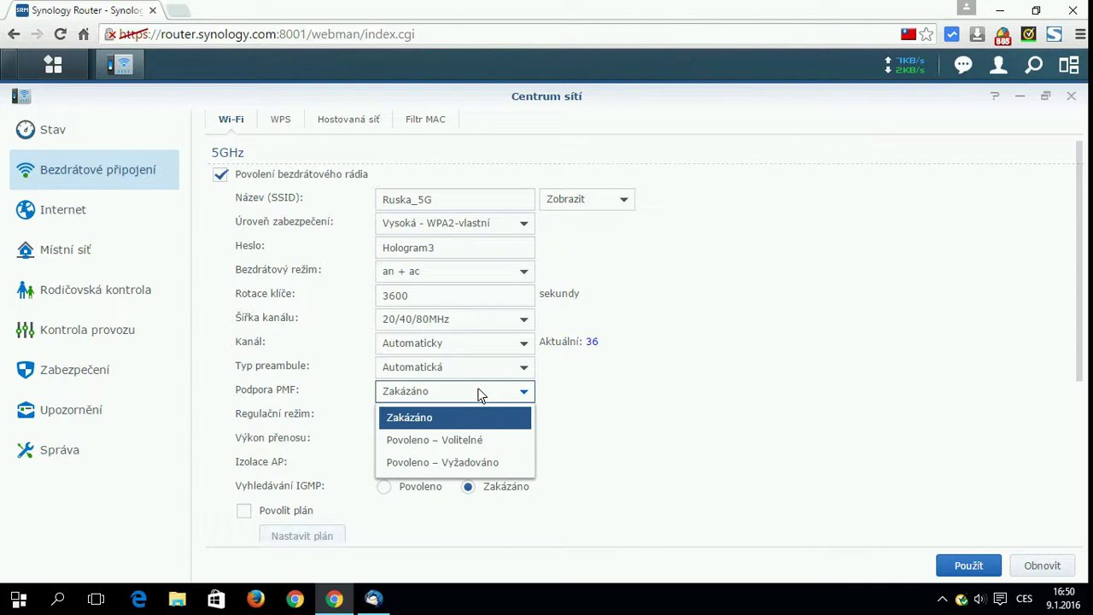
{"action": "left_click", "coordinate": [480, 394]}
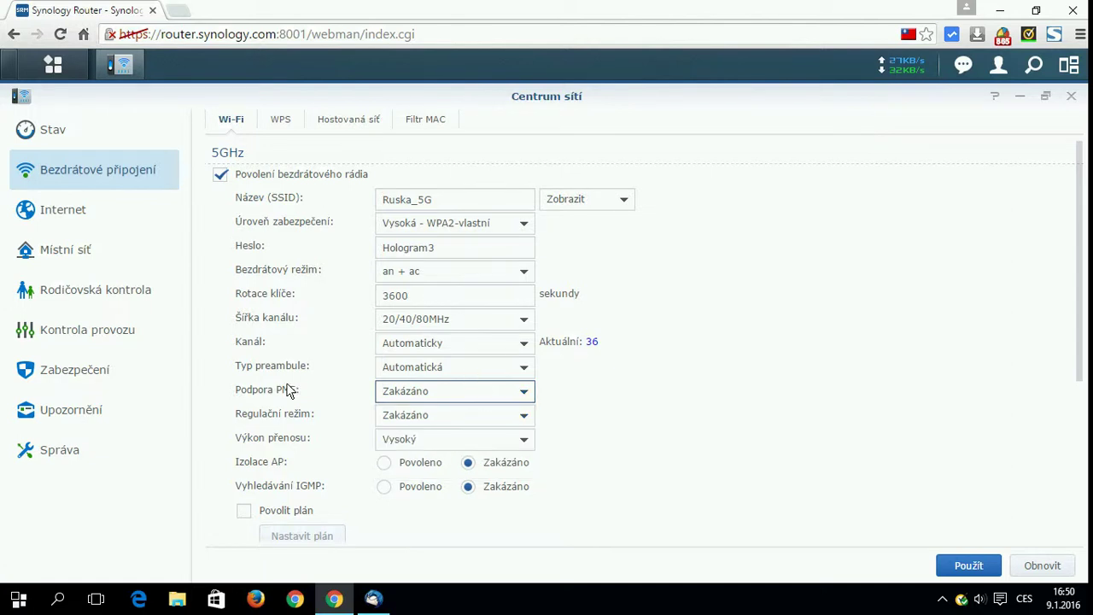
{"action": "scroll", "coordinate": [304, 352], "scroll_direction": "down", "scroll_amount": 1}
{"action": "left_click", "coordinate": [428, 338]}
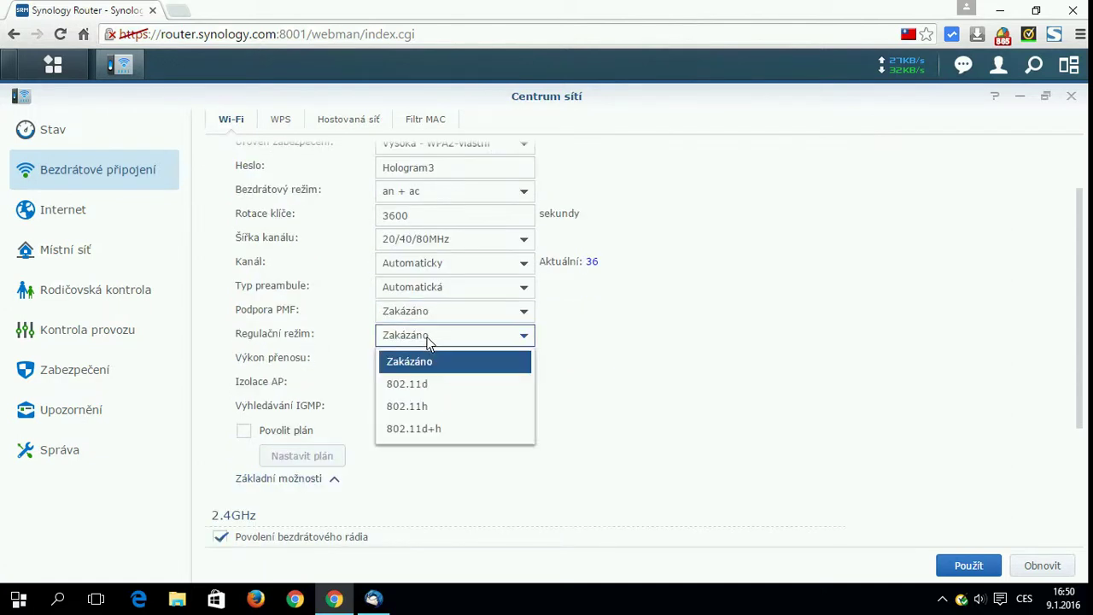
{"action": "left_click", "coordinate": [428, 340]}
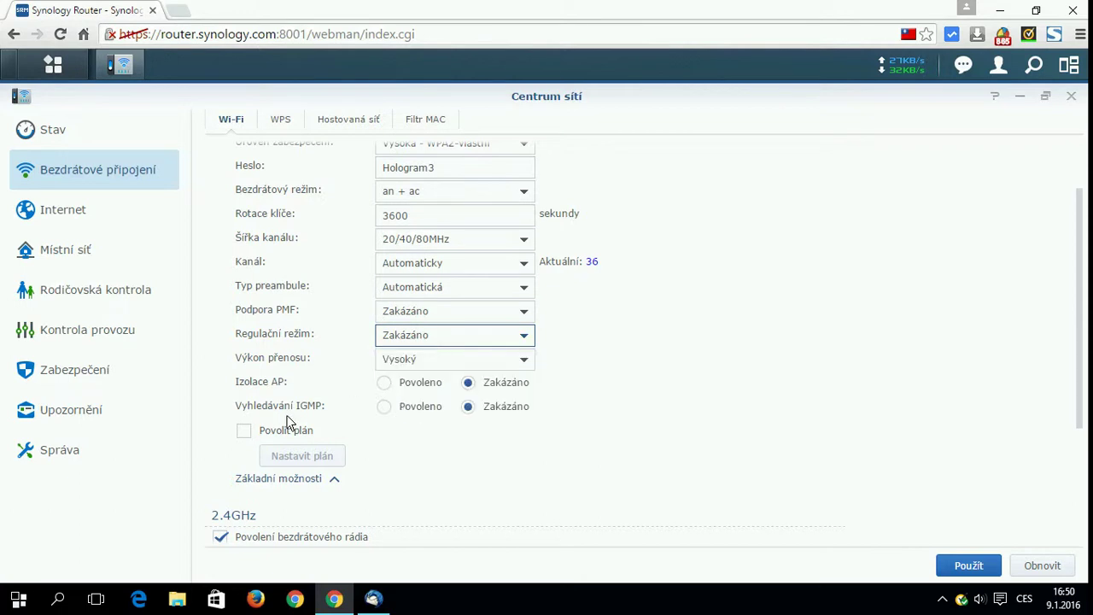
{"action": "left_click", "coordinate": [469, 359]}
{"action": "left_click", "coordinate": [469, 359]}
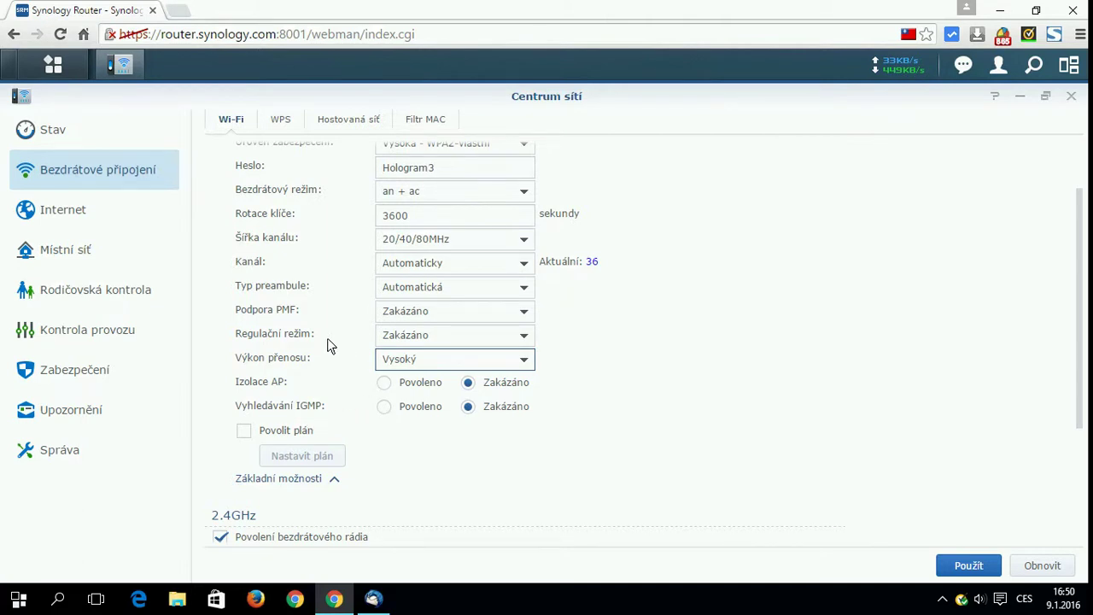
Step: Review the 5GHz AP isolation, IGMP and schedule options and collapse the band back to its basic options
{"action": "scroll", "coordinate": [332, 346], "scroll_direction": "down", "scroll_amount": 1}
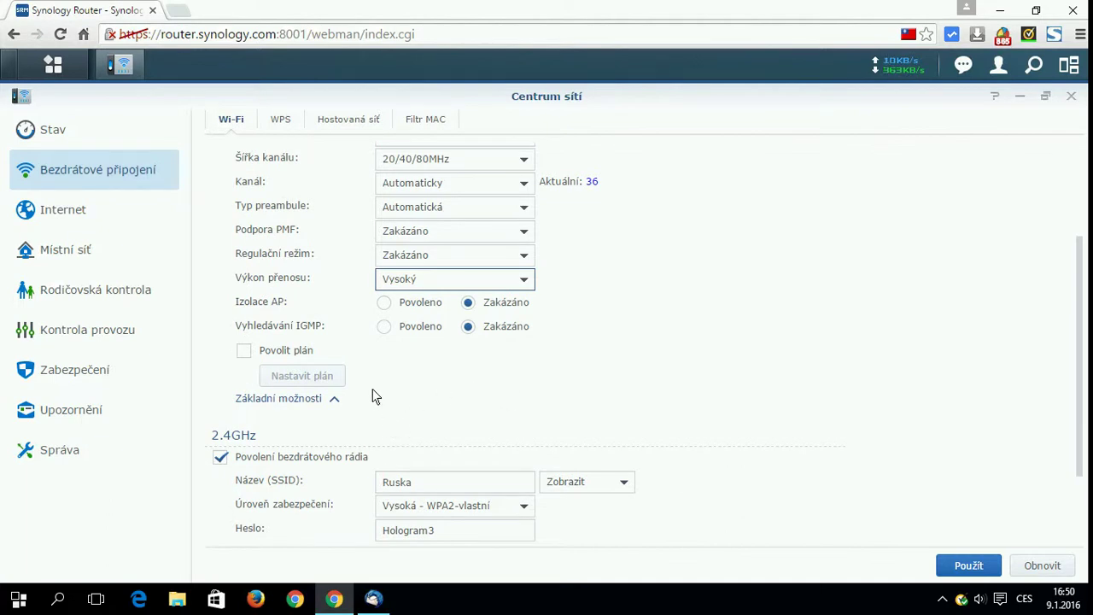
{"action": "scroll", "coordinate": [377, 397], "scroll_direction": "up", "scroll_amount": 2}
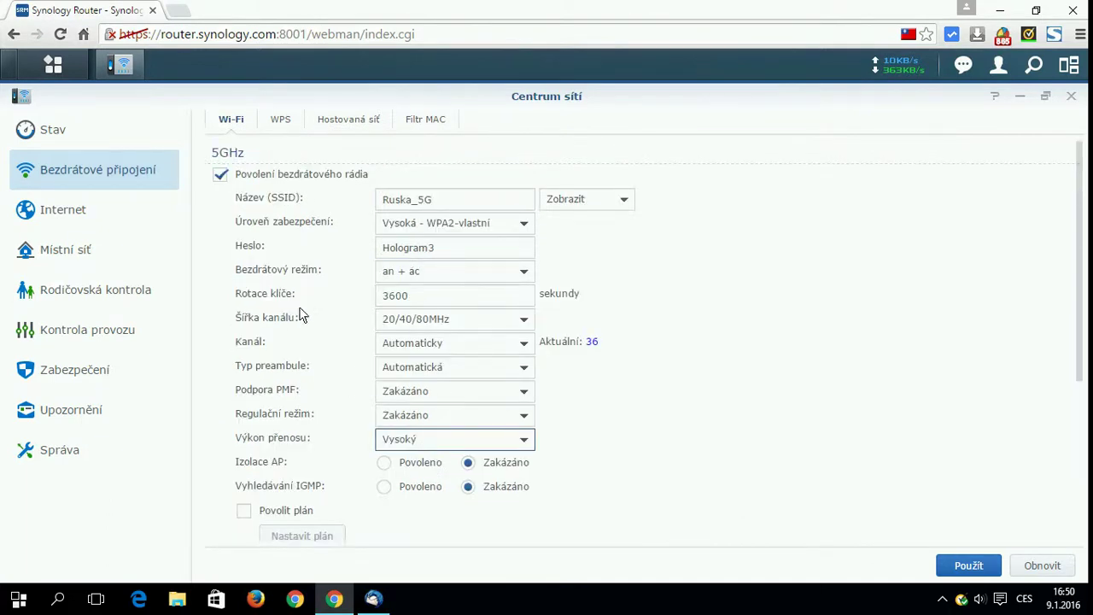
{"action": "scroll", "coordinate": [290, 312], "scroll_direction": "down", "scroll_amount": 2}
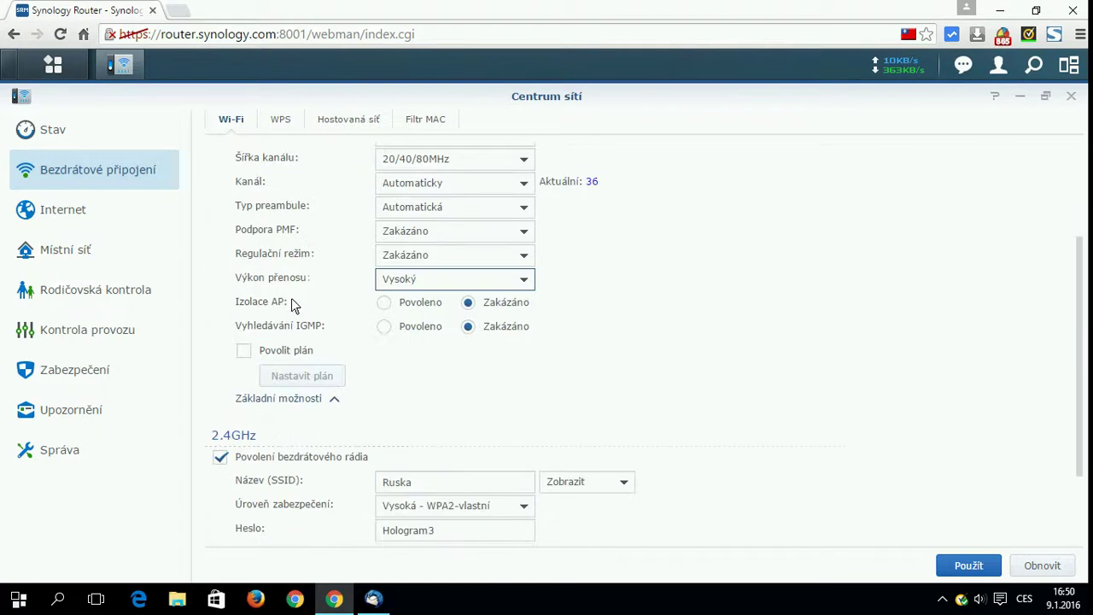
{"action": "left_click", "coordinate": [287, 407]}
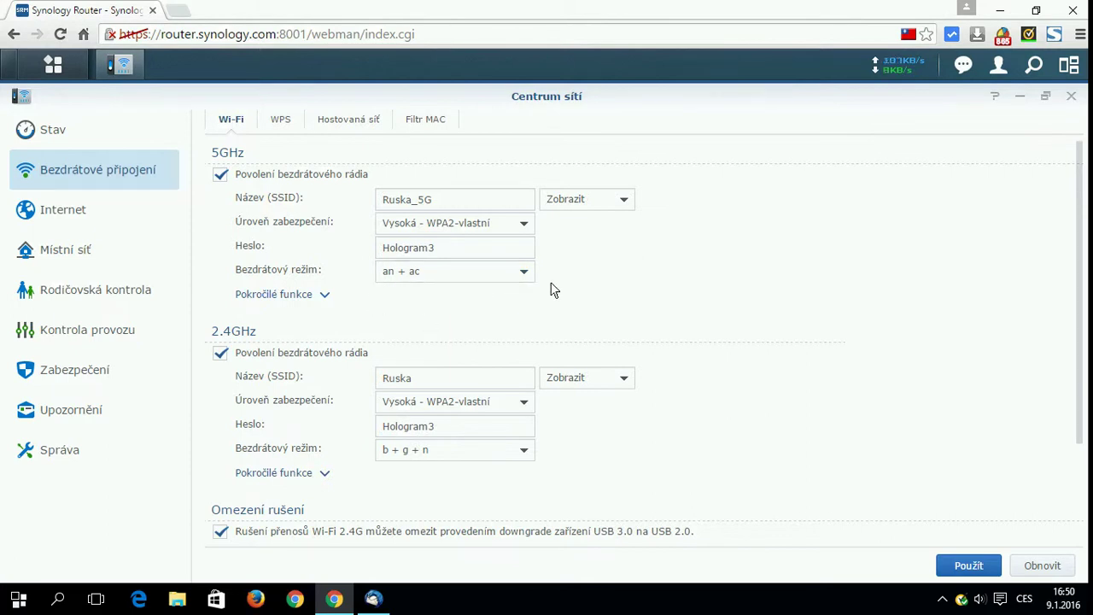
Step: Expand the advanced functions of the 2.4GHz band, compare them with the 5GHz settings, and collapse them again
{"action": "scroll", "coordinate": [769, 256], "scroll_direction": "down", "scroll_amount": 1}
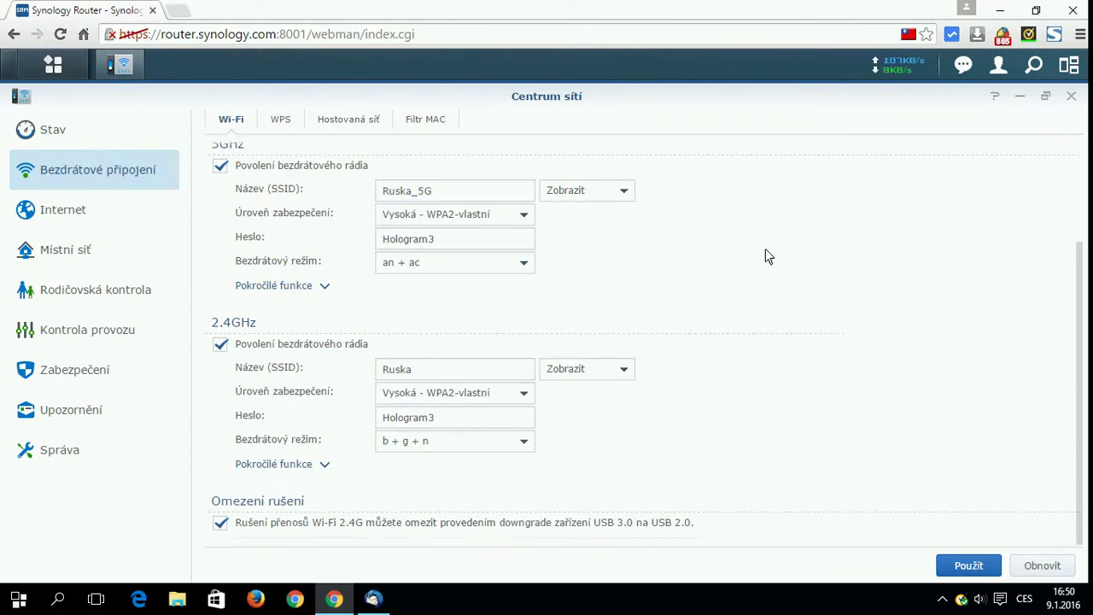
{"action": "left_click", "coordinate": [285, 465]}
{"action": "scroll", "coordinate": [696, 303], "scroll_direction": "down", "scroll_amount": 2}
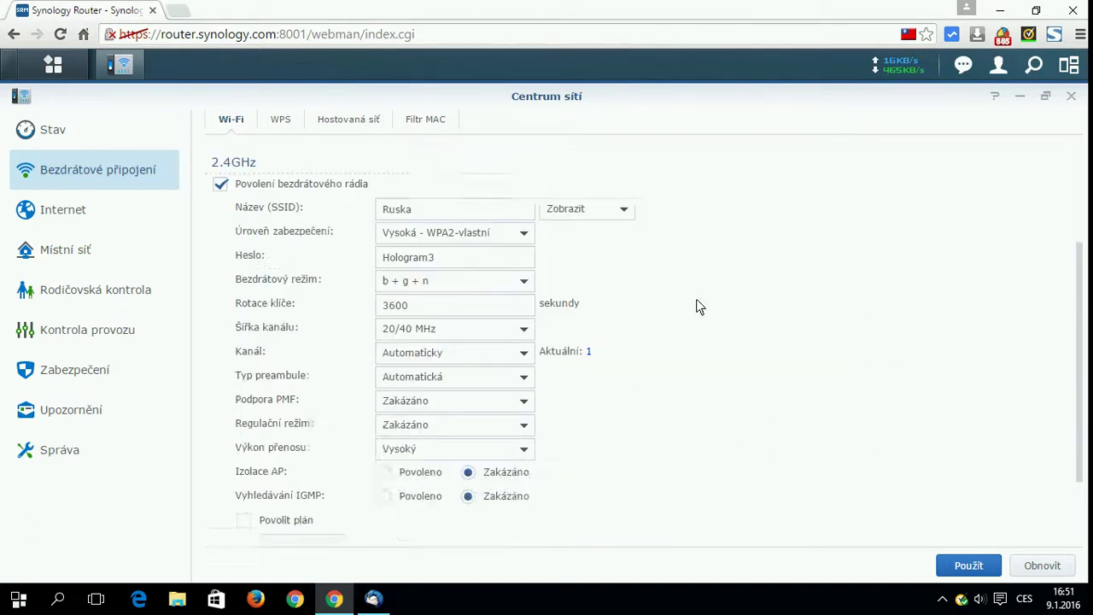
{"action": "scroll", "coordinate": [697, 307], "scroll_direction": "down", "scroll_amount": 2}
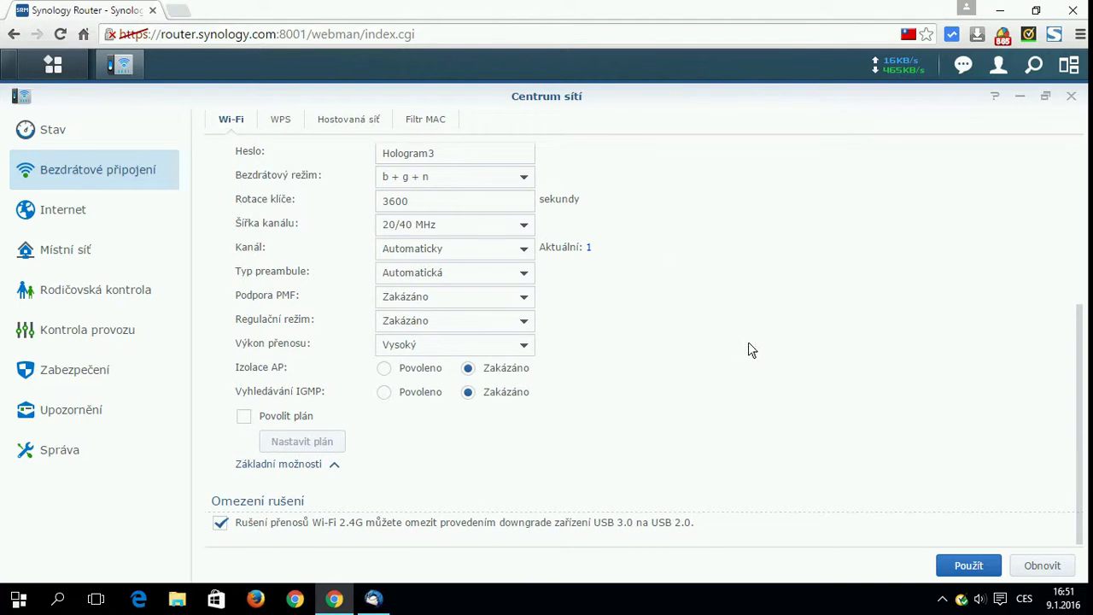
{"action": "scroll", "coordinate": [749, 349], "scroll_direction": "up", "scroll_amount": 3}
{"action": "scroll", "coordinate": [749, 349], "scroll_direction": "down", "scroll_amount": 3}
{"action": "scroll", "coordinate": [749, 349], "scroll_direction": "up", "scroll_amount": 5}
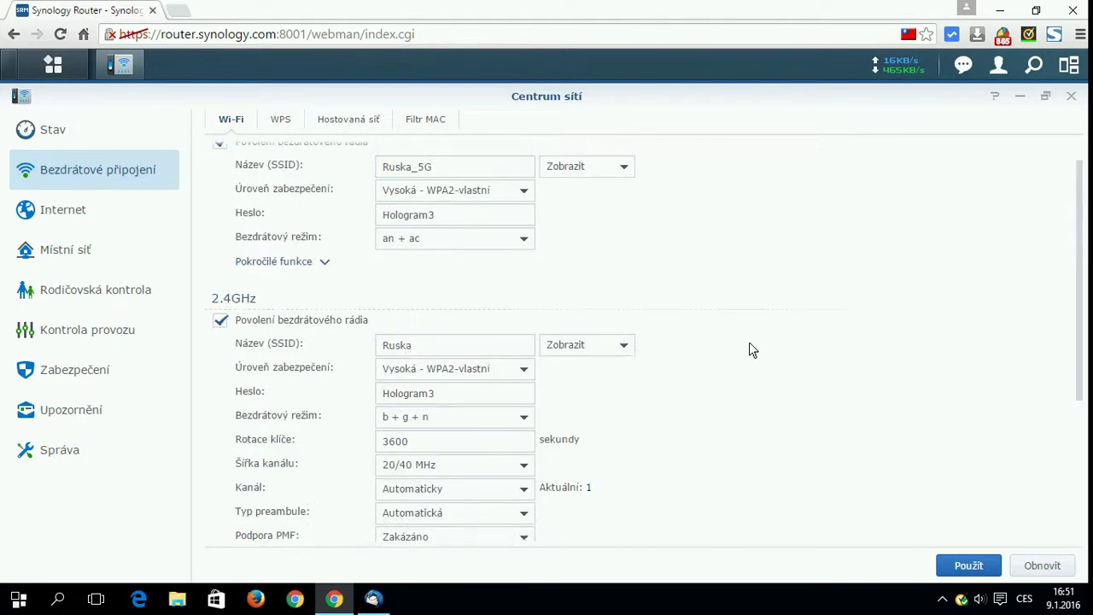
{"action": "scroll", "coordinate": [749, 349], "scroll_direction": "up", "scroll_amount": 1}
{"action": "scroll", "coordinate": [749, 349], "scroll_direction": "down", "scroll_amount": 4}
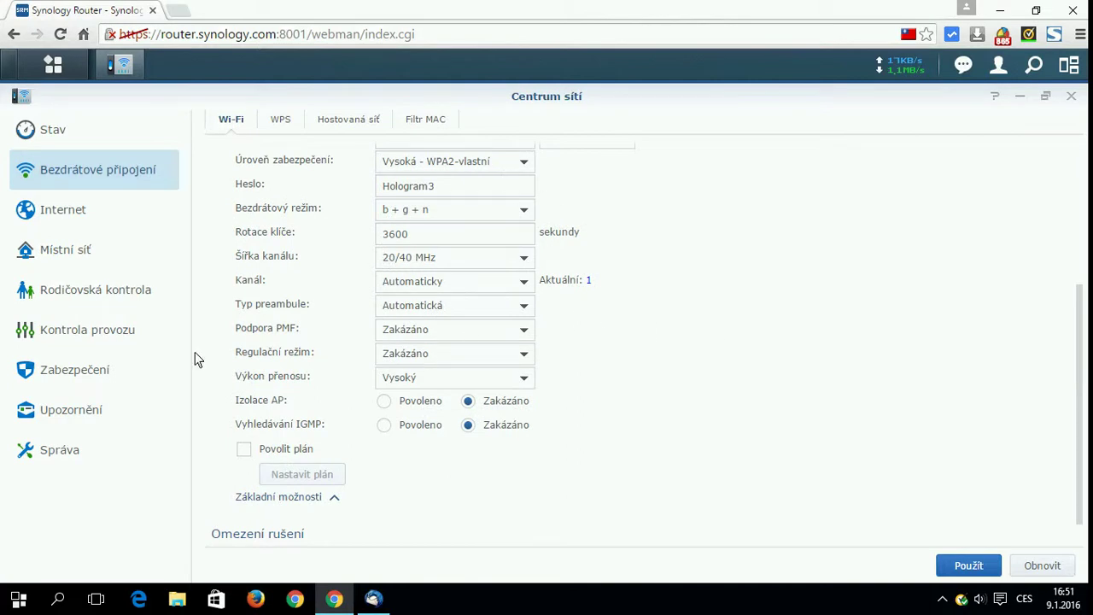
{"action": "scroll", "coordinate": [238, 352], "scroll_direction": "up", "scroll_amount": 3}
{"action": "scroll", "coordinate": [238, 353], "scroll_direction": "down", "scroll_amount": 3}
{"action": "left_click", "coordinate": [291, 497]}
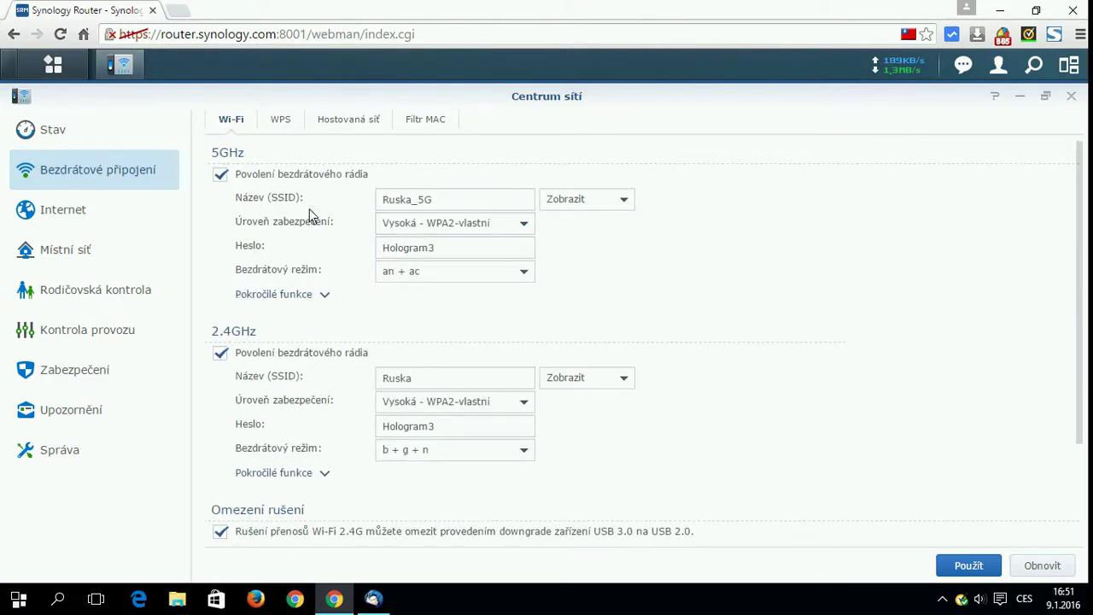
Step: Review the WPS settings, covering both the push-button method and the device PIN code method
{"action": "left_click", "coordinate": [278, 118]}
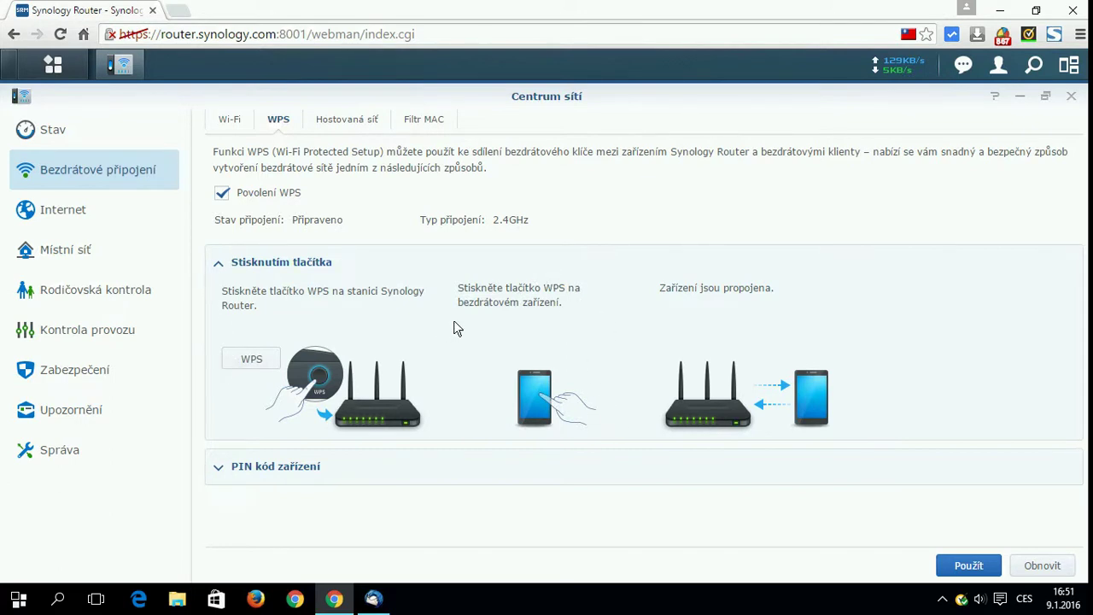
{"action": "left_click", "coordinate": [249, 467]}
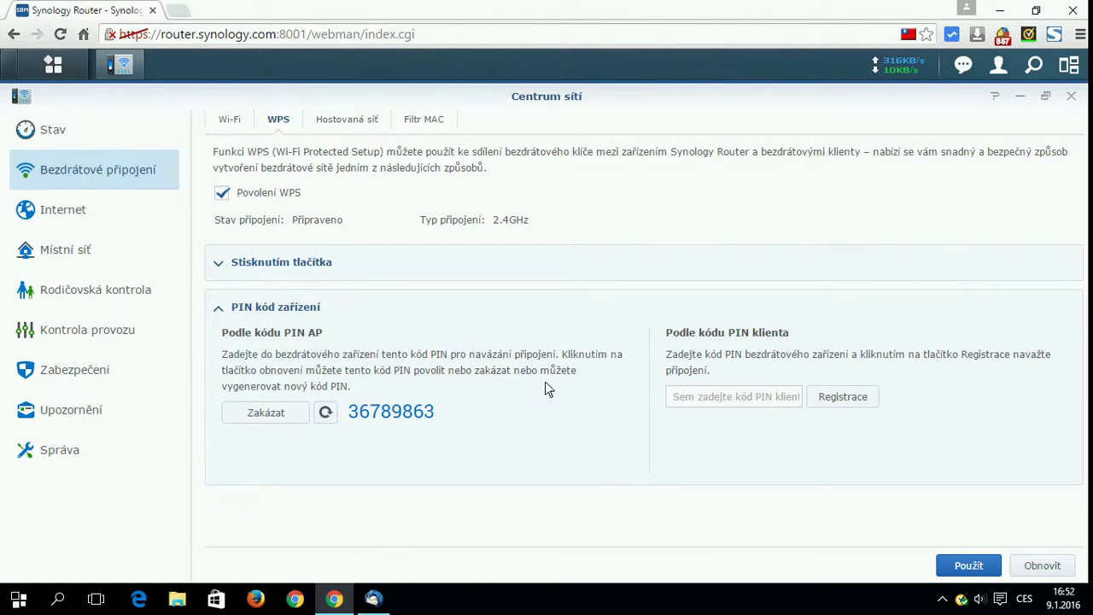
{"action": "left_click", "coordinate": [290, 318]}
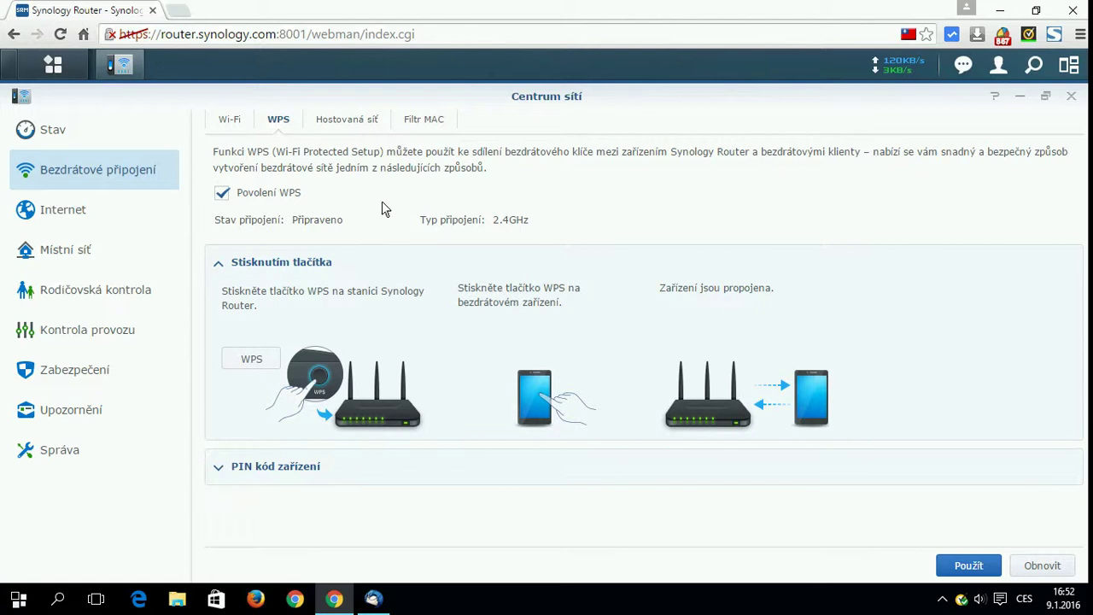
Step: Review the guest network settings for the 5GHz and 2.4GHz bands and the wireless MAC filter list
{"action": "left_click", "coordinate": [353, 126]}
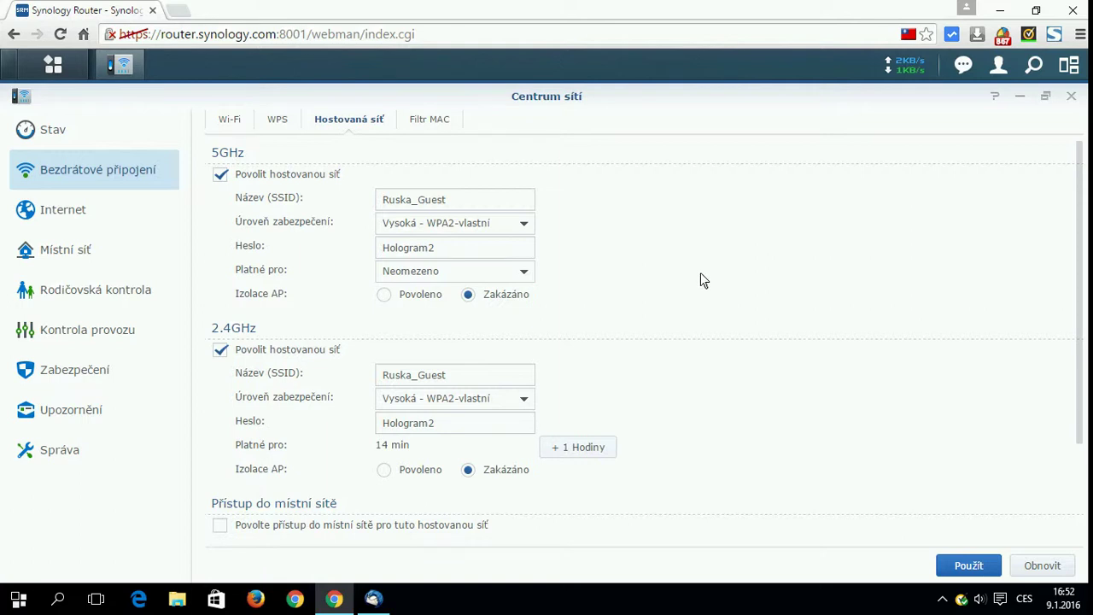
{"action": "scroll", "coordinate": [692, 276], "scroll_direction": "down", "scroll_amount": 1}
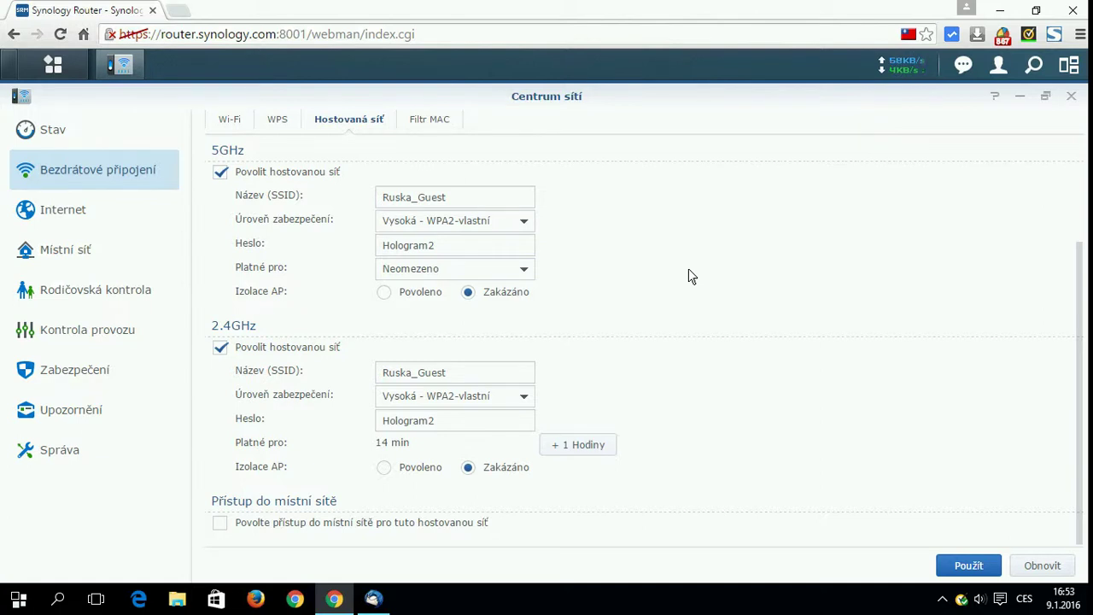
{"action": "scroll", "coordinate": [681, 274], "scroll_direction": "up", "scroll_amount": 2}
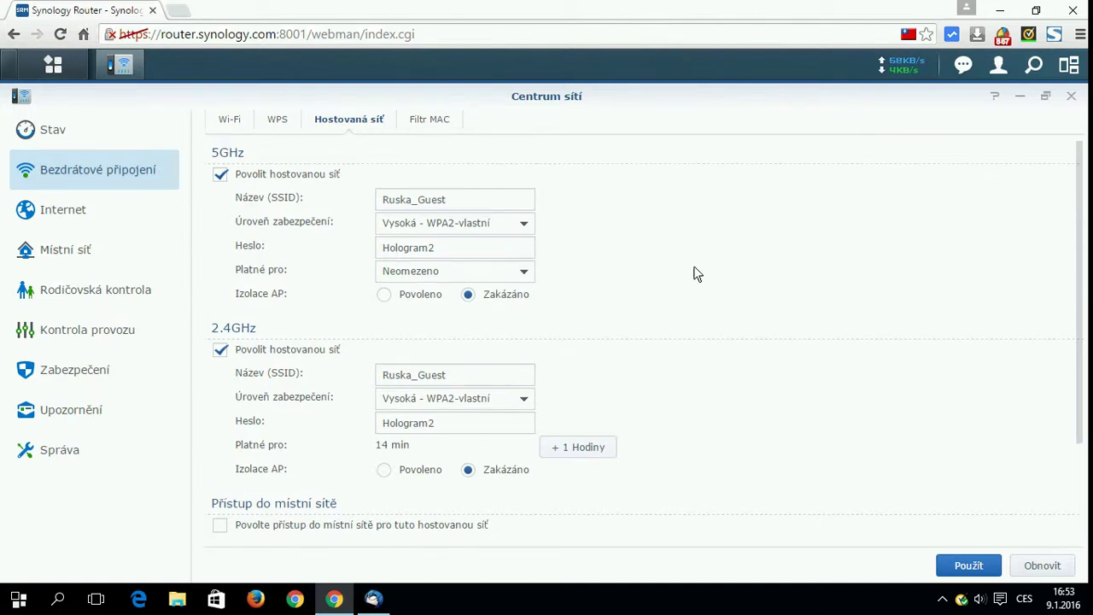
{"action": "left_click", "coordinate": [427, 121]}
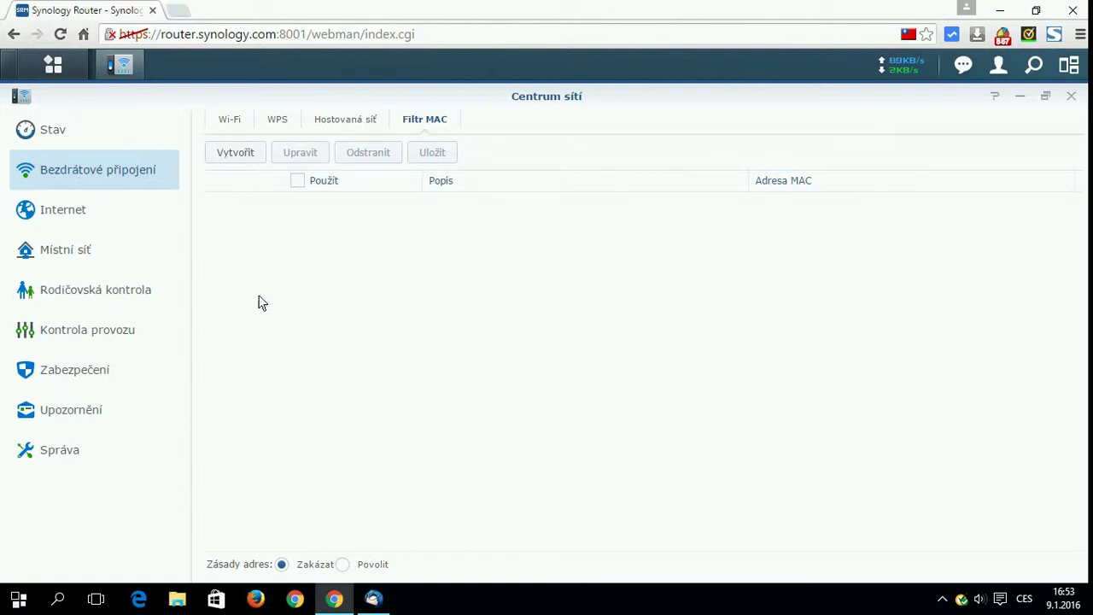
Step: Open the Internet connection settings and examine the available connection types
{"action": "left_click", "coordinate": [62, 217]}
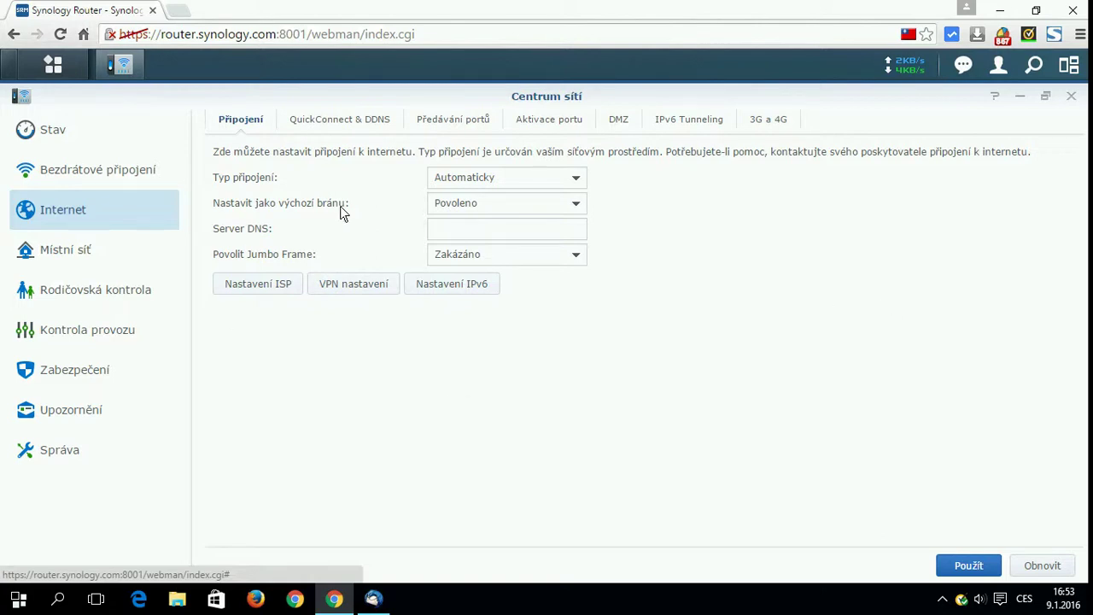
{"action": "left_click", "coordinate": [518, 177]}
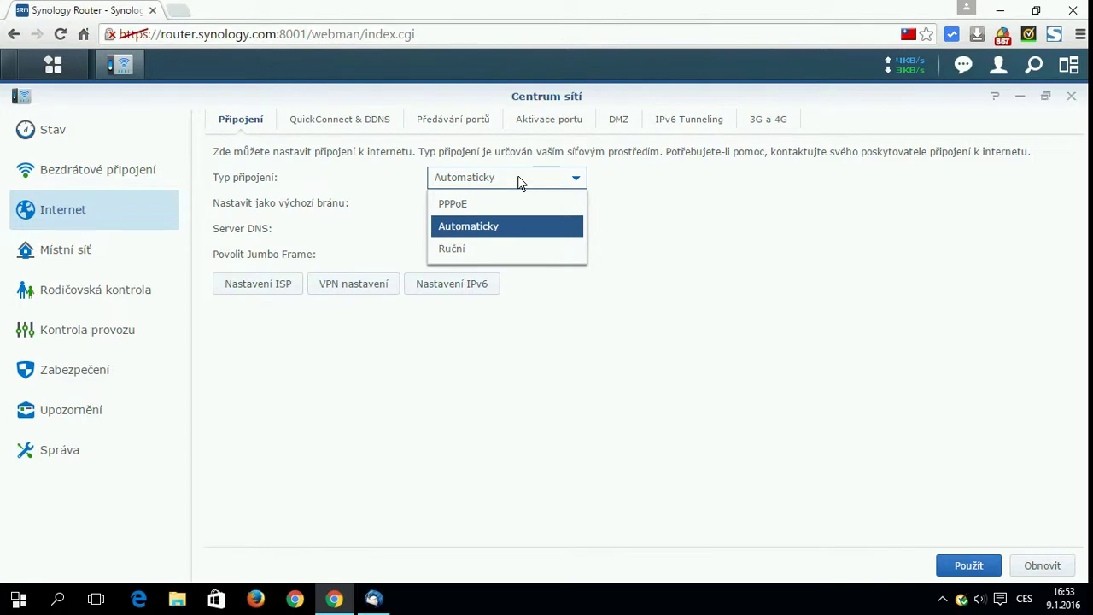
{"action": "left_click", "coordinate": [497, 175]}
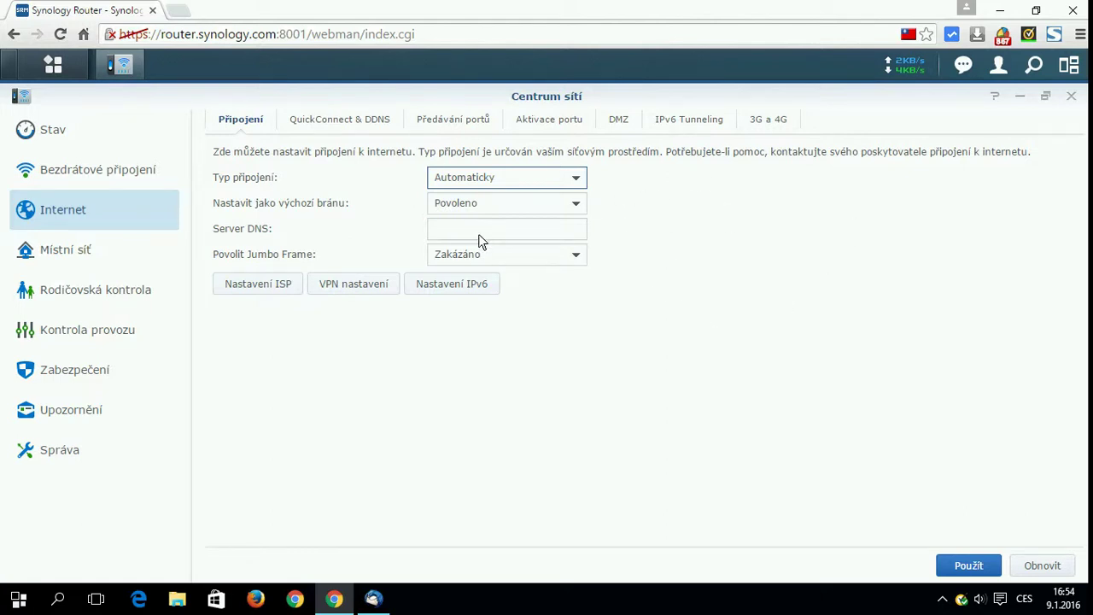
Step: Review the Internet settings for QuickConnect & DDNS, port forwarding, port triggering, DMZ and IPv6 Tunneling
{"action": "left_click", "coordinate": [340, 121]}
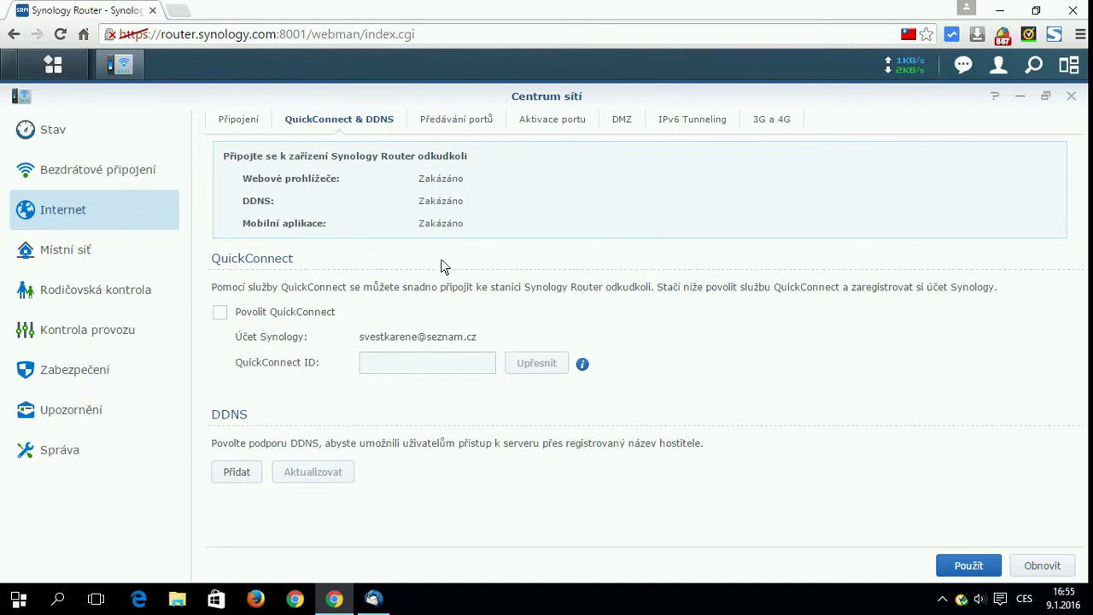
{"action": "left_click", "coordinate": [459, 119]}
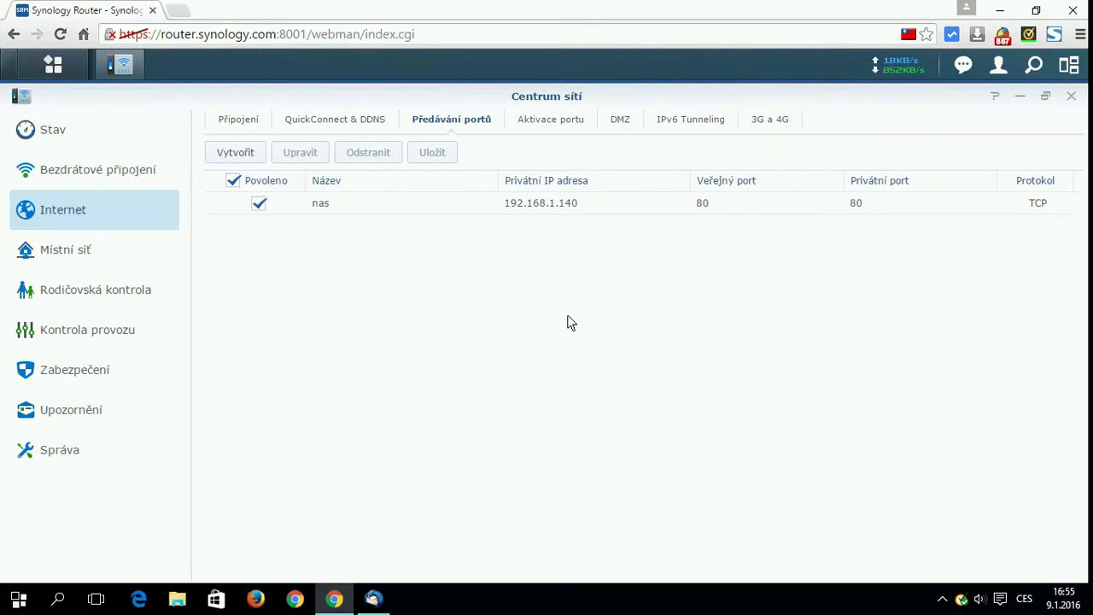
{"action": "left_click", "coordinate": [542, 128]}
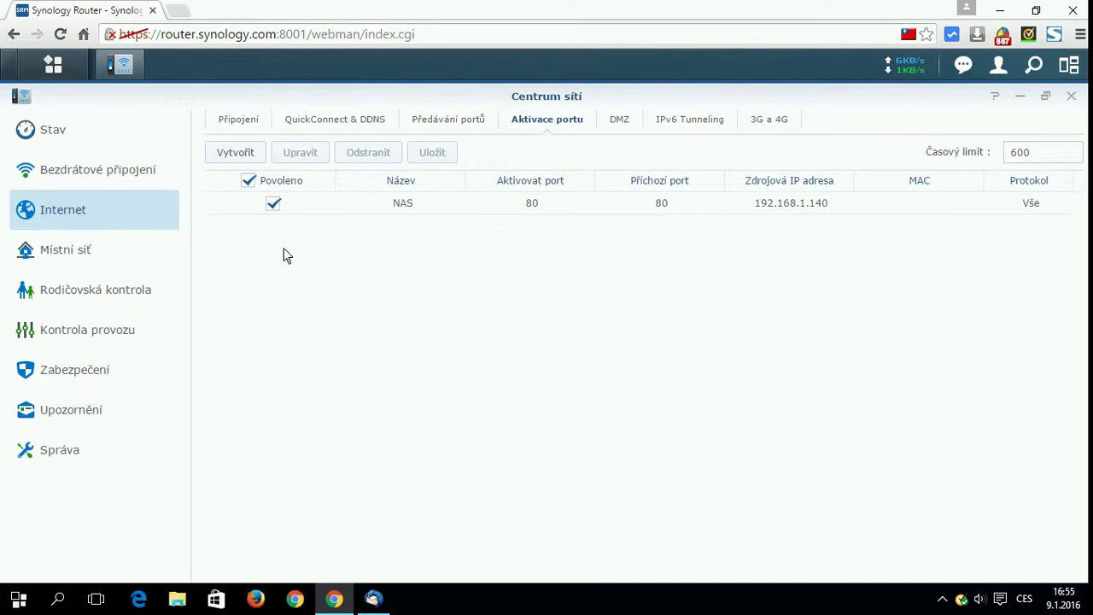
{"action": "left_click", "coordinate": [620, 119]}
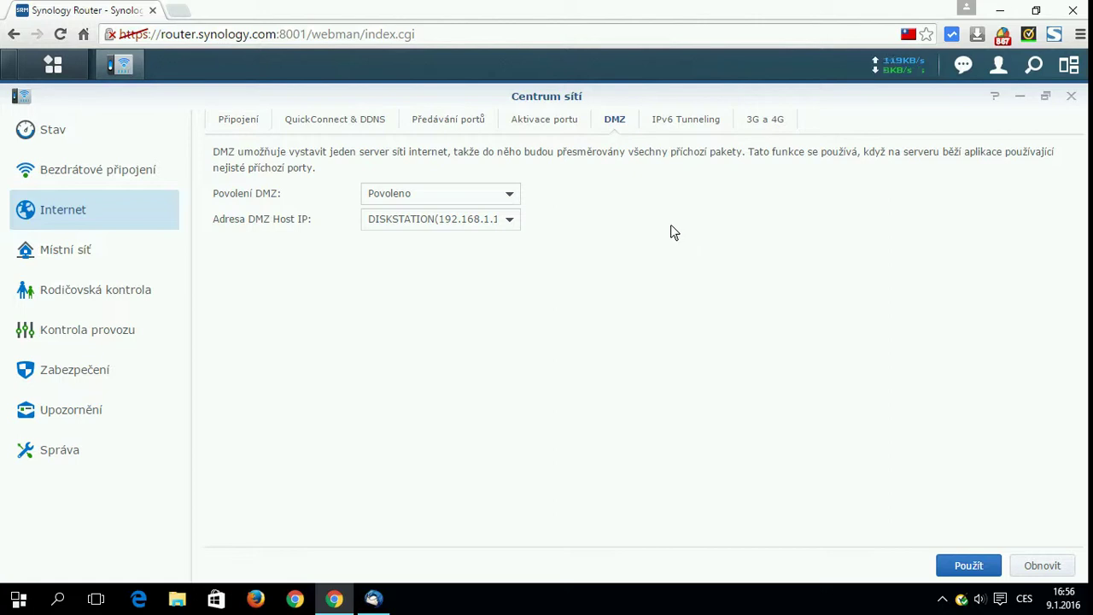
{"action": "left_click", "coordinate": [676, 119]}
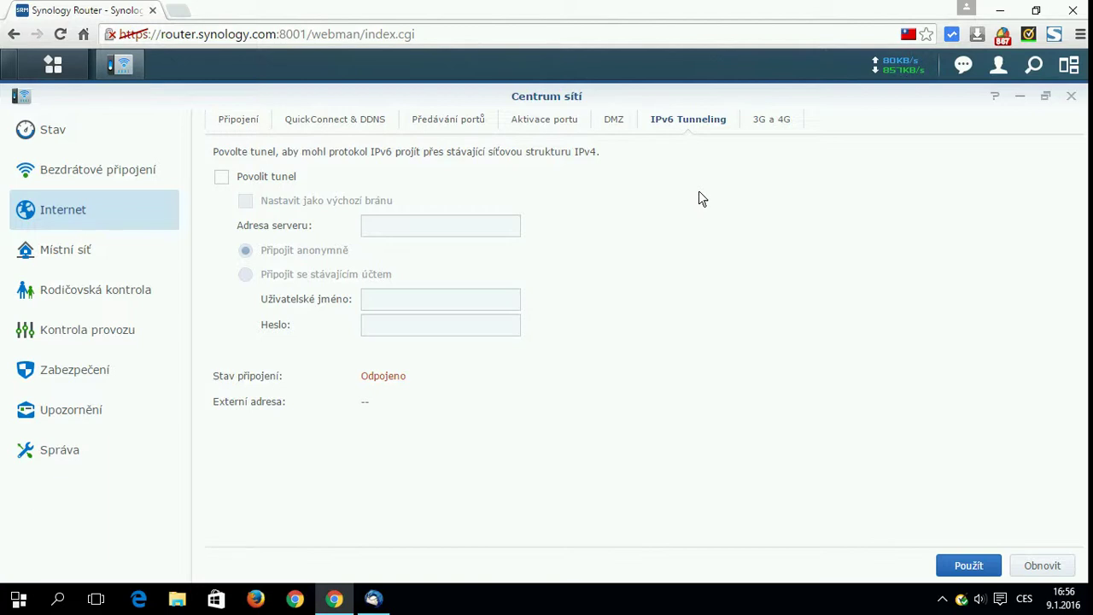
Step: Open the 3G and 4G Internet settings and go to the online list of supported dongles
{"action": "left_click", "coordinate": [774, 121]}
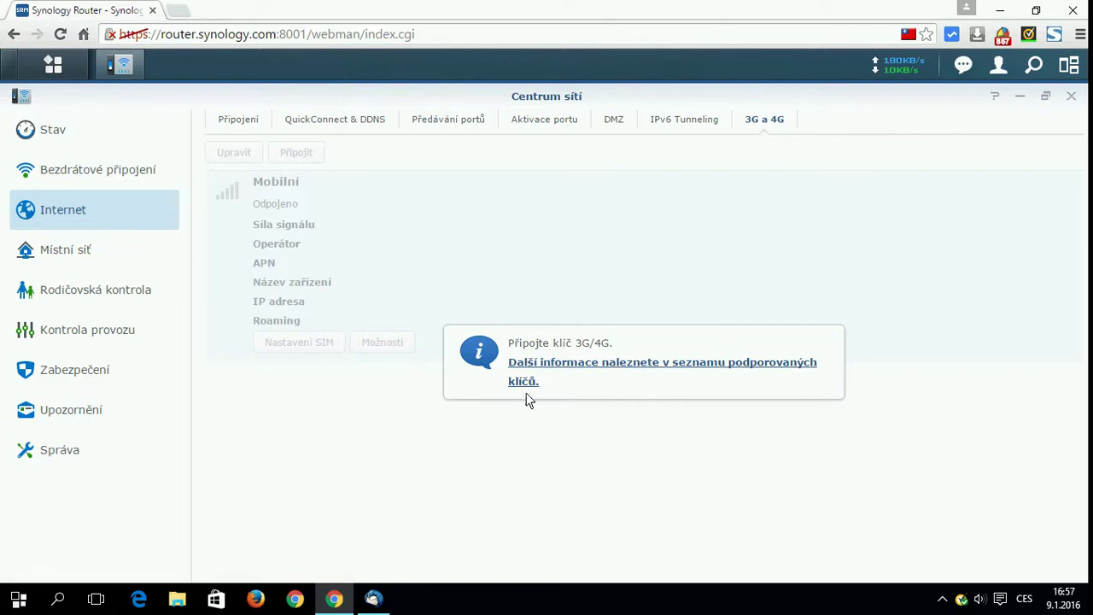
{"action": "left_click", "coordinate": [512, 362]}
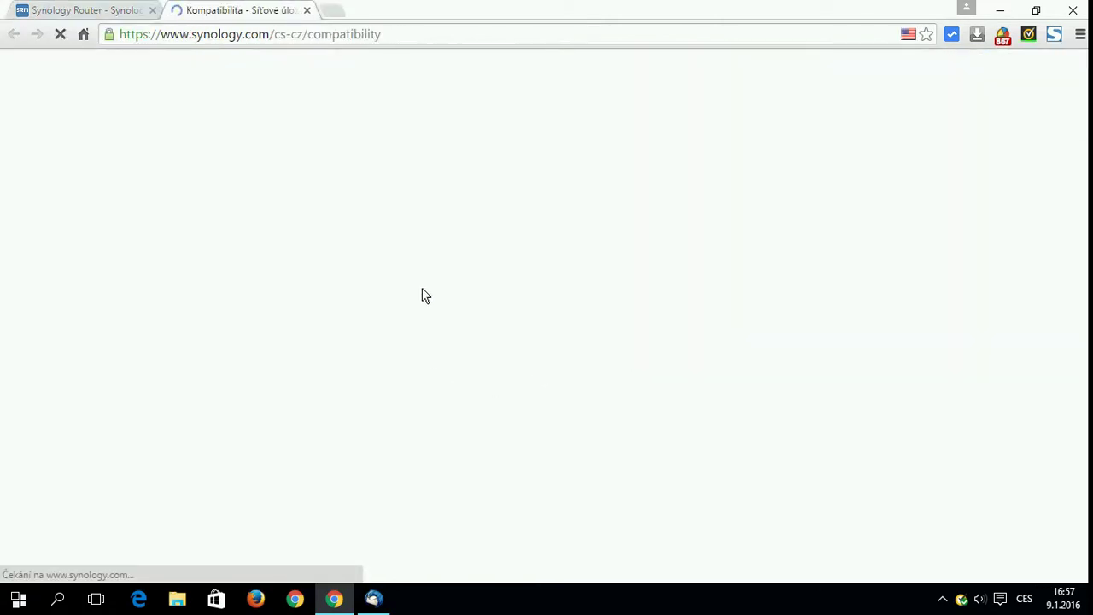
Step: Search the compatibility list by product for type Bezdrátový router, model RT1900ac and category Klíč 3G/4G
{"action": "scroll", "coordinate": [78, 212], "scroll_direction": "down", "scroll_amount": 2}
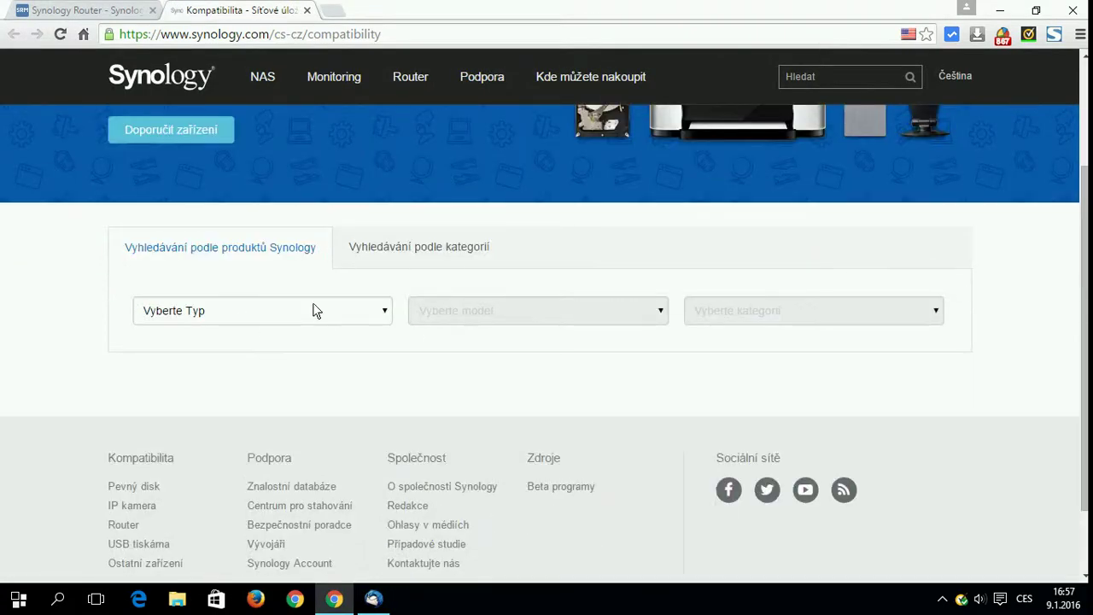
{"action": "left_click", "coordinate": [309, 310]}
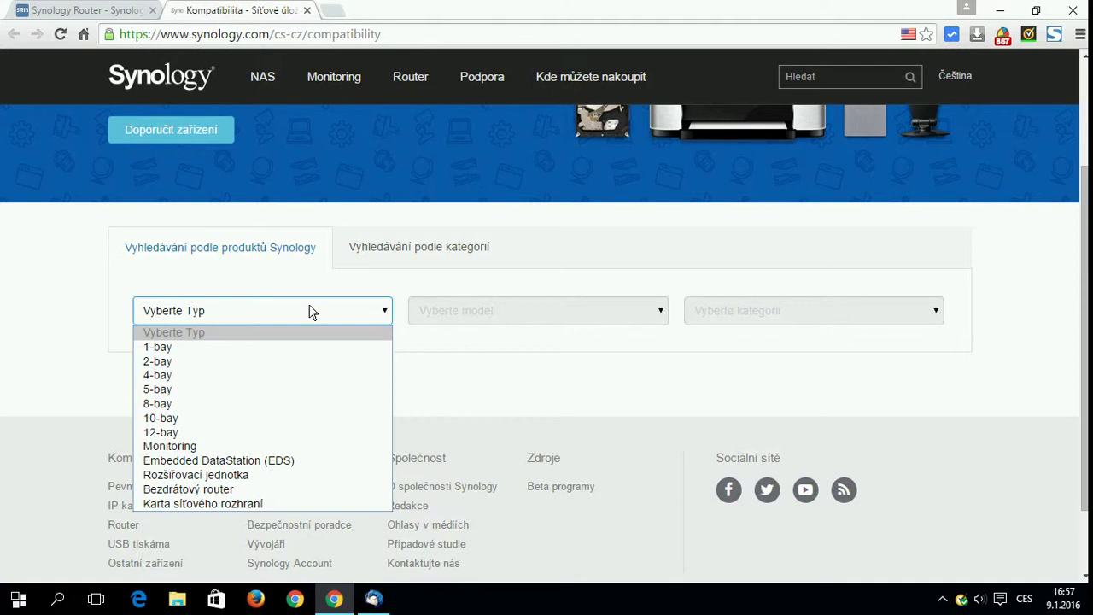
{"action": "left_click", "coordinate": [261, 488]}
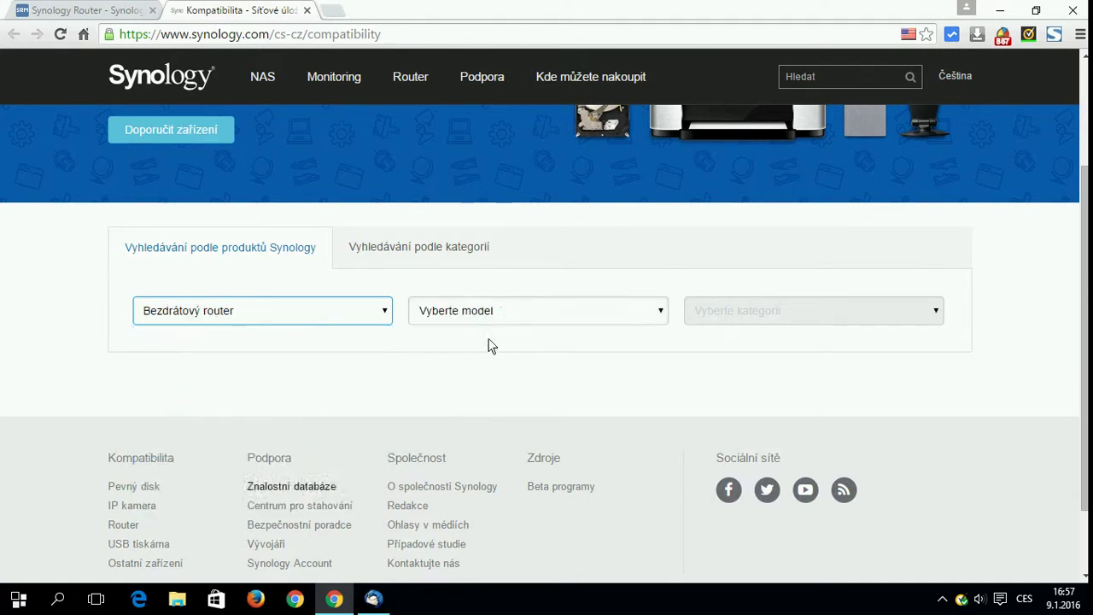
{"action": "left_click", "coordinate": [517, 309]}
{"action": "left_click", "coordinate": [528, 350]}
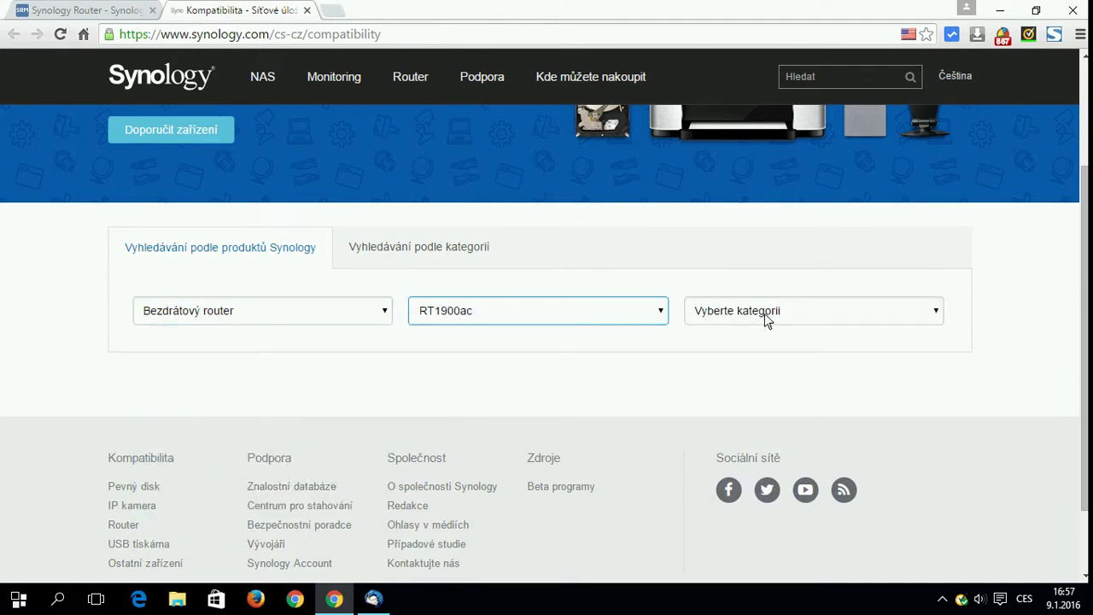
{"action": "left_click", "coordinate": [764, 312]}
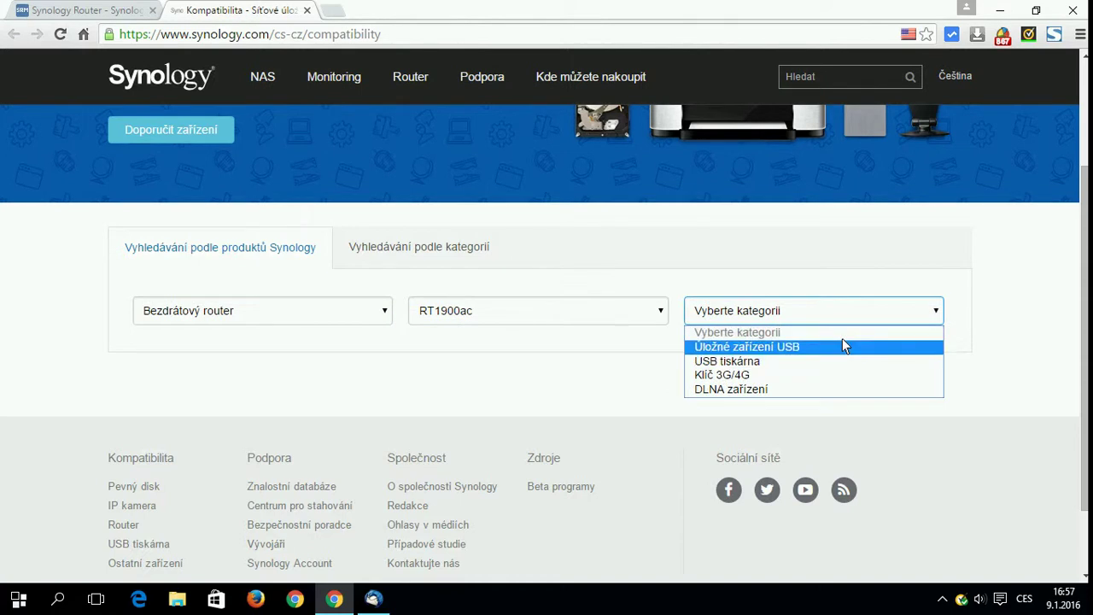
{"action": "left_click", "coordinate": [786, 377]}
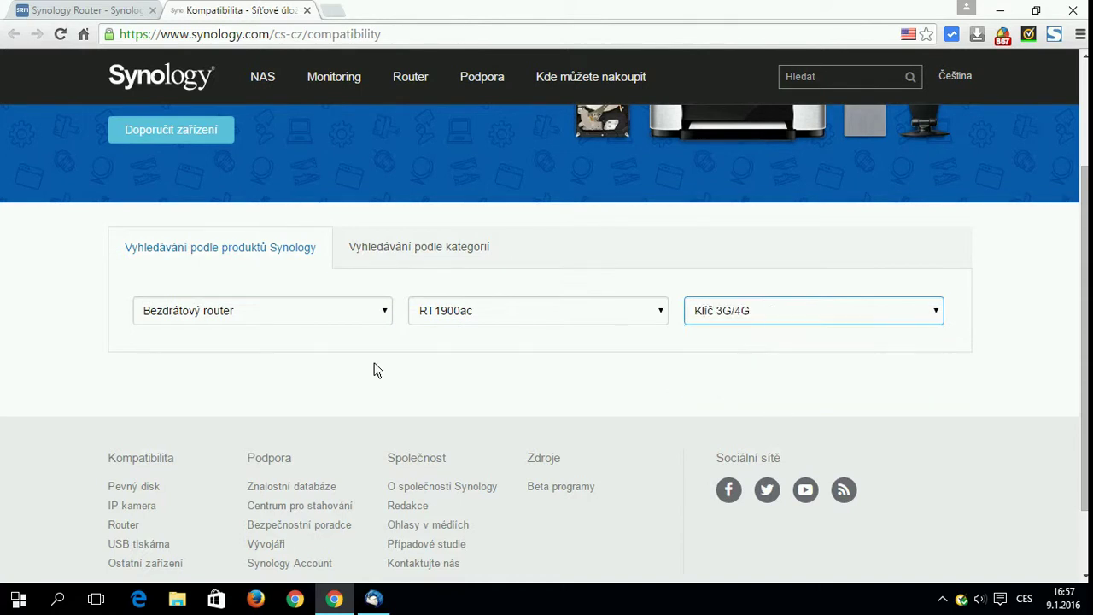
Step: Examine the list of compatible 3G/4G dongles, then close the compatibility page and return to the router settings
{"action": "scroll", "coordinate": [17, 282], "scroll_direction": "down", "scroll_amount": 1}
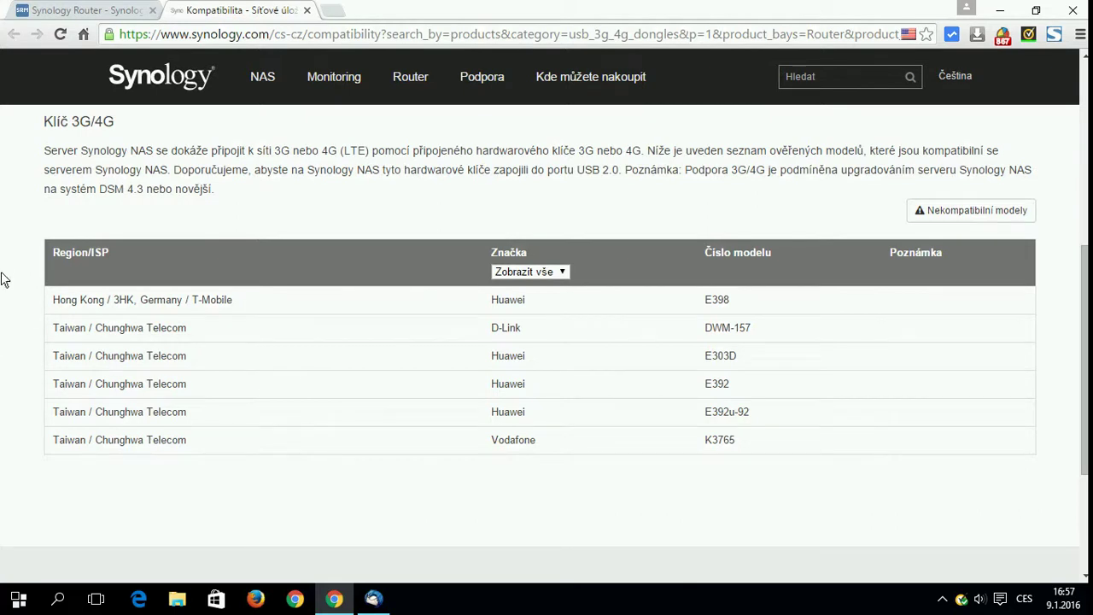
{"action": "scroll", "coordinate": [1, 286], "scroll_direction": "down", "scroll_amount": 3}
{"action": "scroll", "coordinate": [3, 290], "scroll_direction": "up", "scroll_amount": 3}
{"action": "left_click", "coordinate": [308, 11]}
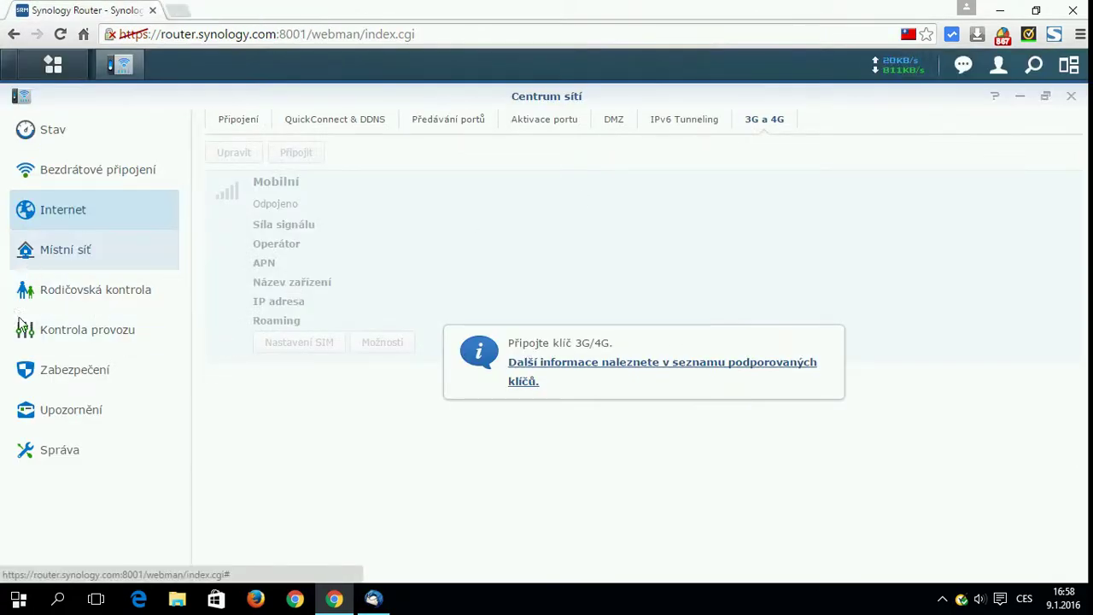
Step: Review the general Místní síť settings, covering the local IP, DHCP server, UPnP and advanced functions
{"action": "left_click", "coordinate": [65, 247]}
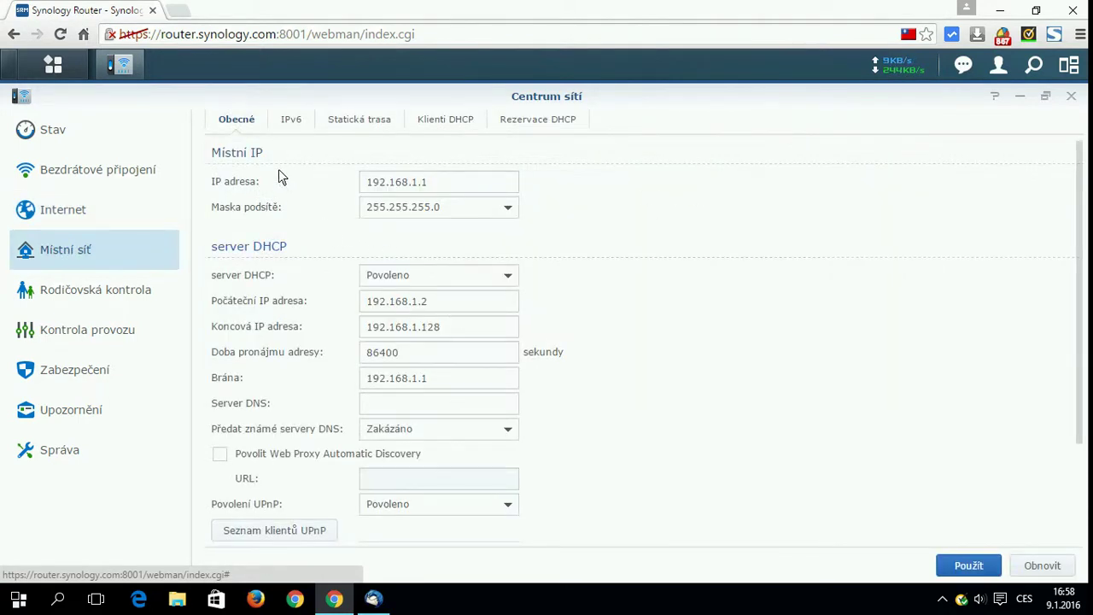
{"action": "scroll", "coordinate": [282, 175], "scroll_direction": "down", "scroll_amount": 3}
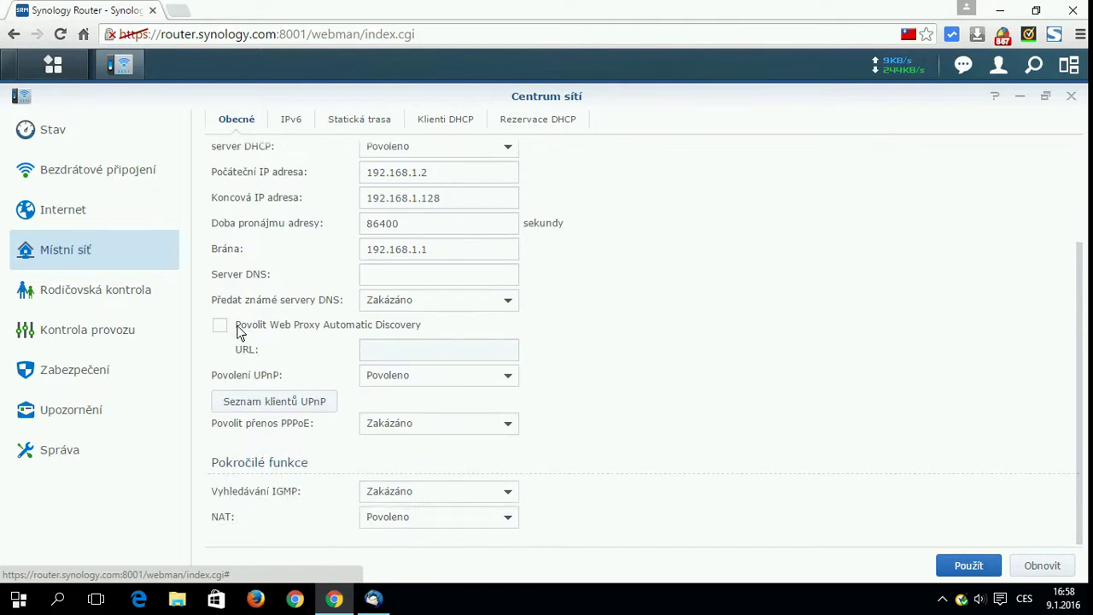
{"action": "scroll", "coordinate": [241, 333], "scroll_direction": "up", "scroll_amount": 3}
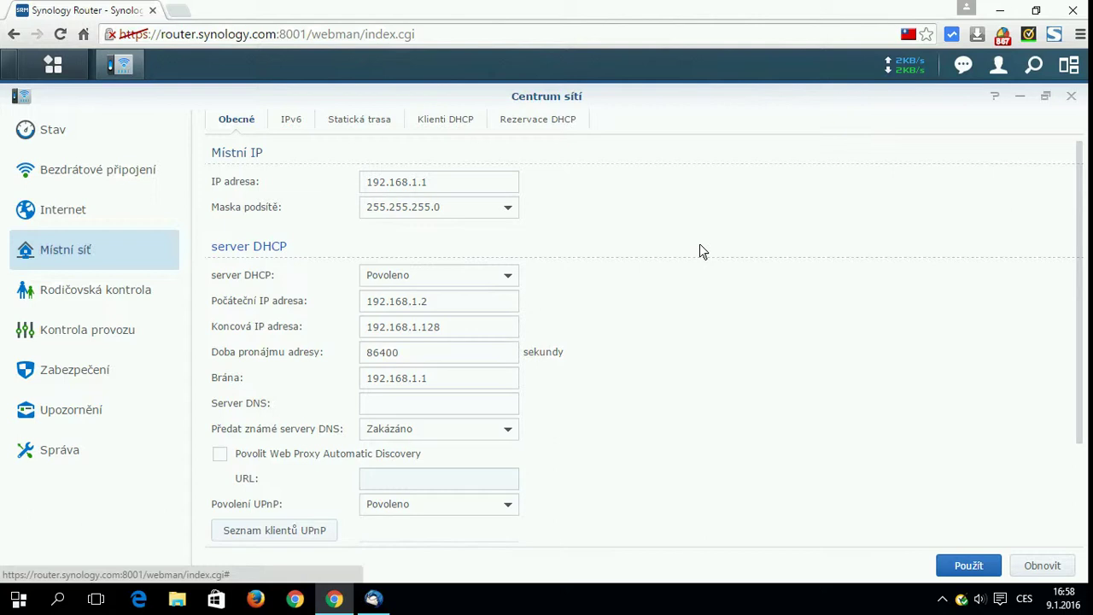
{"action": "scroll", "coordinate": [699, 246], "scroll_direction": "down", "scroll_amount": 2}
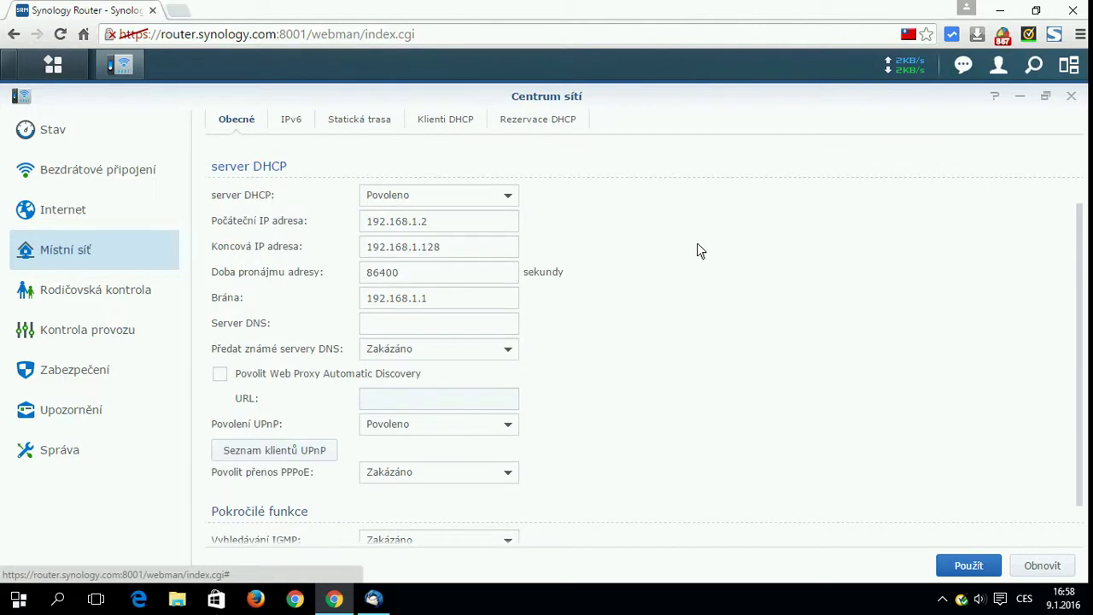
{"action": "scroll", "coordinate": [697, 249], "scroll_direction": "down", "scroll_amount": 1}
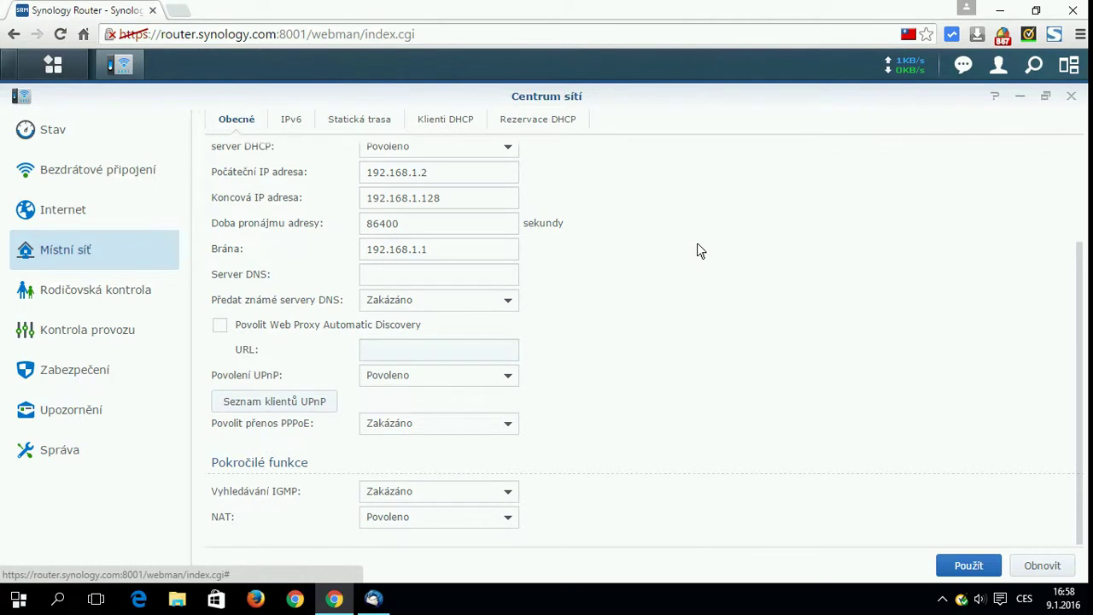
{"action": "scroll", "coordinate": [697, 244], "scroll_direction": "up", "scroll_amount": 3}
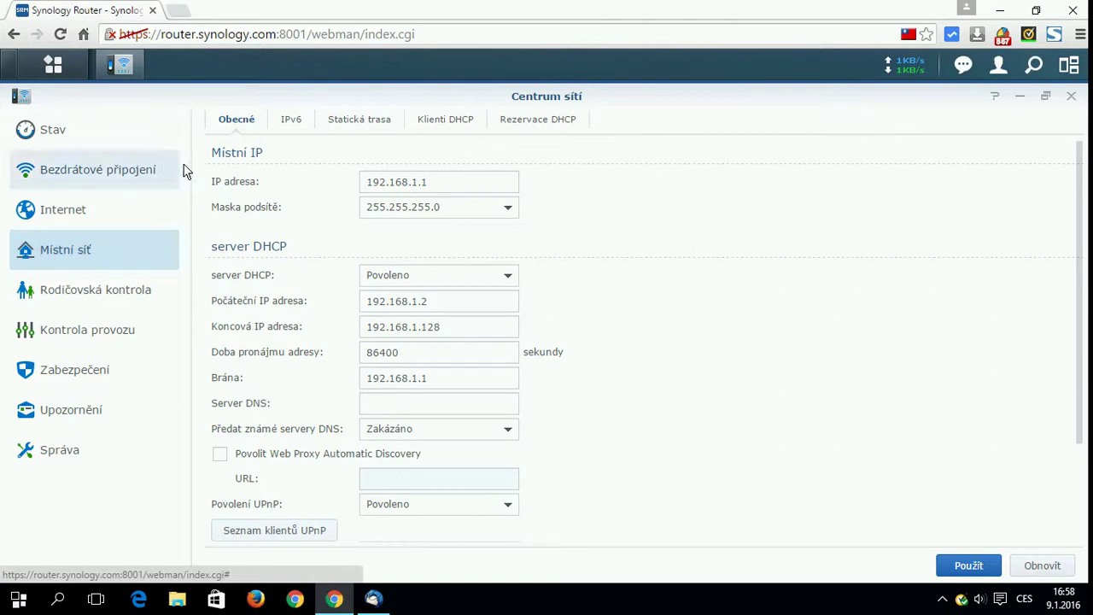
Step: Review the local network's IPv6 settings, static routes, DHCP clients and DHCP reservations
{"action": "left_click", "coordinate": [289, 119]}
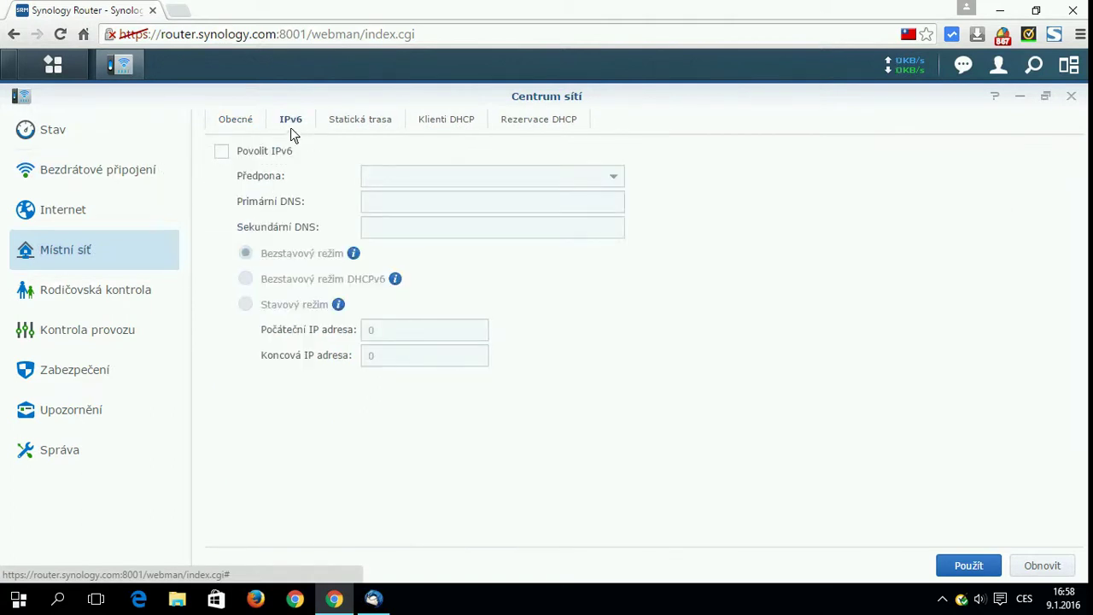
{"action": "left_click", "coordinate": [350, 126]}
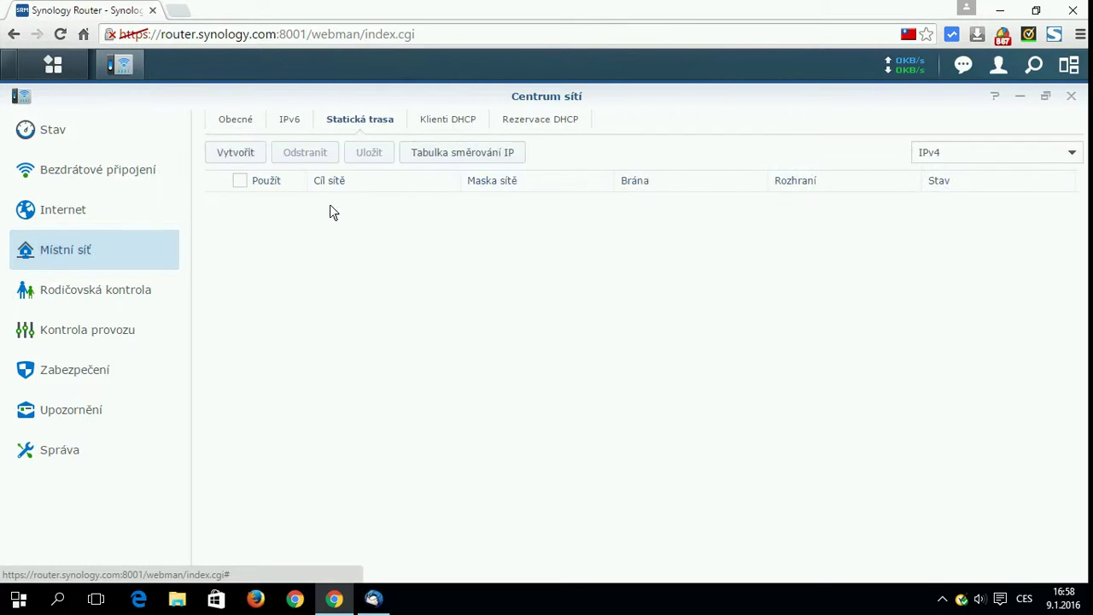
{"action": "left_click", "coordinate": [445, 125]}
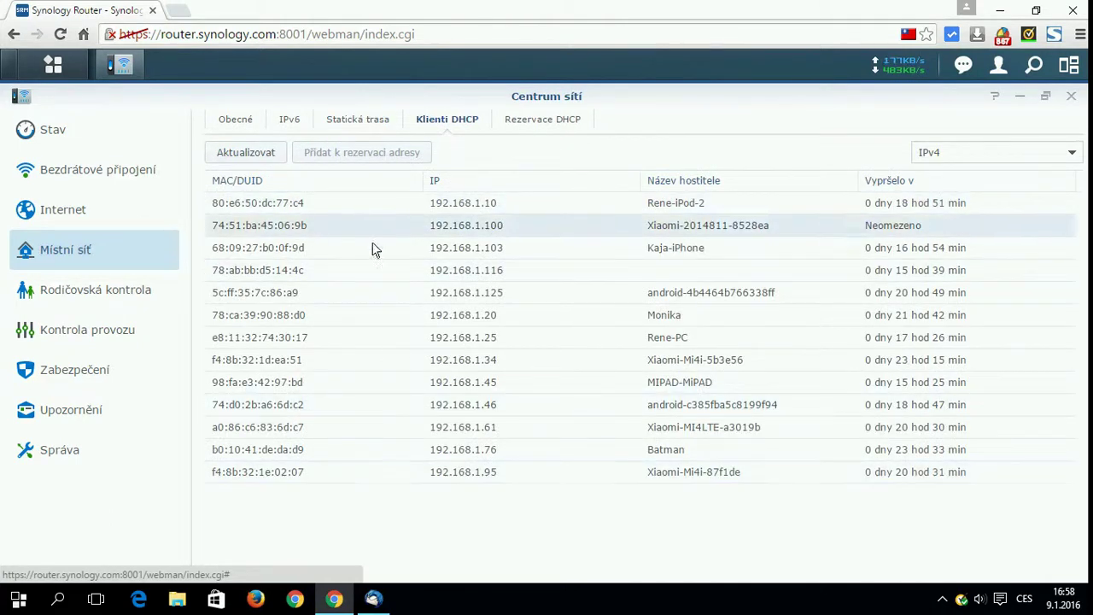
{"action": "left_click", "coordinate": [537, 120]}
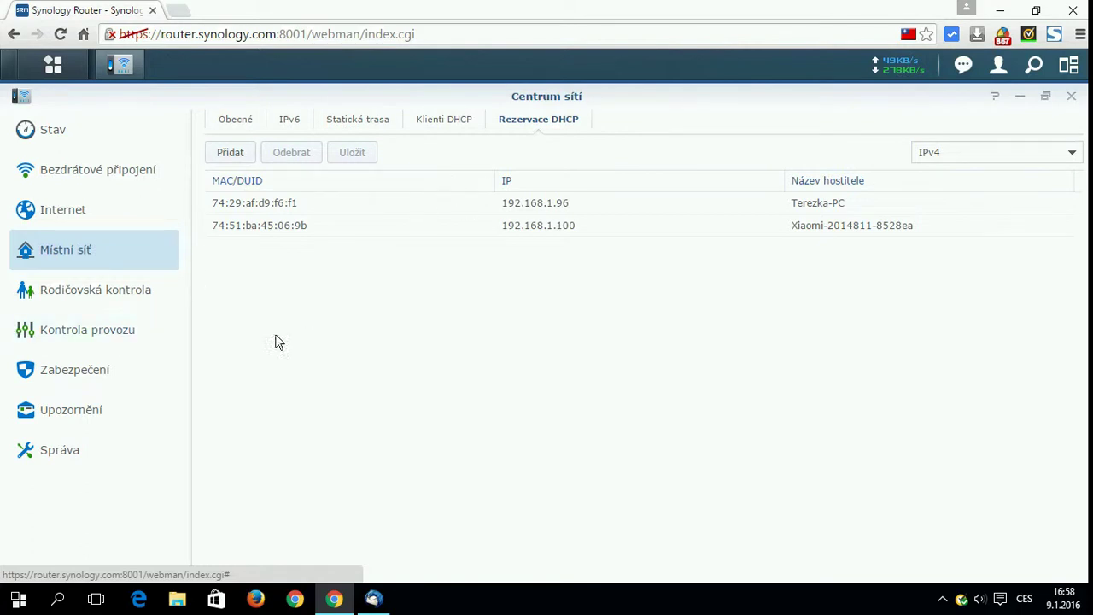
Step: Open the parental control schedule, examine the device choices and time grid for adding a device, and cancel
{"action": "left_click", "coordinate": [98, 299]}
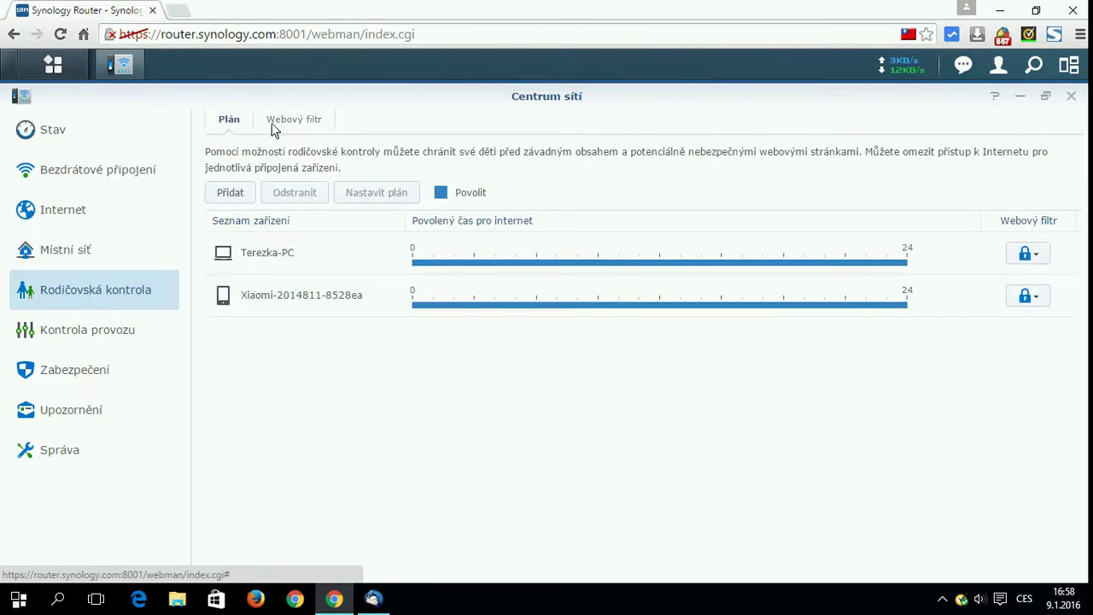
{"action": "left_click", "coordinate": [233, 194]}
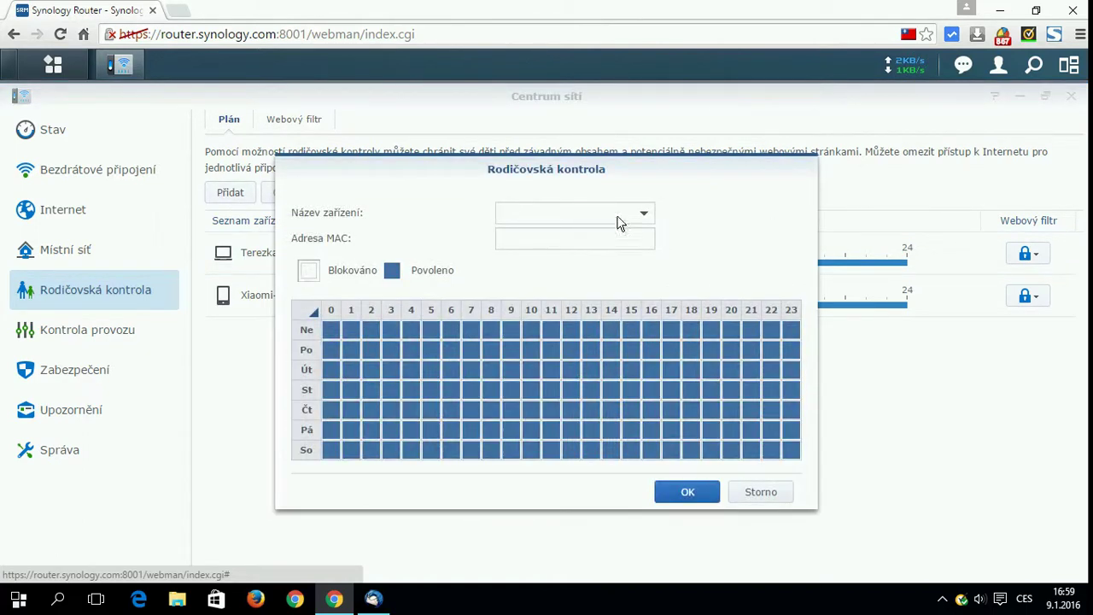
{"action": "left_click", "coordinate": [645, 214]}
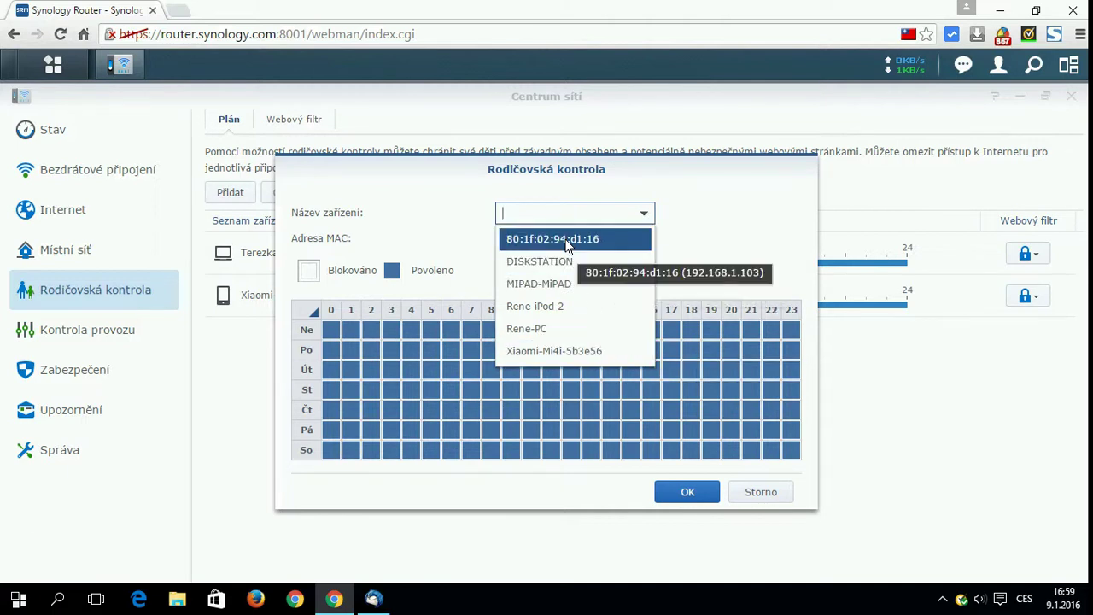
{"action": "left_click", "coordinate": [443, 210]}
{"action": "left_click", "coordinate": [623, 244]}
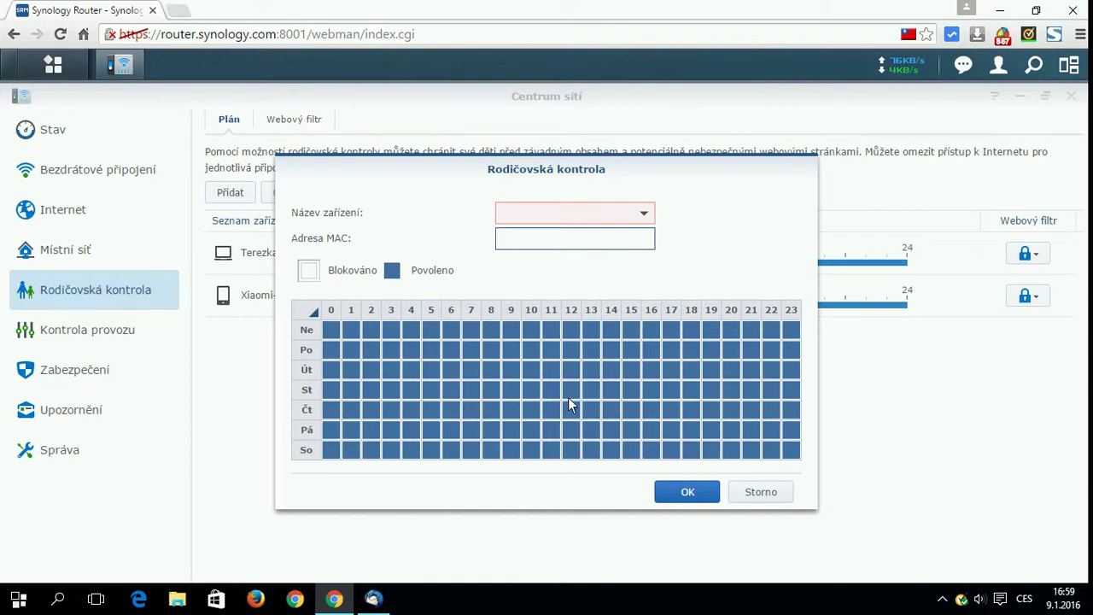
{"action": "left_click", "coordinate": [756, 494]}
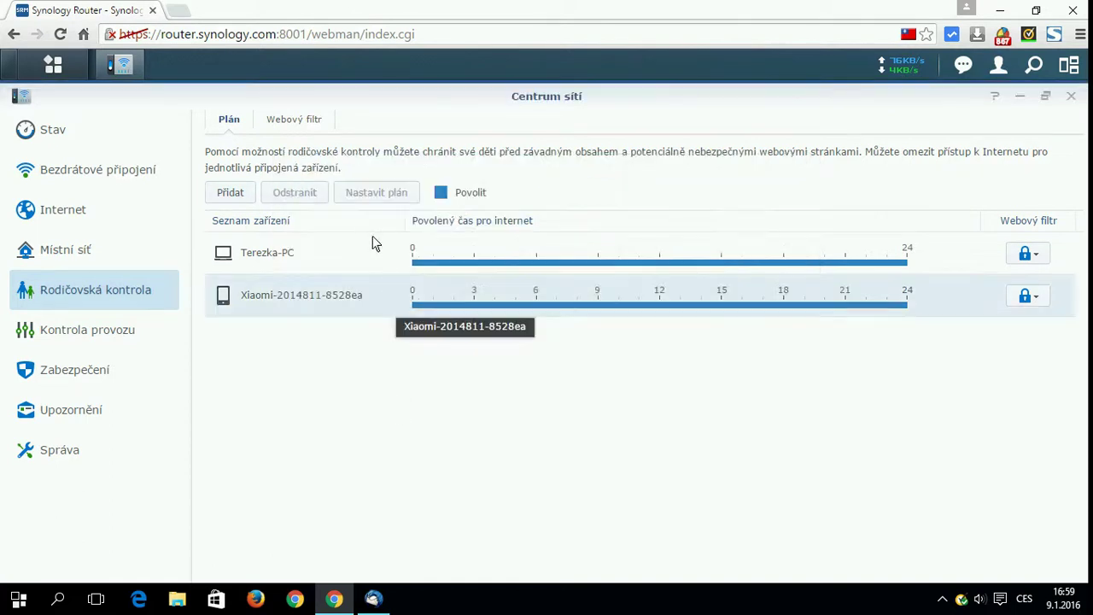
Step: Review the parental control web filter levels and the custom block list categories, closing the list without saving
{"action": "left_click", "coordinate": [300, 120]}
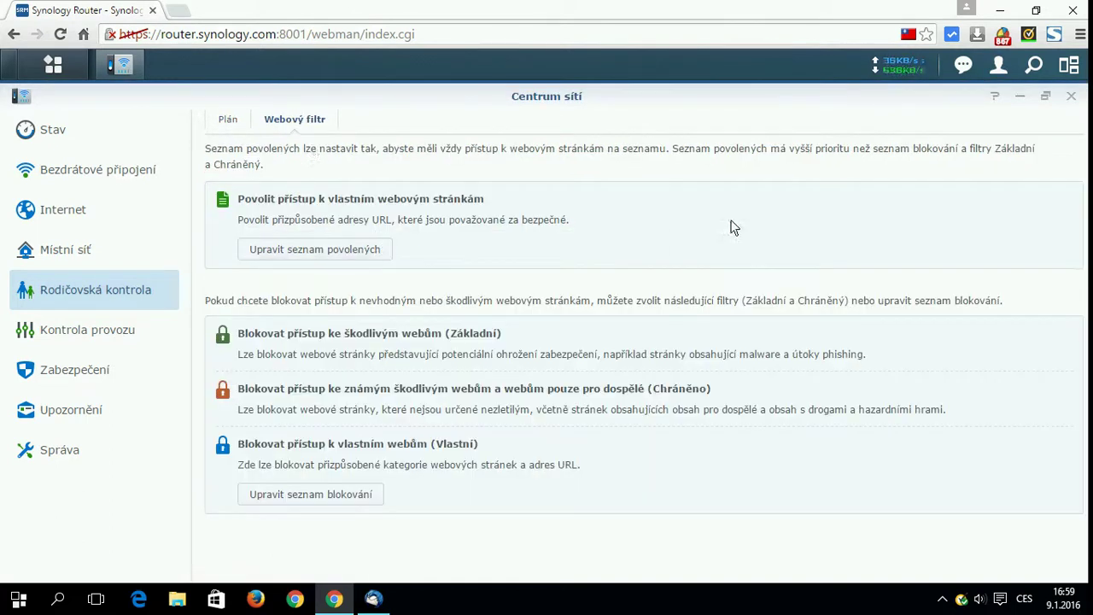
{"action": "left_click", "coordinate": [313, 500]}
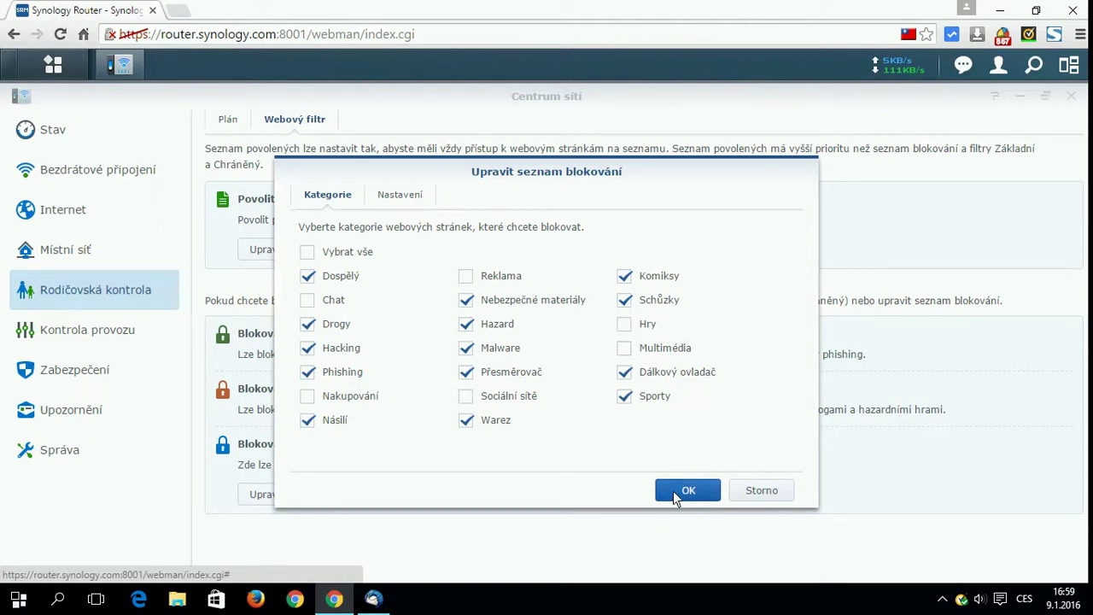
{"action": "left_click", "coordinate": [760, 490]}
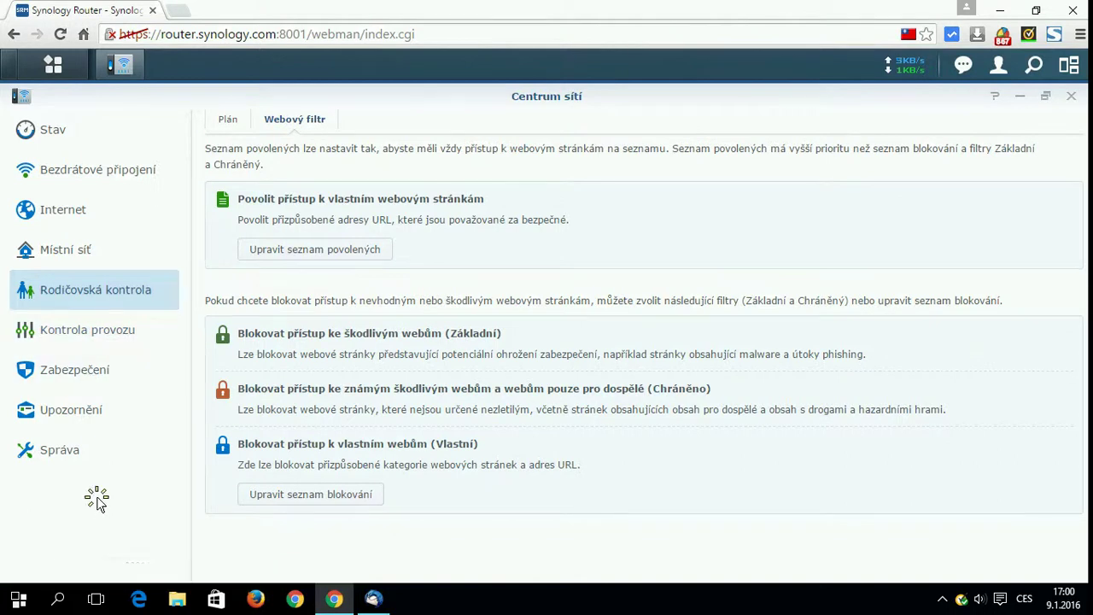
Step: Review Kontrola provozu, covering the device priority list, the advanced bandwidth settings and live traffic monitoring
{"action": "left_click", "coordinate": [75, 337]}
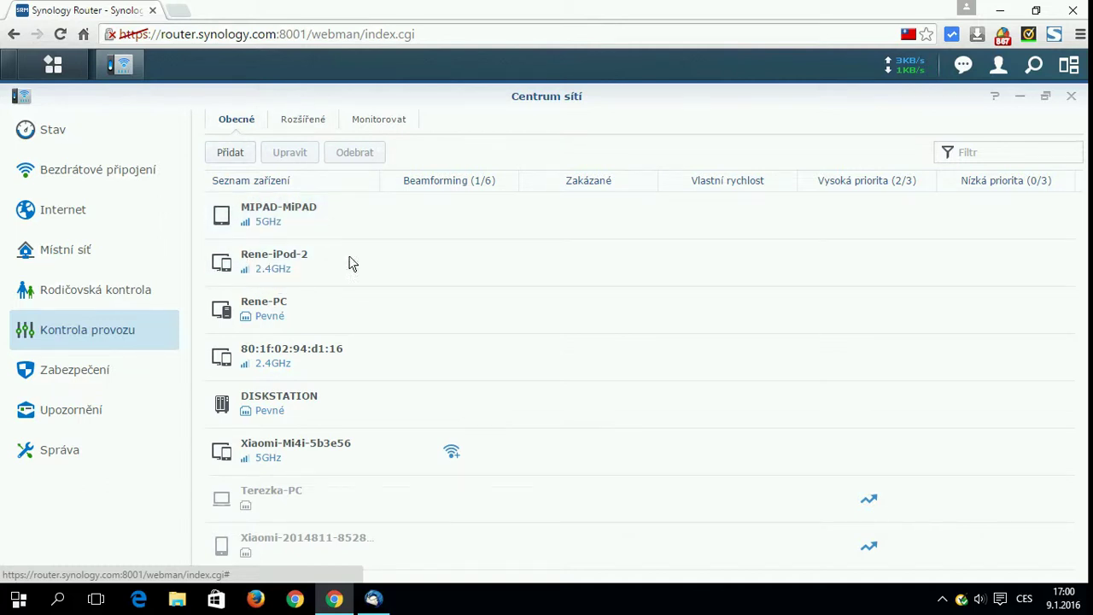
{"action": "left_click", "coordinate": [311, 121]}
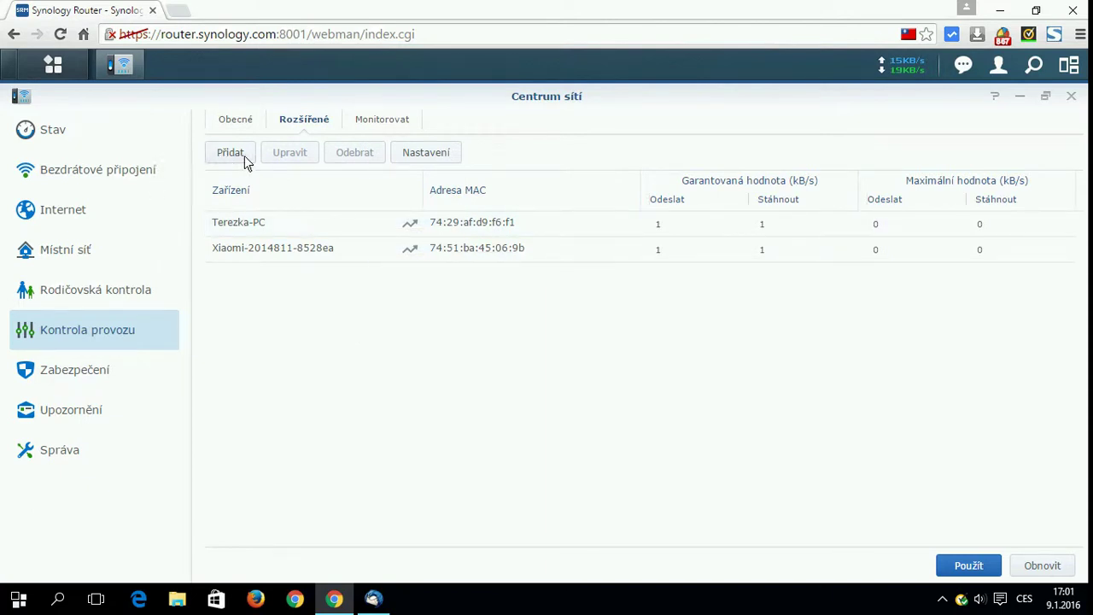
{"action": "left_click", "coordinate": [386, 120]}
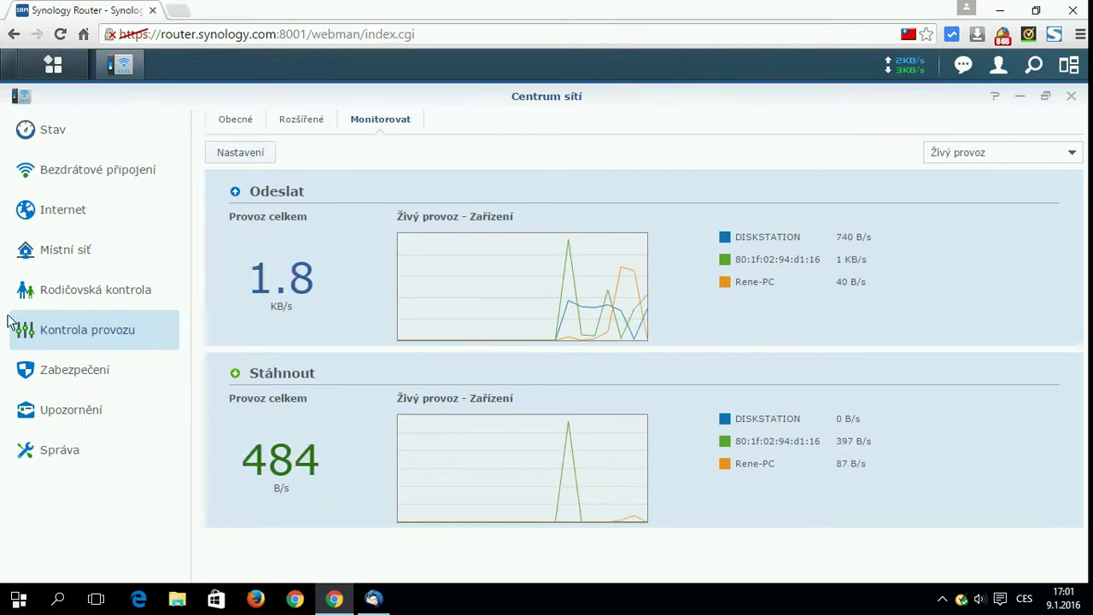
Step: Review the Zabezpečení settings, including the logout timer, DoS protection and VPN pass-through, and the firewall rules
{"action": "left_click", "coordinate": [59, 383]}
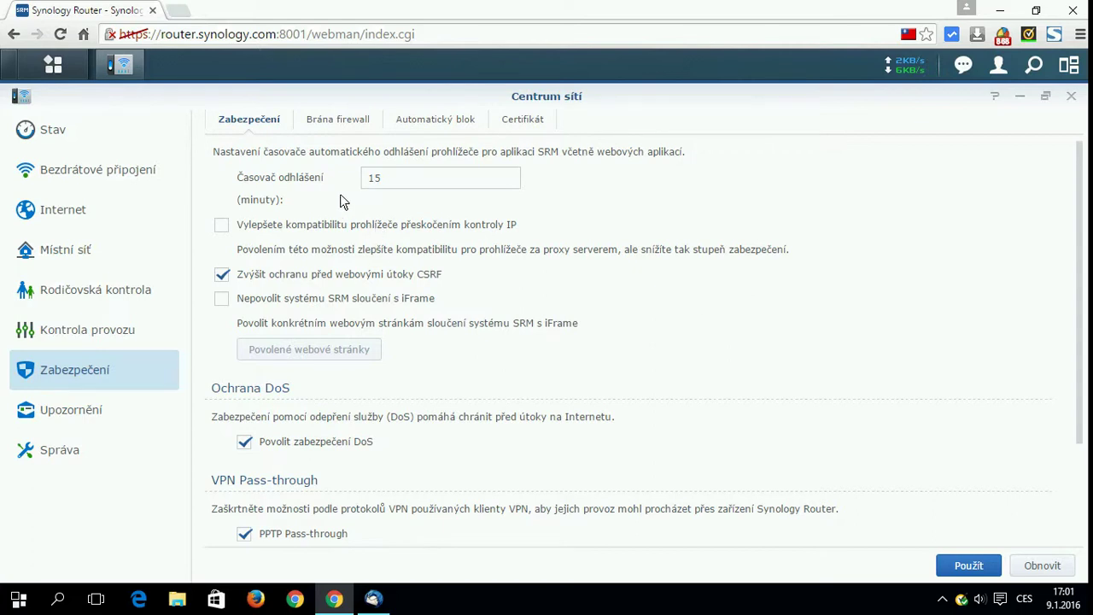
{"action": "scroll", "coordinate": [340, 194], "scroll_direction": "down", "scroll_amount": 2}
{"action": "scroll", "coordinate": [808, 307], "scroll_direction": "up", "scroll_amount": 1}
{"action": "scroll", "coordinate": [806, 305], "scroll_direction": "down", "scroll_amount": 1}
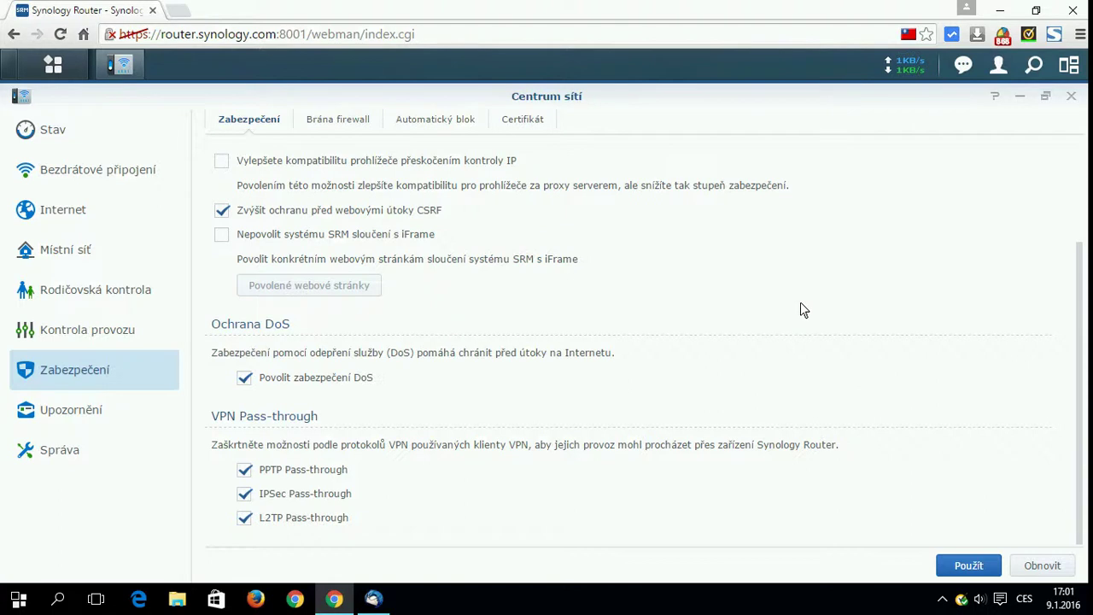
{"action": "scroll", "coordinate": [801, 309], "scroll_direction": "up", "scroll_amount": 1}
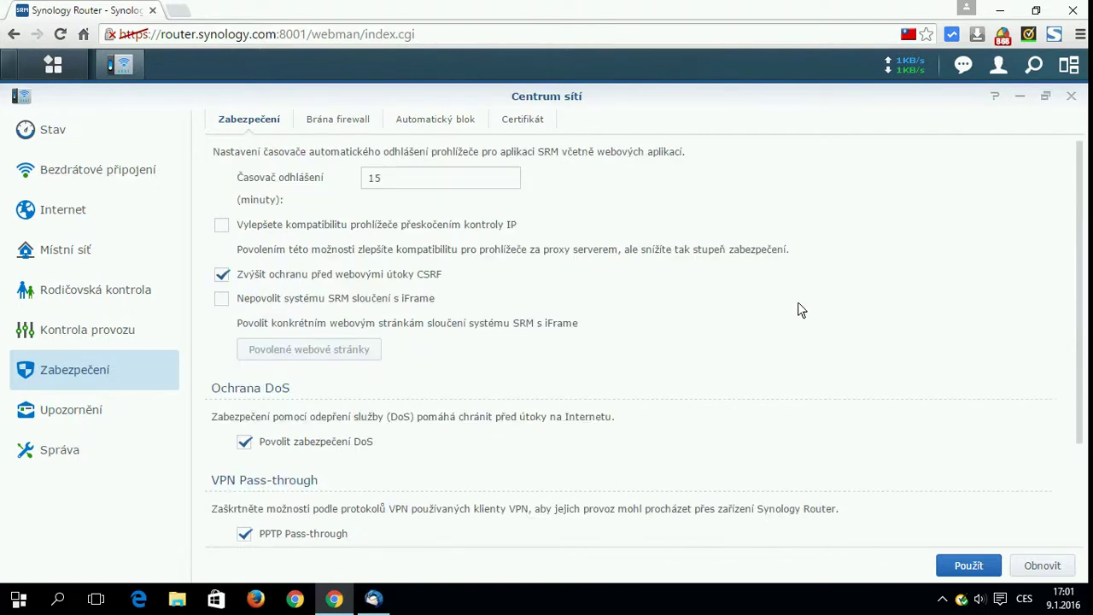
{"action": "left_click", "coordinate": [344, 123]}
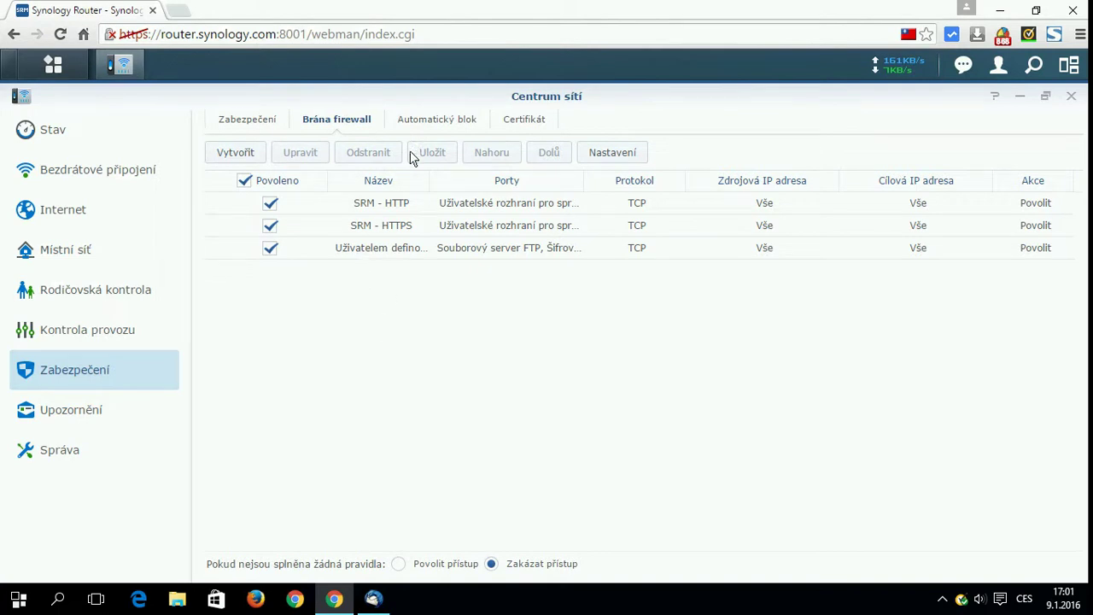
Step: Review the automatic block settings and the server certificate, including the browser's connection details for the router address
{"action": "left_click", "coordinate": [429, 122]}
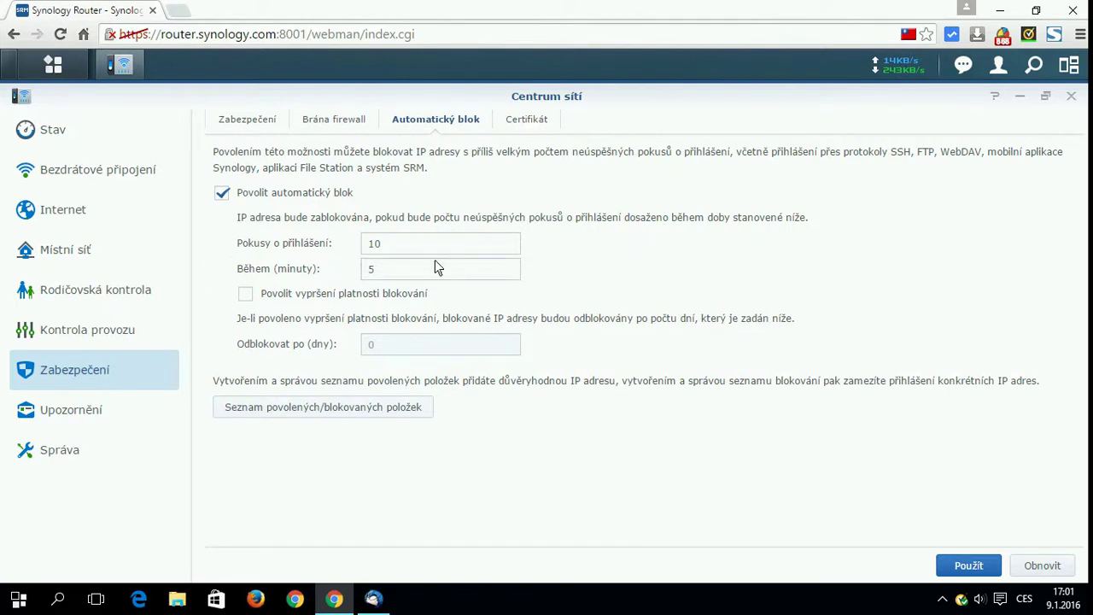
{"action": "left_click", "coordinate": [530, 117]}
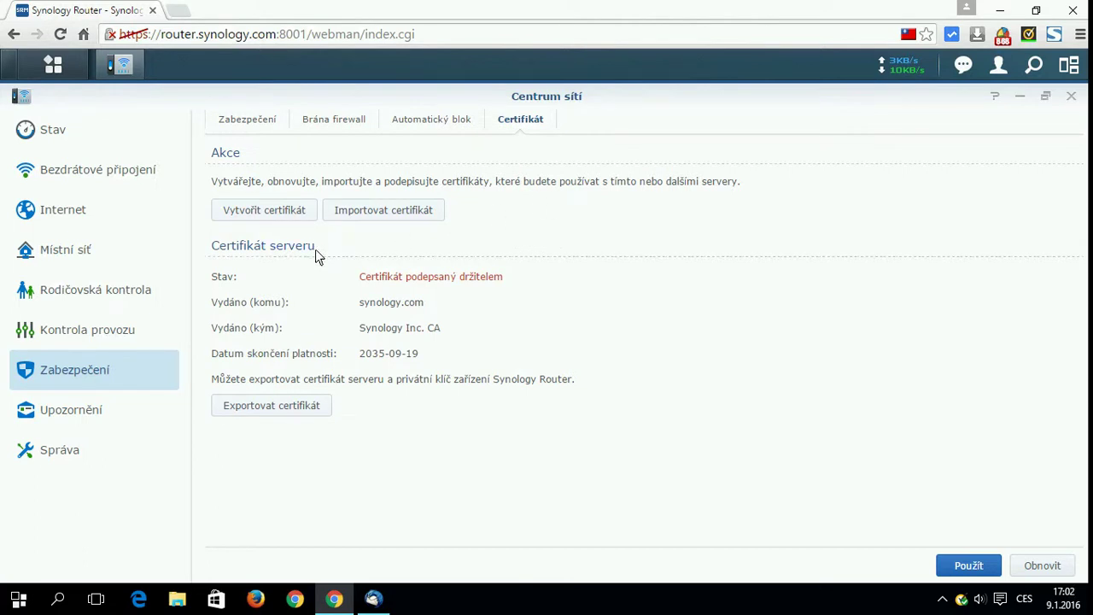
{"action": "left_click", "coordinate": [111, 35]}
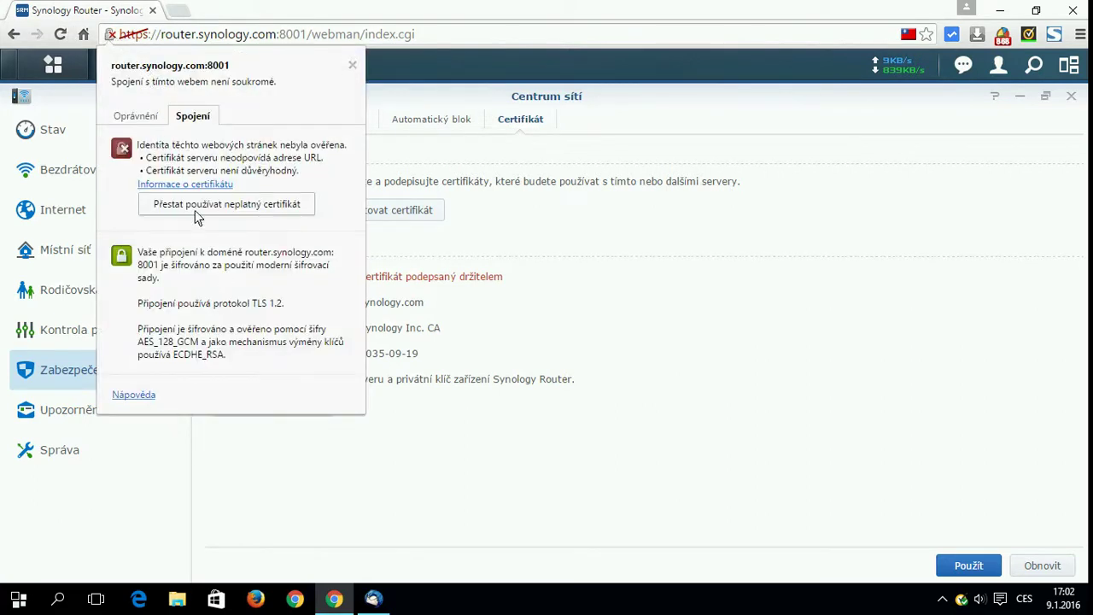
{"action": "left_click", "coordinate": [352, 67]}
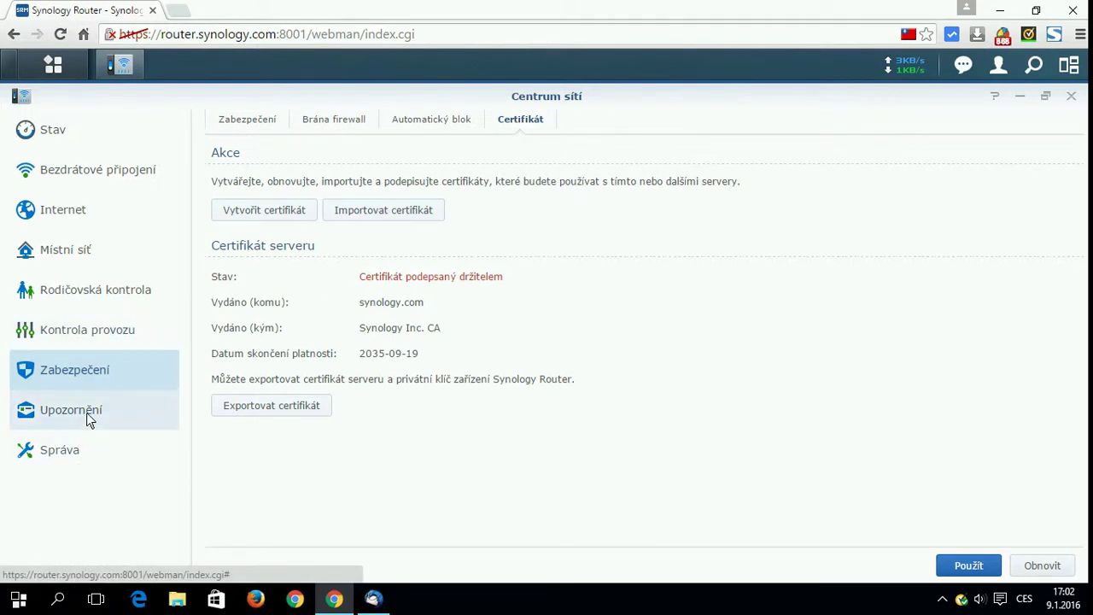
Step: Review the e-mail and SMS notification settings, temporarily enabling SMS notifications to check the service provider choices
{"action": "left_click", "coordinate": [124, 418]}
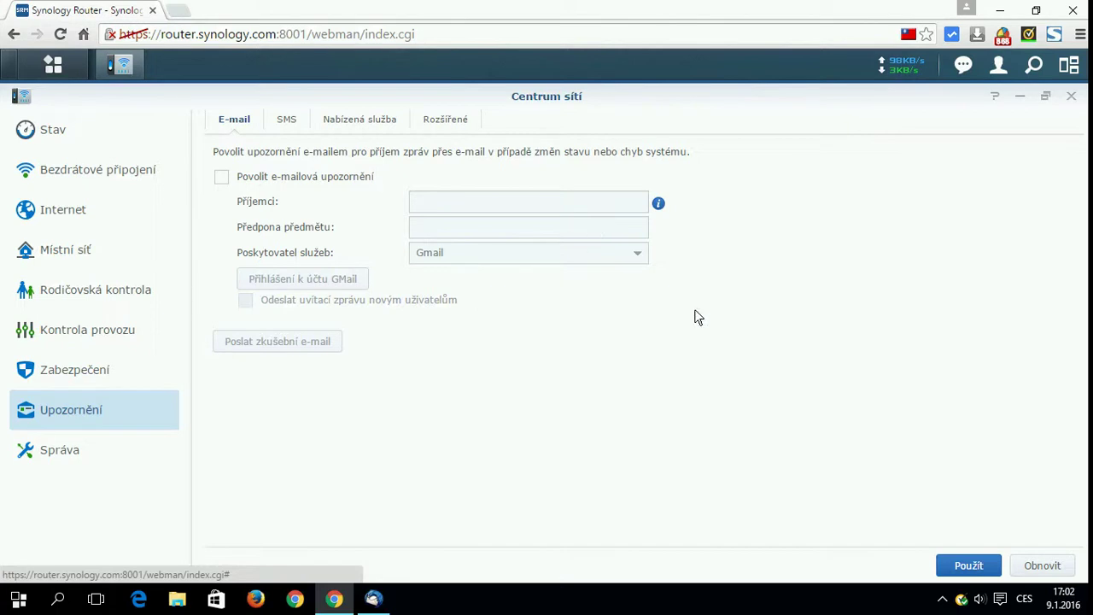
{"action": "left_click", "coordinate": [286, 122]}
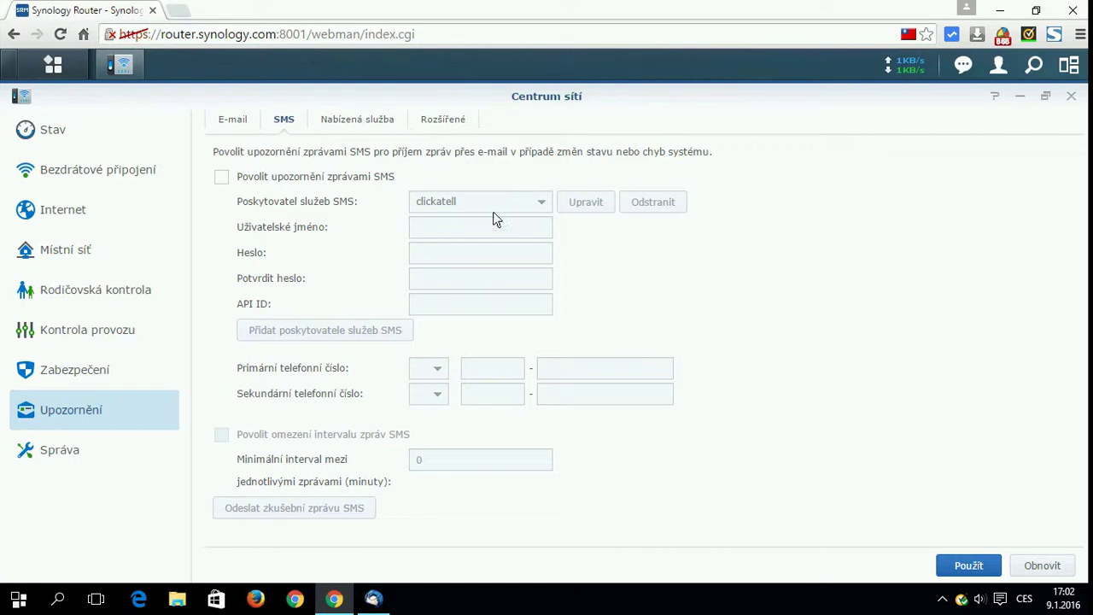
{"action": "left_click", "coordinate": [221, 176]}
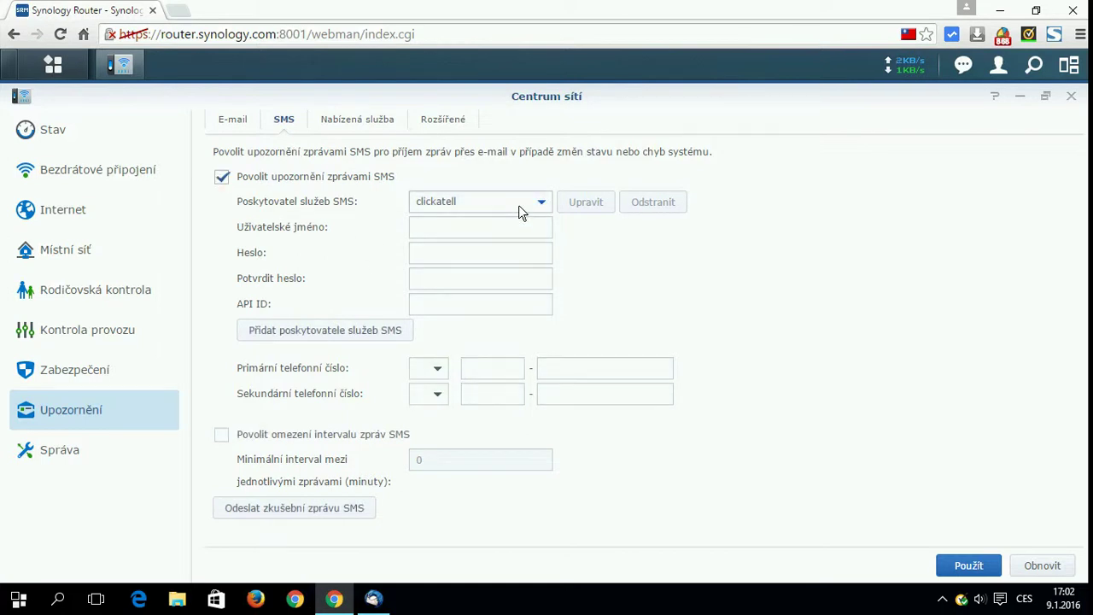
{"action": "left_click", "coordinate": [518, 205]}
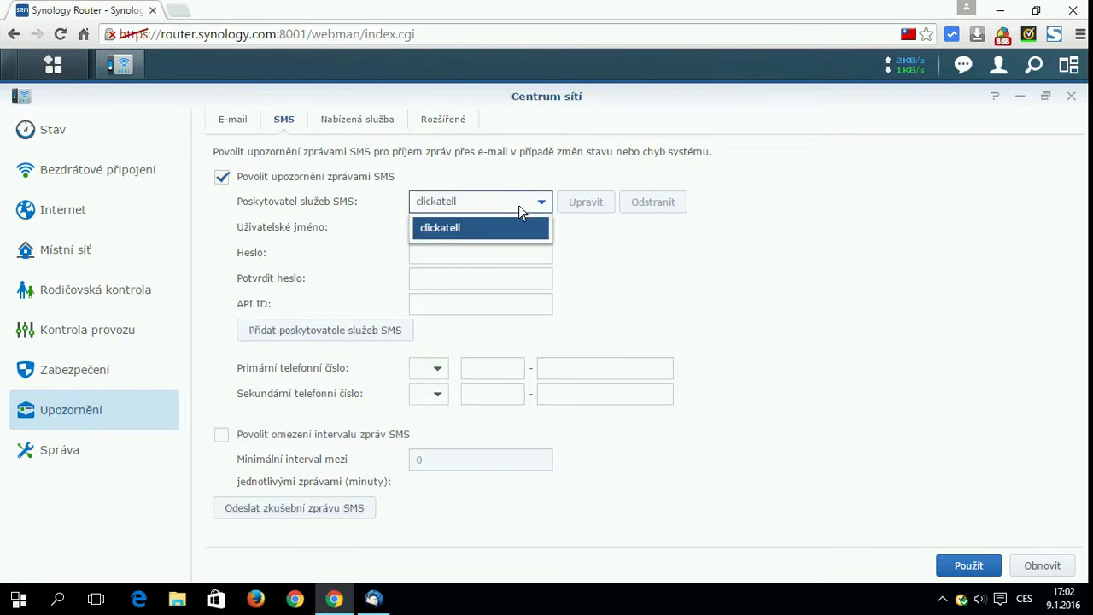
{"action": "left_click", "coordinate": [519, 205]}
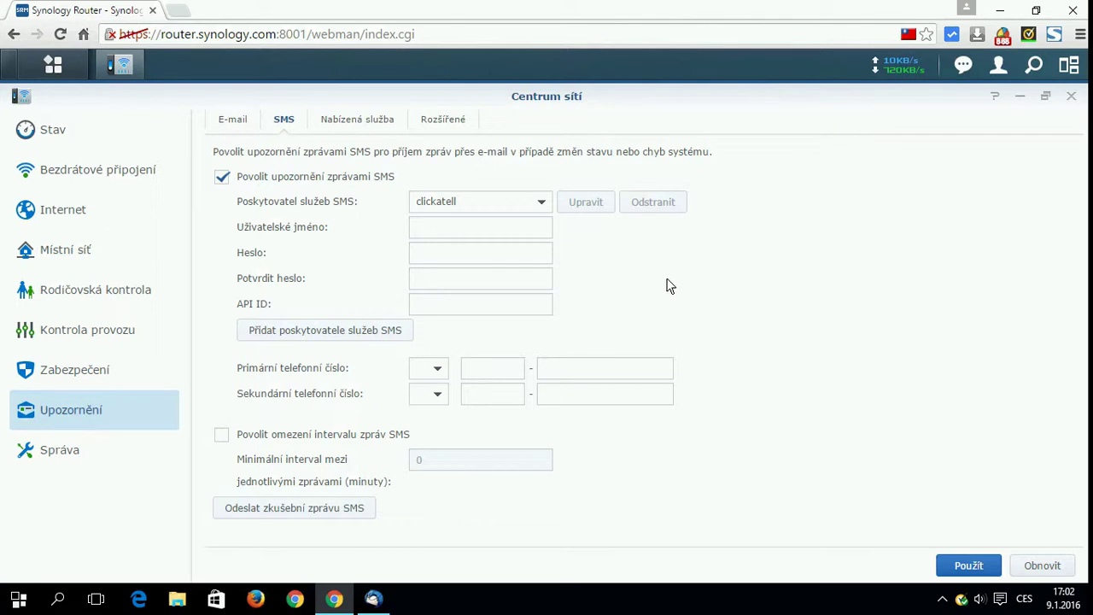
{"action": "left_click", "coordinate": [221, 177]}
{"action": "left_click", "coordinate": [222, 179]}
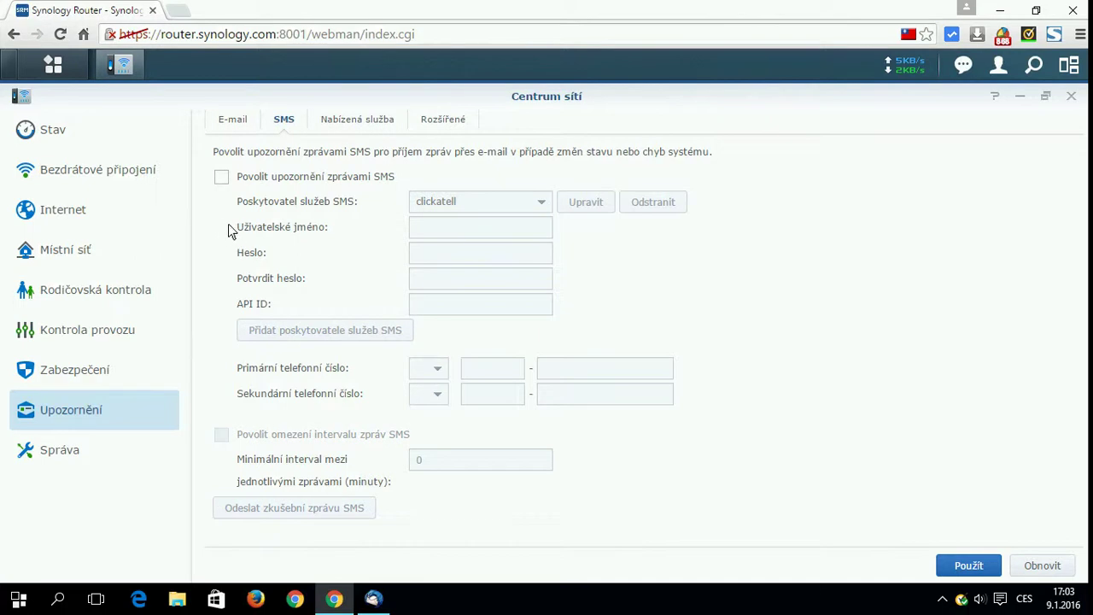
Step: Review the Nabízená služba notification settings and the full Rozšířené event list for e-mail, SMS and mobile alerts
{"action": "left_click", "coordinate": [378, 124]}
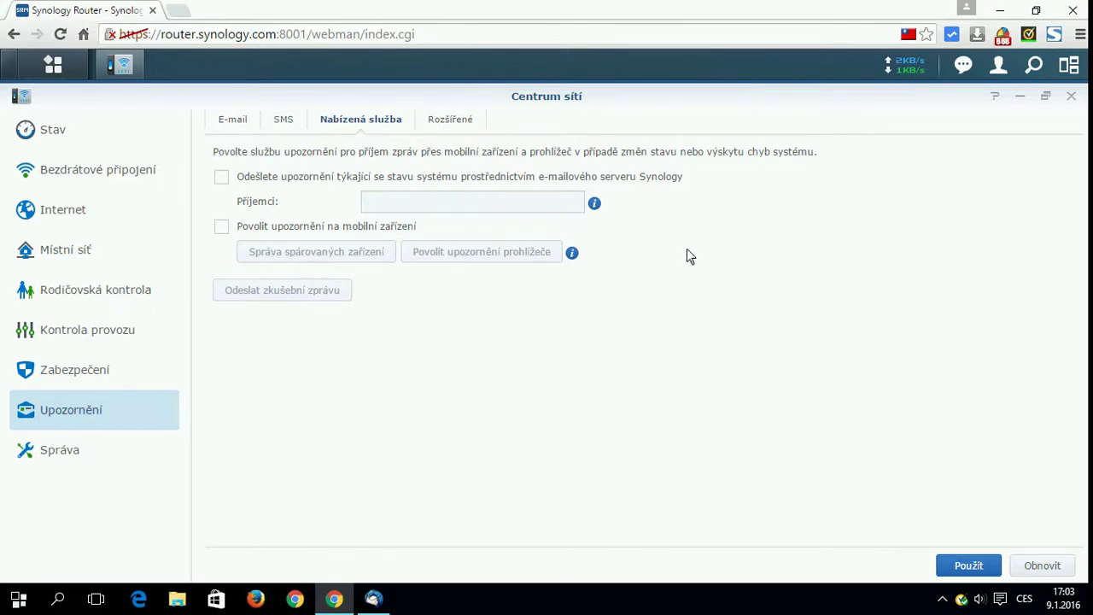
{"action": "left_click", "coordinate": [463, 119]}
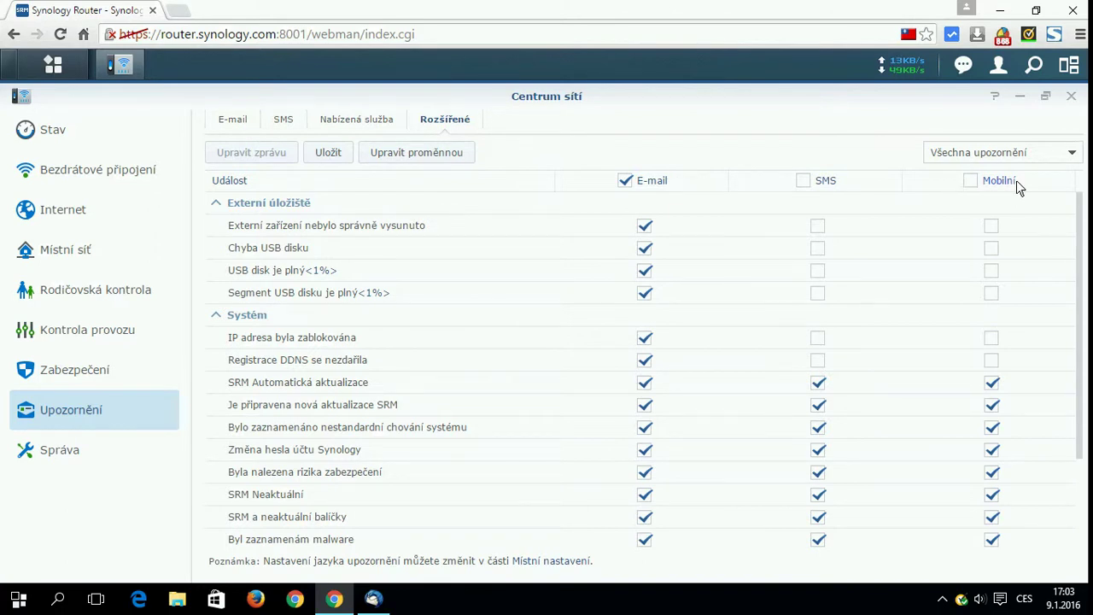
{"action": "scroll", "coordinate": [683, 209], "scroll_direction": "down", "scroll_amount": 3}
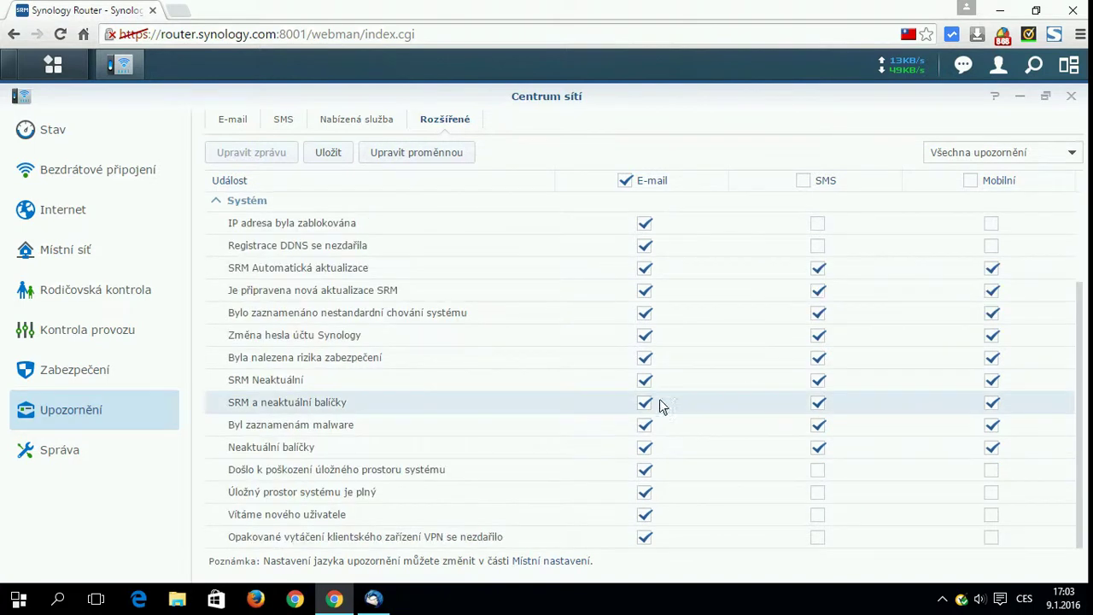
{"action": "scroll", "coordinate": [660, 391], "scroll_direction": "up", "scroll_amount": 3}
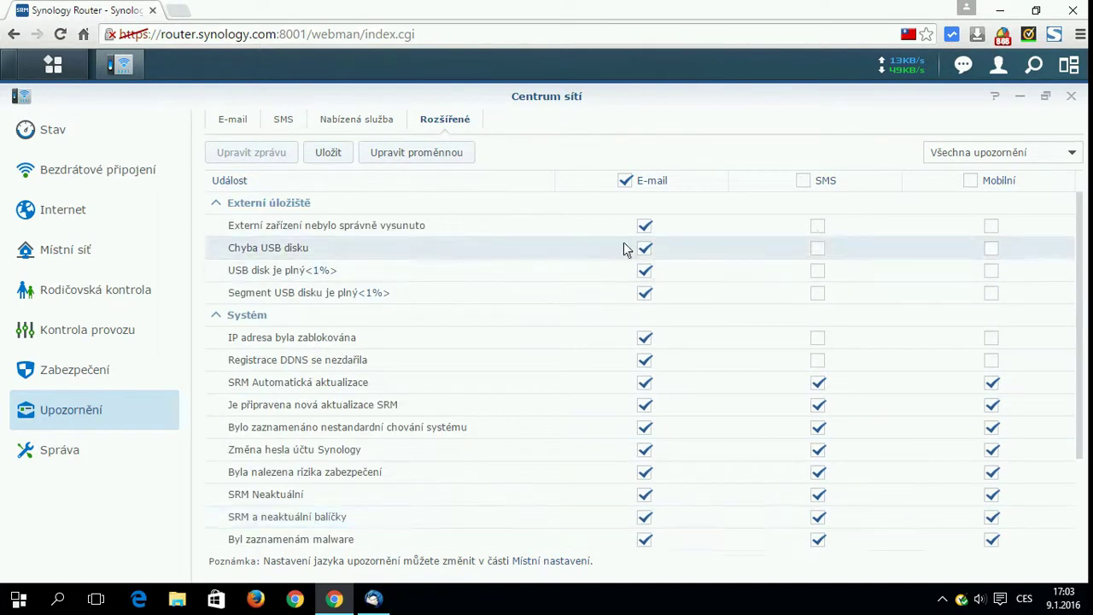
{"action": "scroll", "coordinate": [546, 265], "scroll_direction": "down", "scroll_amount": 3}
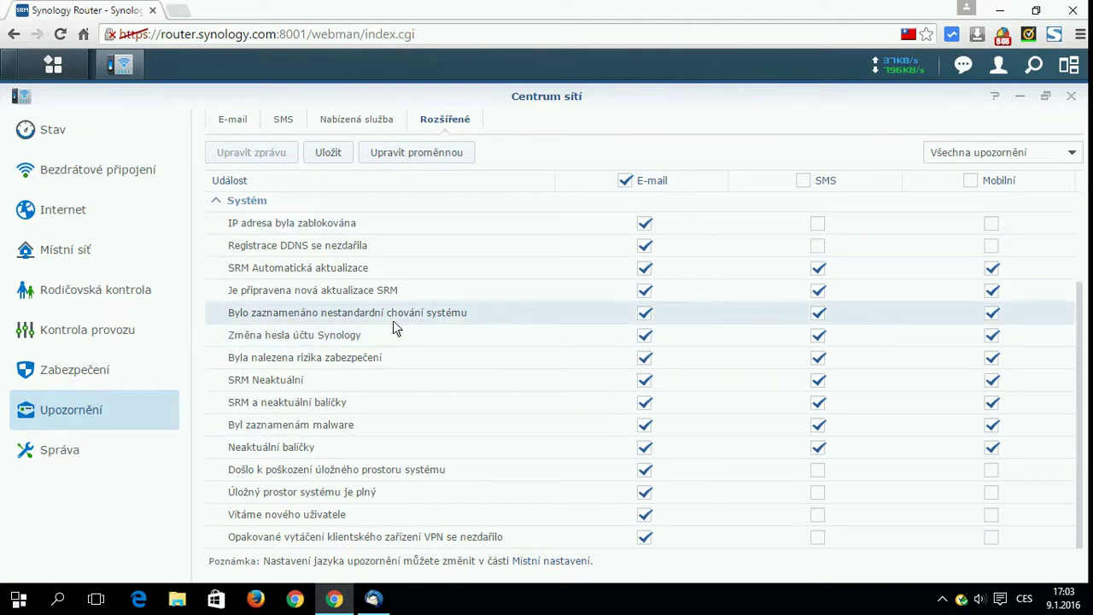
{"action": "scroll", "coordinate": [395, 325], "scroll_direction": "up", "scroll_amount": 3}
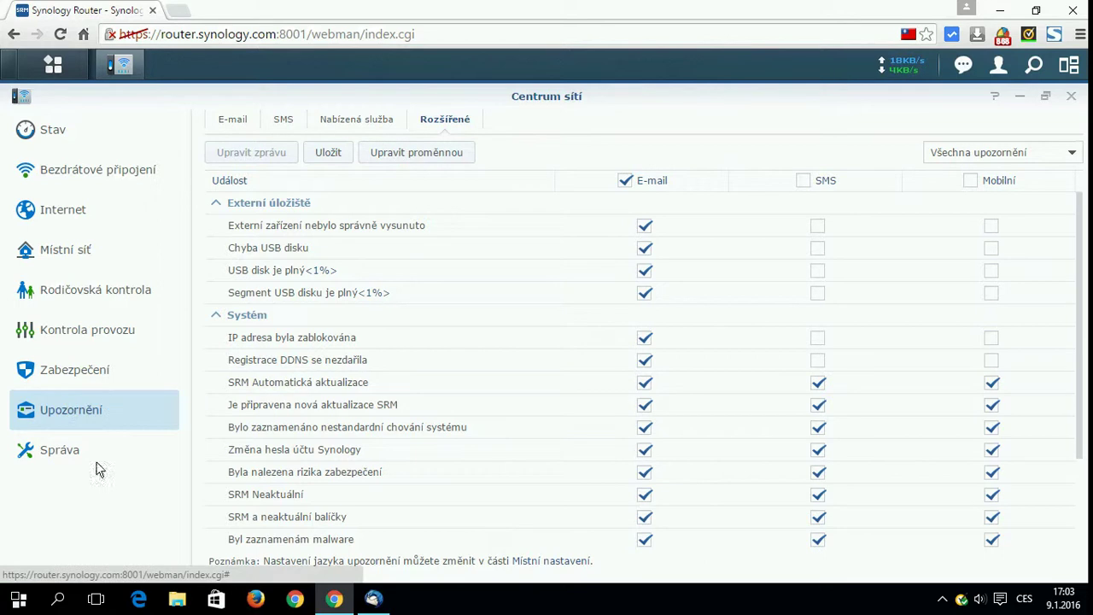
Step: Review the Správa operating modes, the update and configuration backup options, and the SRM system settings
{"action": "left_click", "coordinate": [60, 453]}
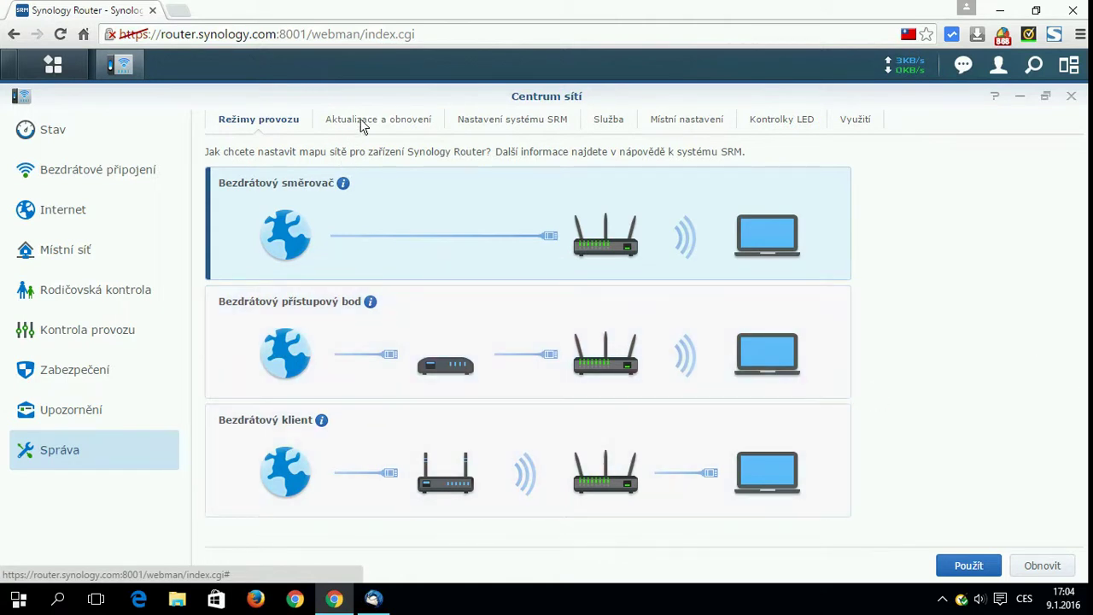
{"action": "left_click", "coordinate": [374, 116]}
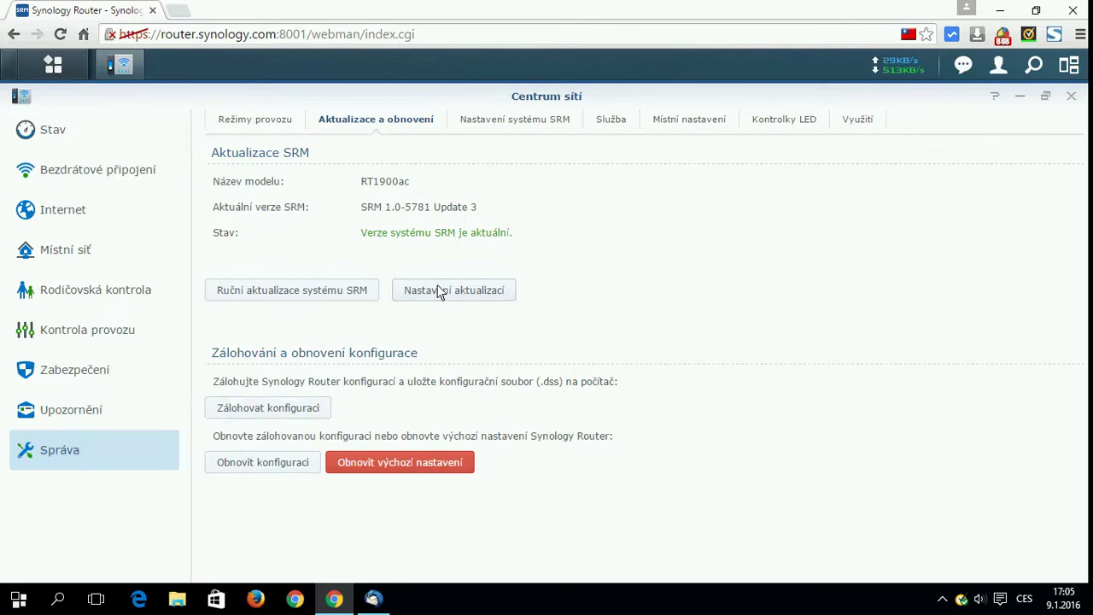
{"action": "left_click", "coordinate": [488, 127]}
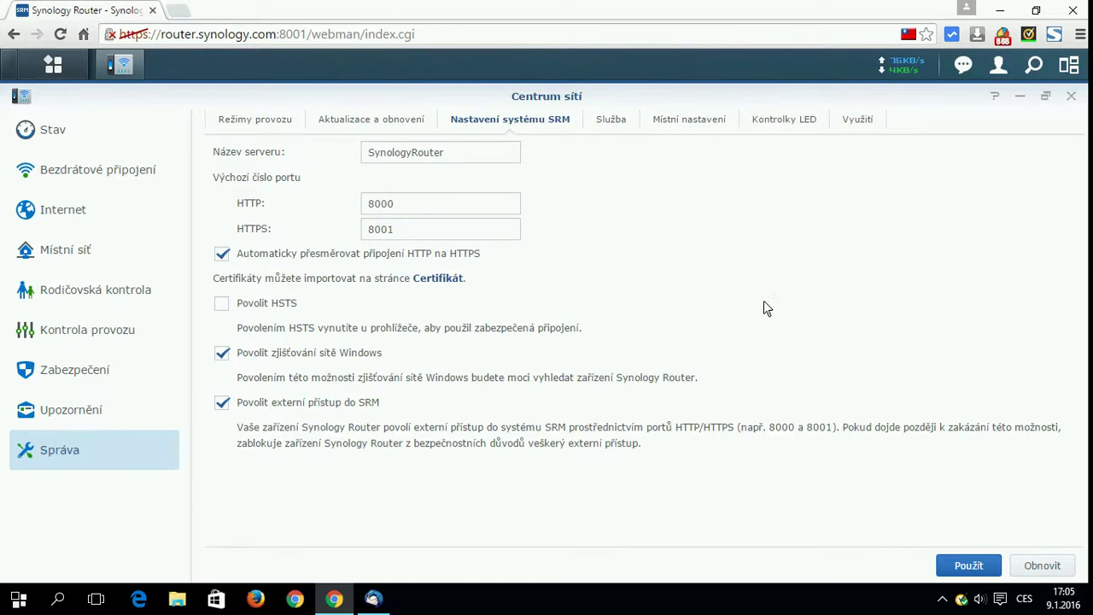
Step: Review the SSH, SNMP and NTP service options and the local time, country, language and code page settings
{"action": "left_click", "coordinate": [613, 120]}
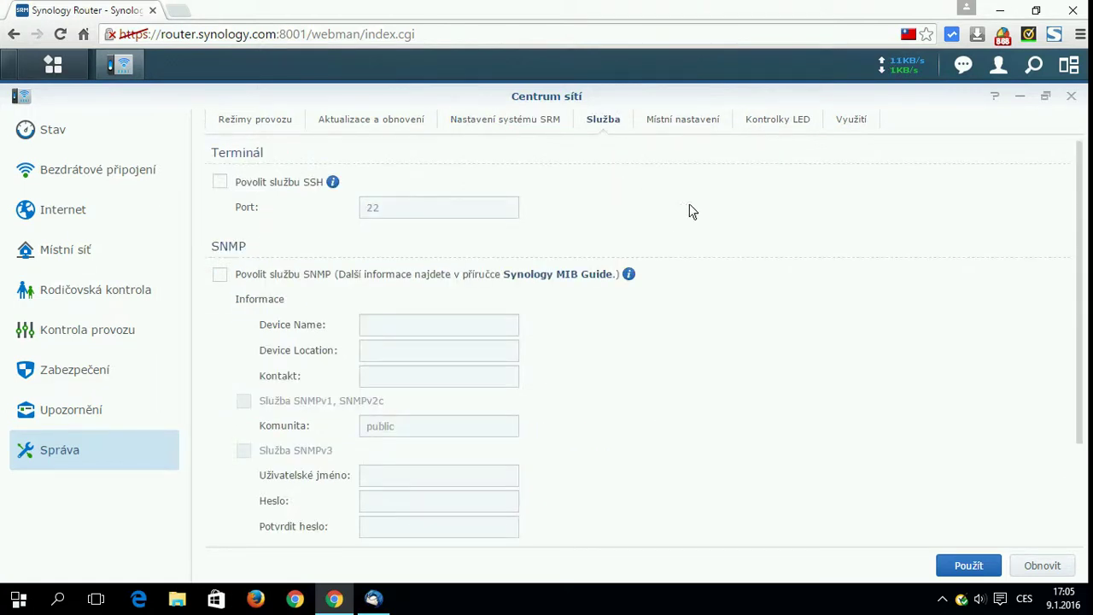
{"action": "scroll", "coordinate": [692, 211], "scroll_direction": "down", "scroll_amount": 2}
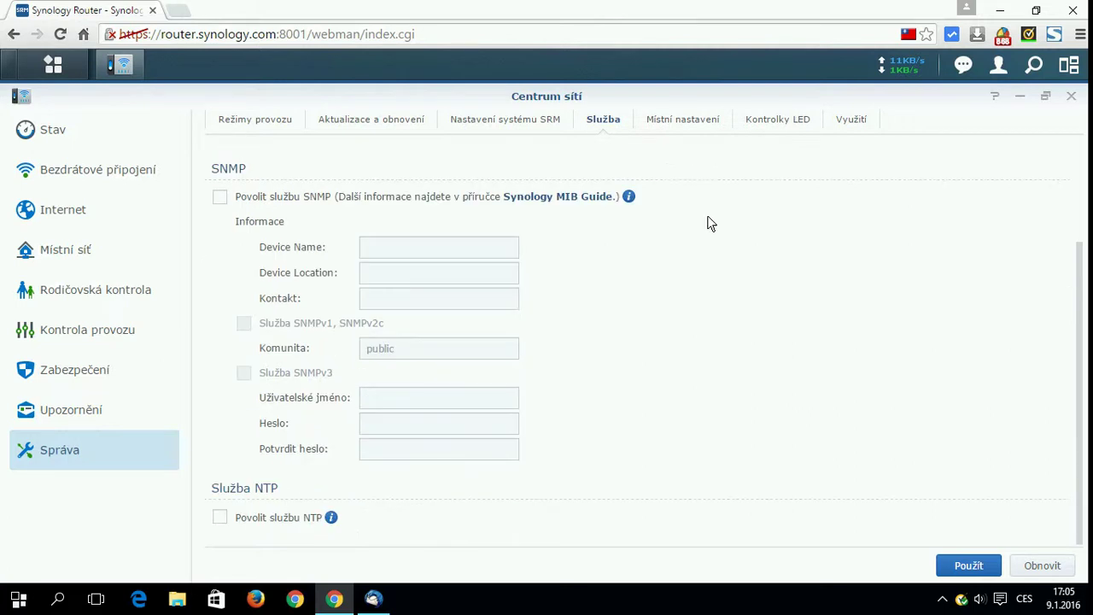
{"action": "scroll", "coordinate": [715, 224], "scroll_direction": "up", "scroll_amount": 2}
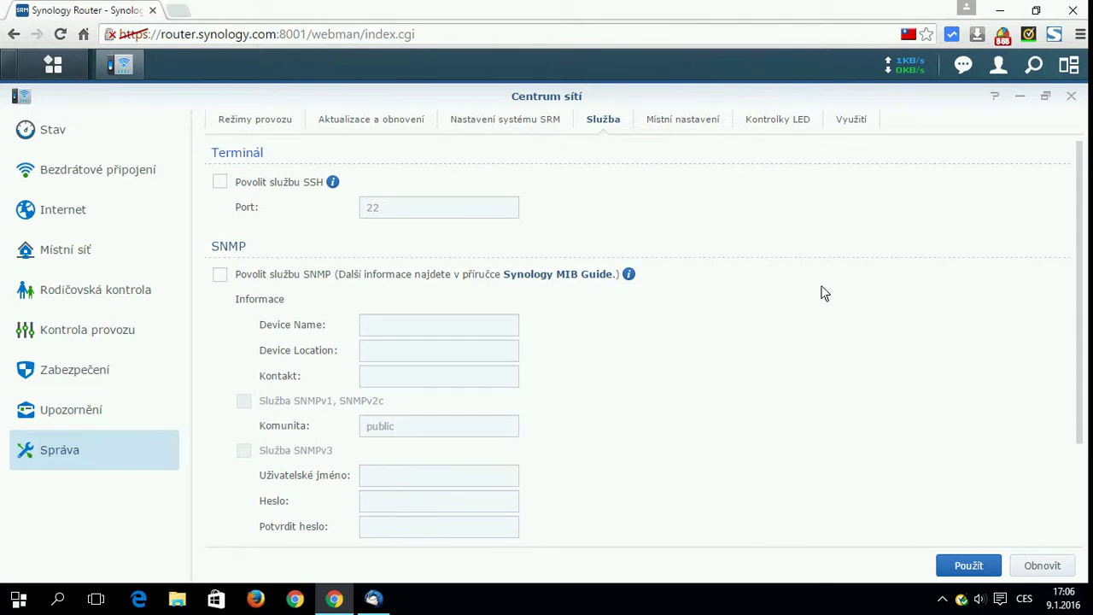
{"action": "left_click", "coordinate": [682, 120]}
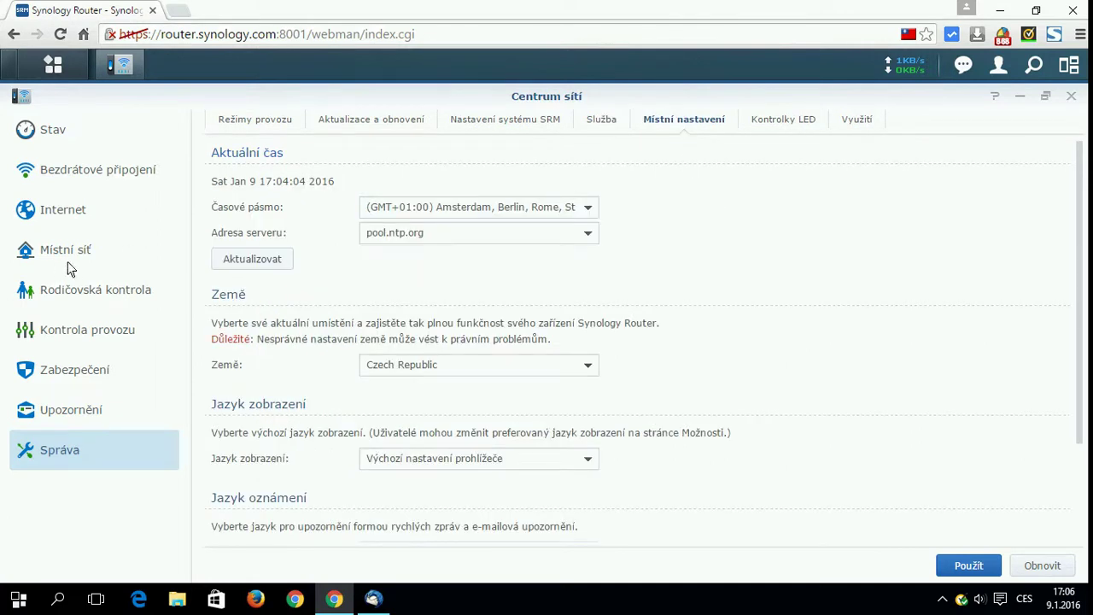
{"action": "scroll", "coordinate": [317, 222], "scroll_direction": "down", "scroll_amount": 3}
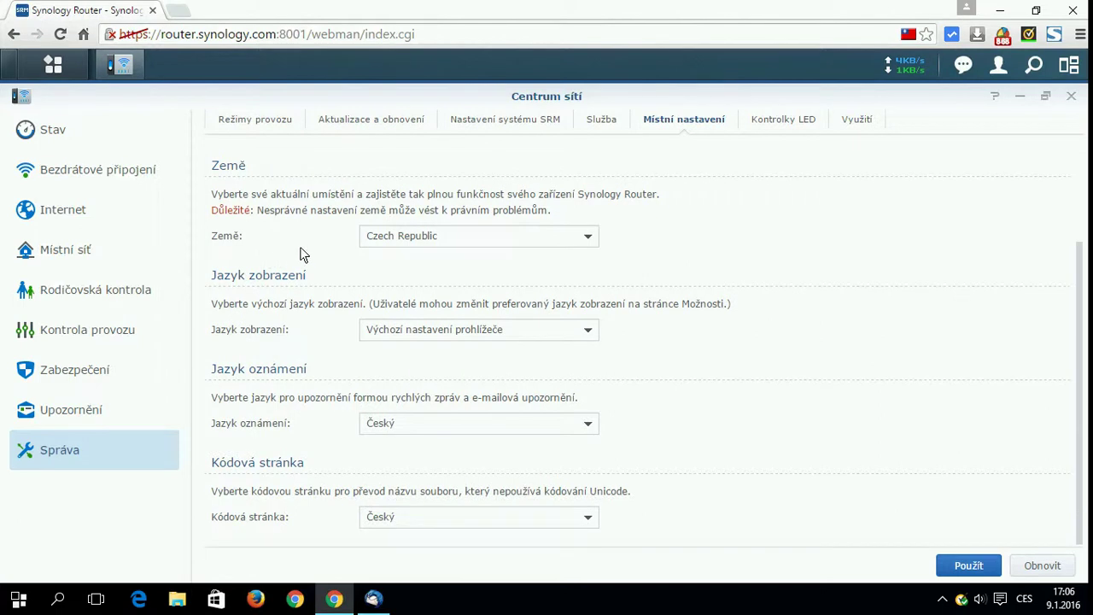
{"action": "scroll", "coordinate": [324, 281], "scroll_direction": "up", "scroll_amount": 3}
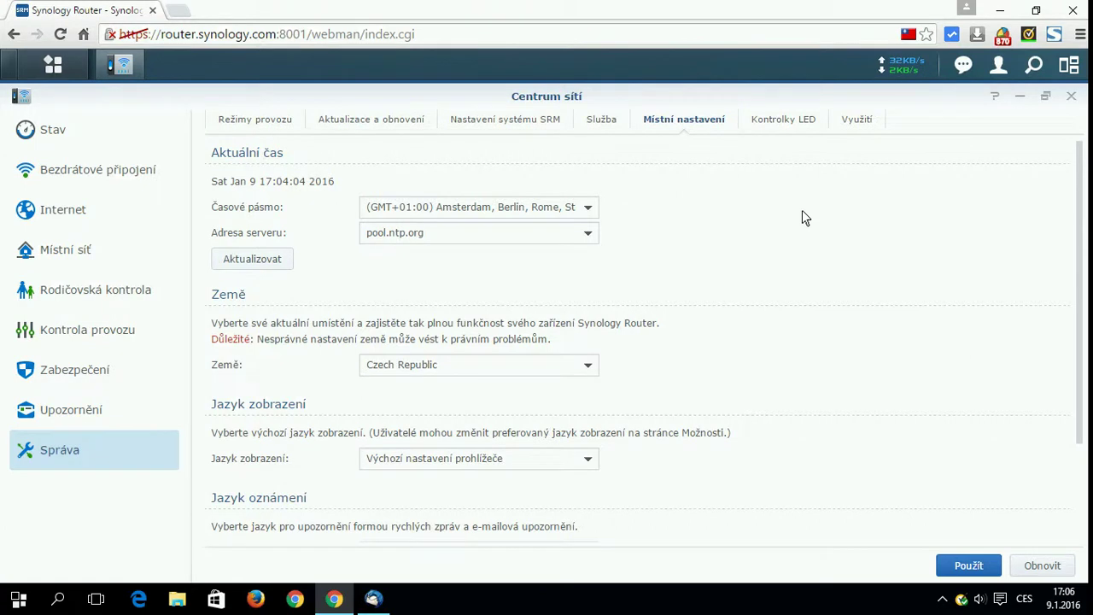
Step: Review the Kontrolky LED modes and the Využití data-sharing setting, and close Centrum sítí
{"action": "left_click", "coordinate": [773, 123]}
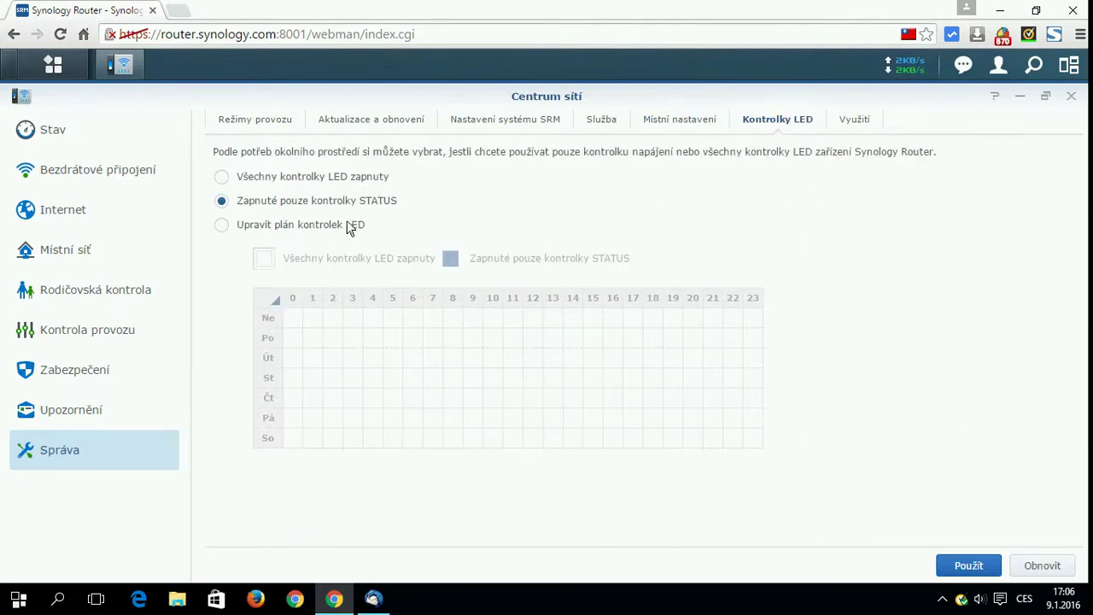
{"action": "left_click", "coordinate": [221, 200]}
{"action": "left_click", "coordinate": [855, 120]}
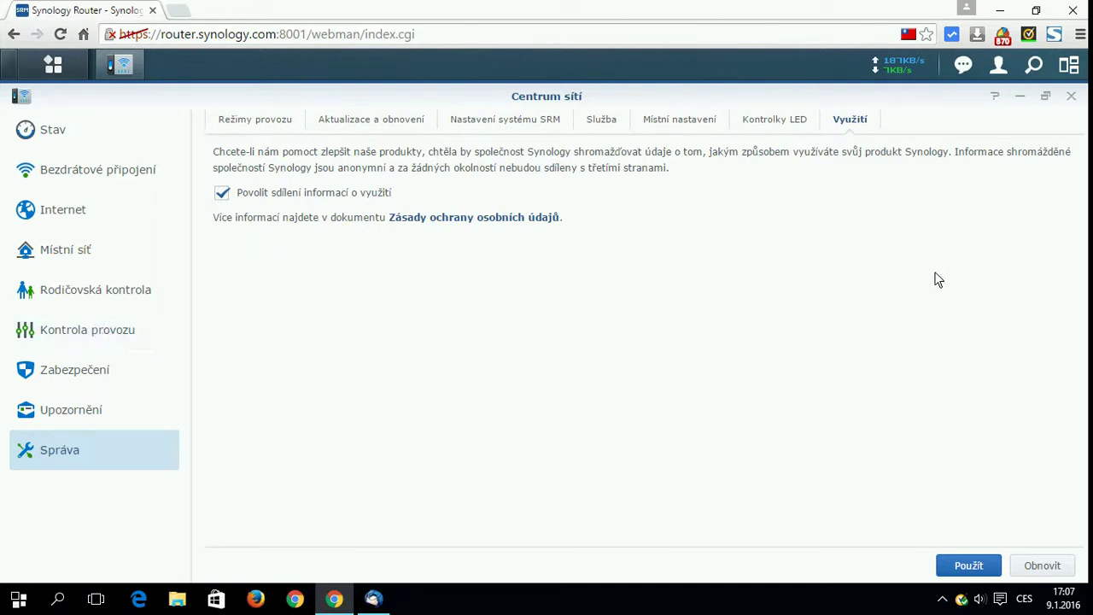
{"action": "left_click", "coordinate": [1071, 96]}
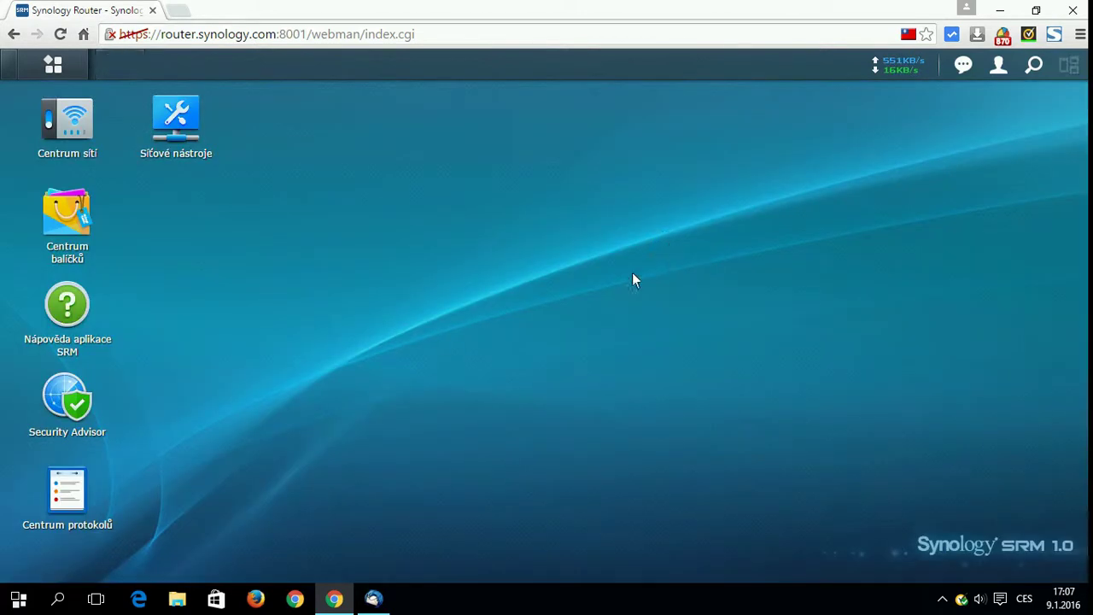
Step: Open Centrum balíčků maximized and look through all the packages available for installation
{"action": "left_click", "coordinate": [67, 233]}
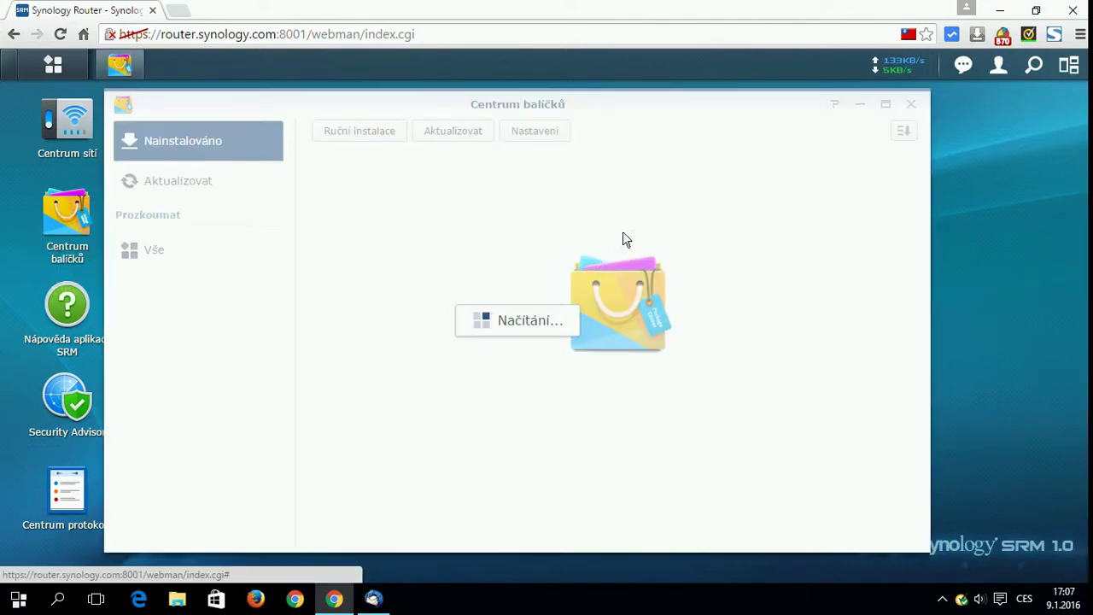
{"action": "left_click", "coordinate": [885, 104]}
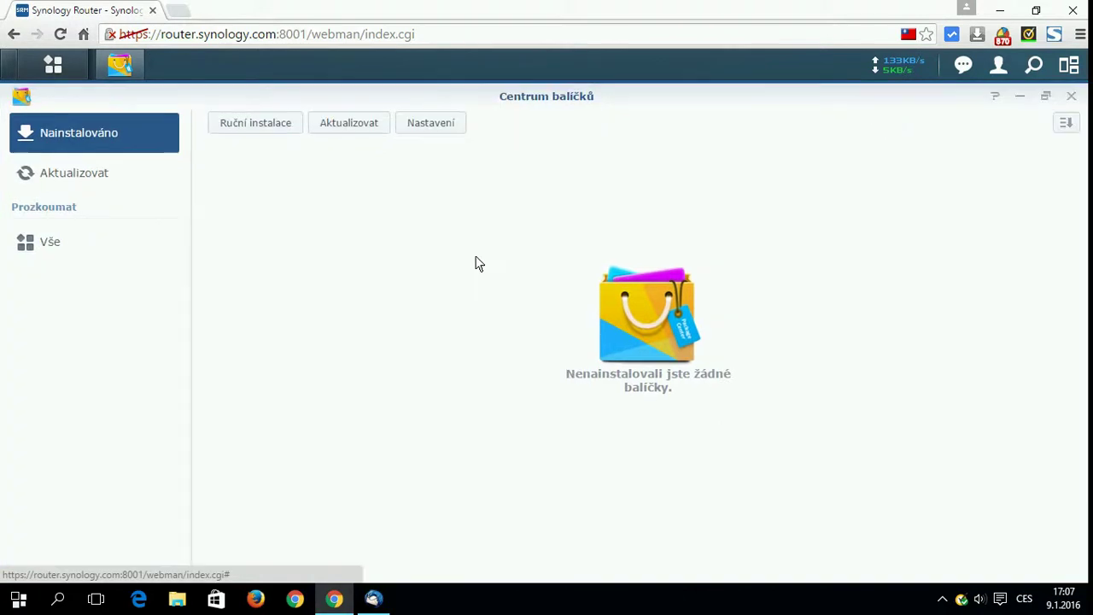
{"action": "left_click", "coordinate": [48, 245]}
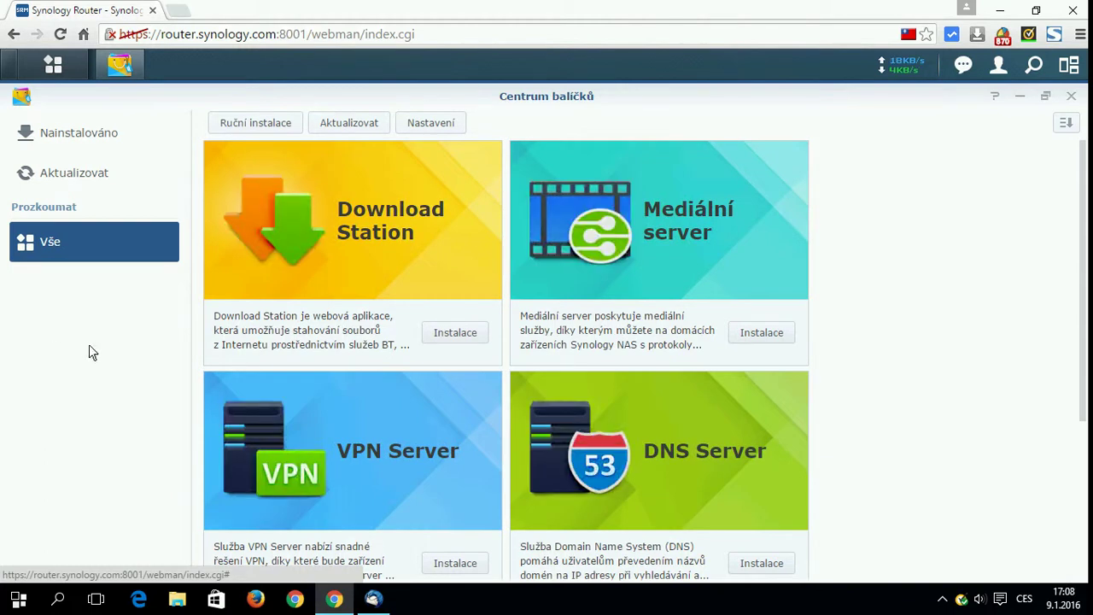
{"action": "scroll", "coordinate": [416, 363], "scroll_direction": "down", "scroll_amount": 2}
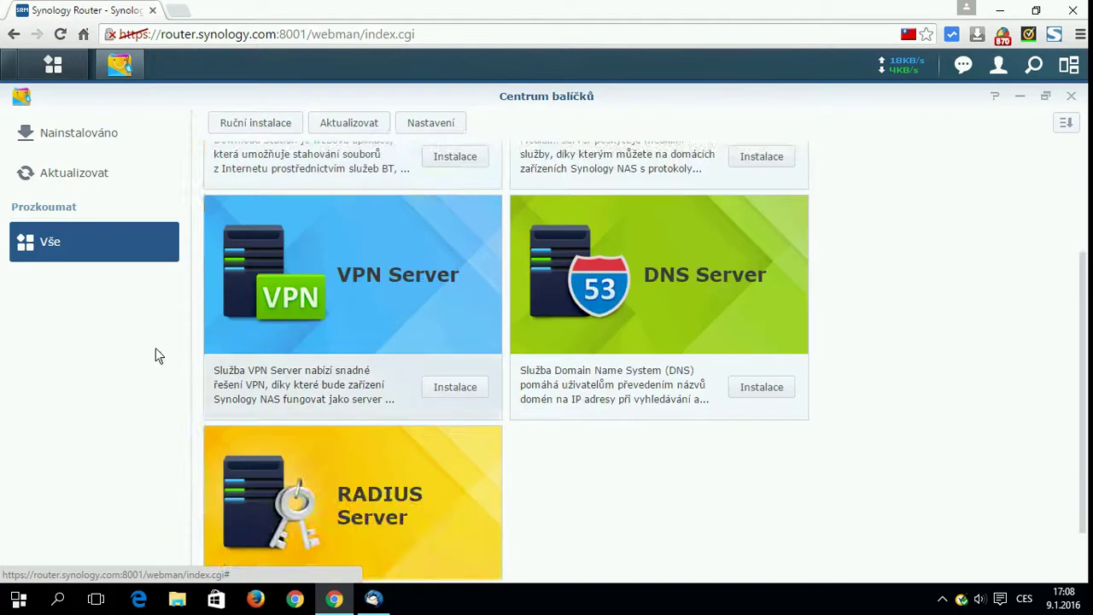
{"action": "scroll", "coordinate": [427, 438], "scroll_direction": "up", "scroll_amount": 2}
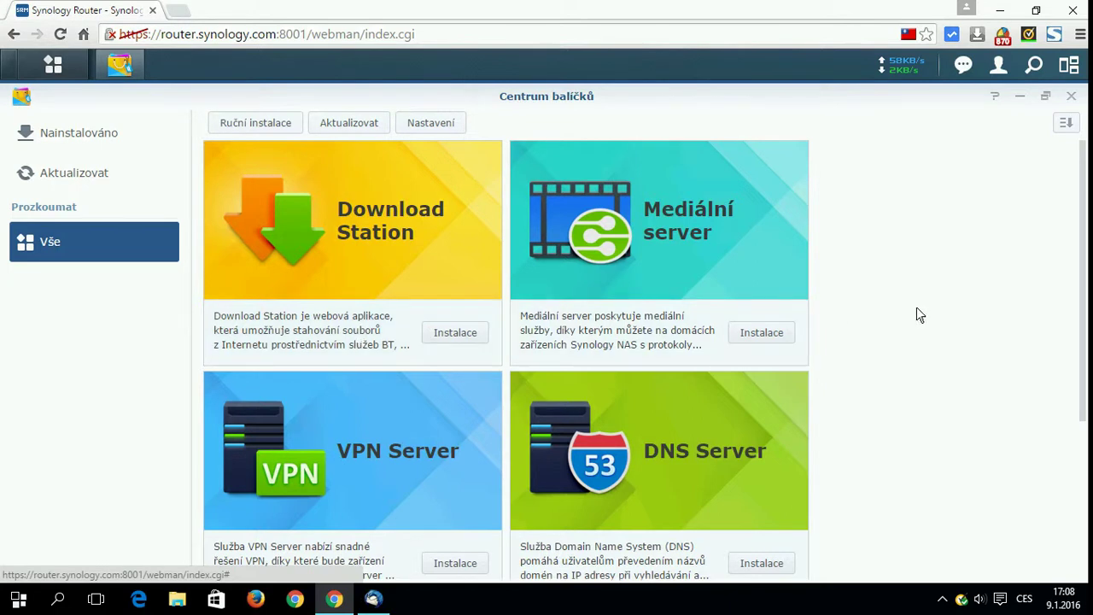
{"action": "scroll", "coordinate": [920, 315], "scroll_direction": "down", "scroll_amount": 1}
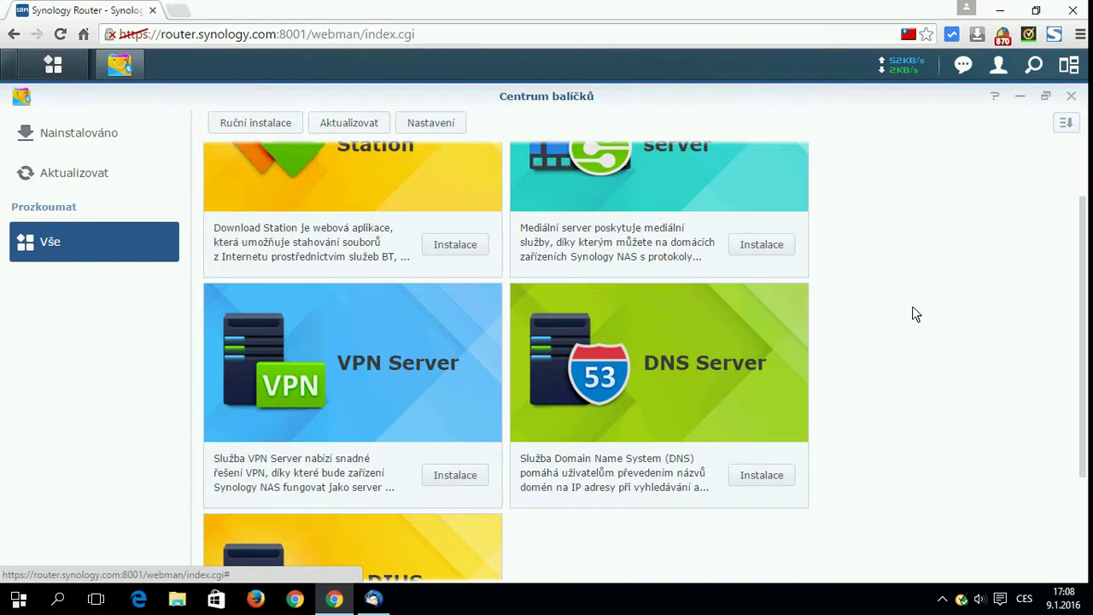
{"action": "scroll", "coordinate": [912, 314], "scroll_direction": "down", "scroll_amount": 2}
{"action": "scroll", "coordinate": [935, 314], "scroll_direction": "up", "scroll_amount": 3}
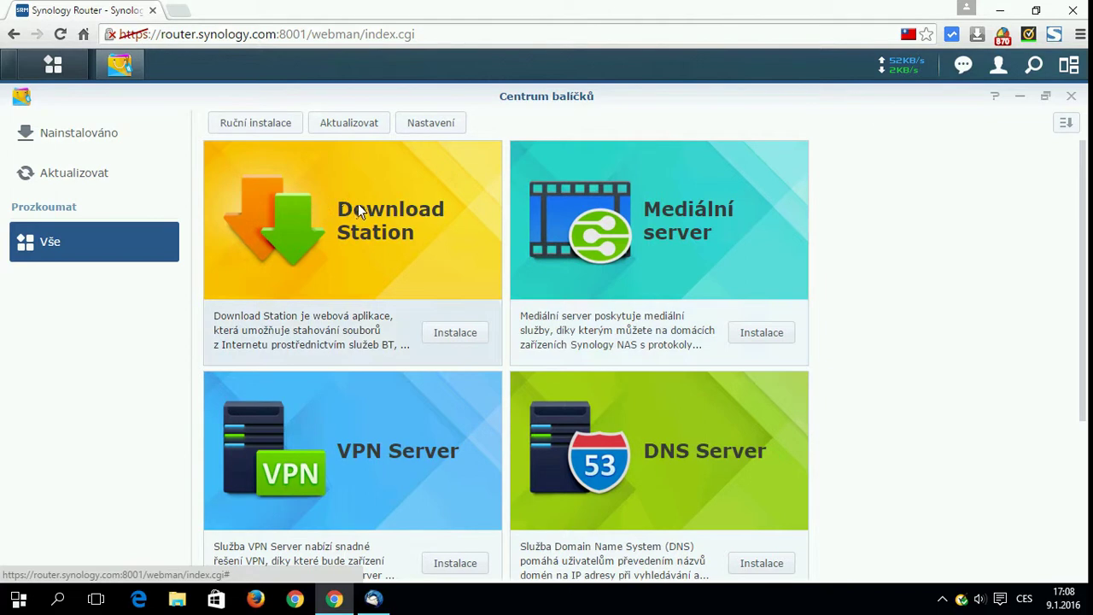
Step: Read the Download Station package details, look through the full package list again, and close Centrum balíčků
{"action": "left_click", "coordinate": [359, 207]}
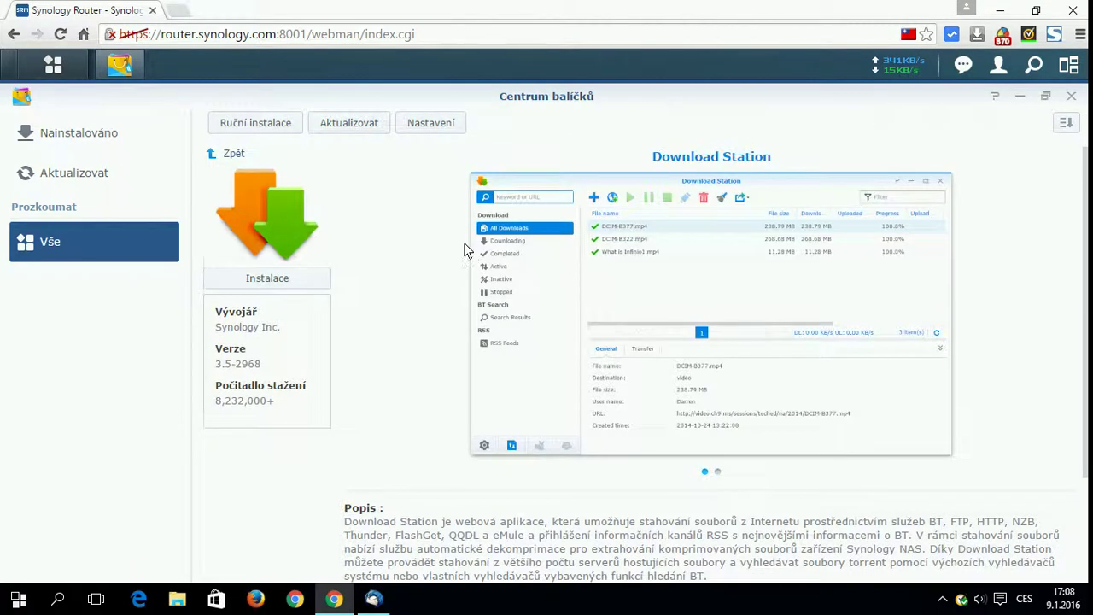
{"action": "scroll", "coordinate": [461, 243], "scroll_direction": "down", "scroll_amount": 1}
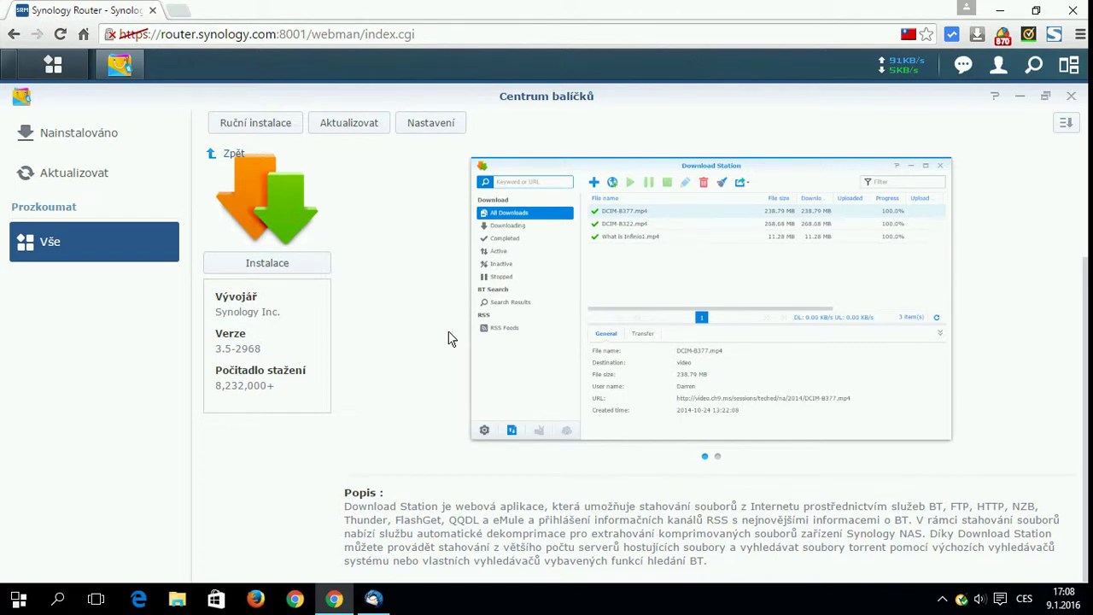
{"action": "left_click", "coordinate": [235, 154]}
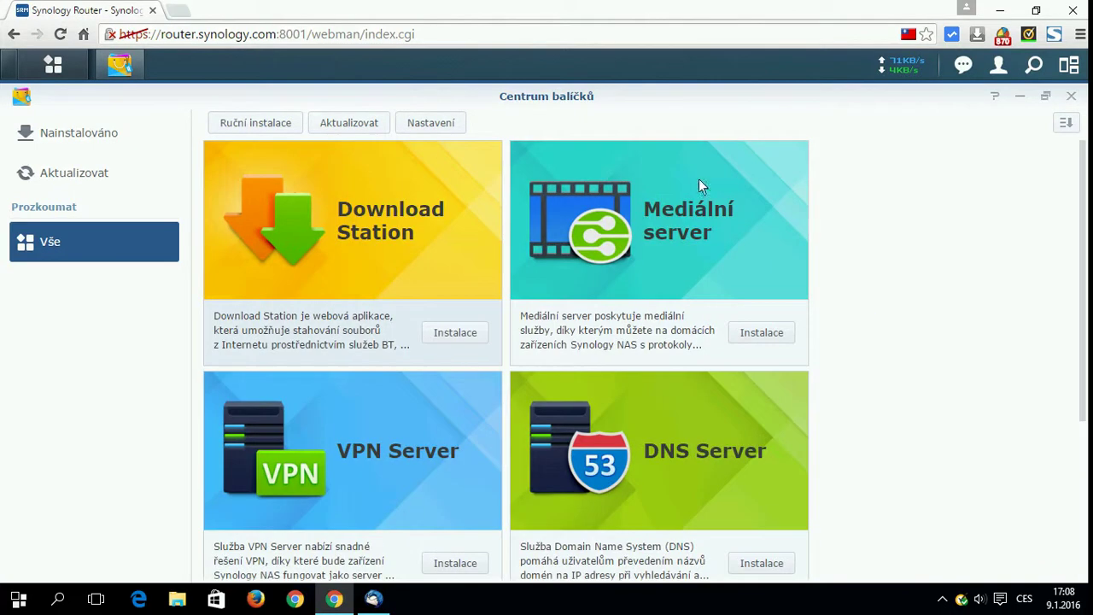
{"action": "scroll", "coordinate": [810, 316], "scroll_direction": "down", "scroll_amount": 3}
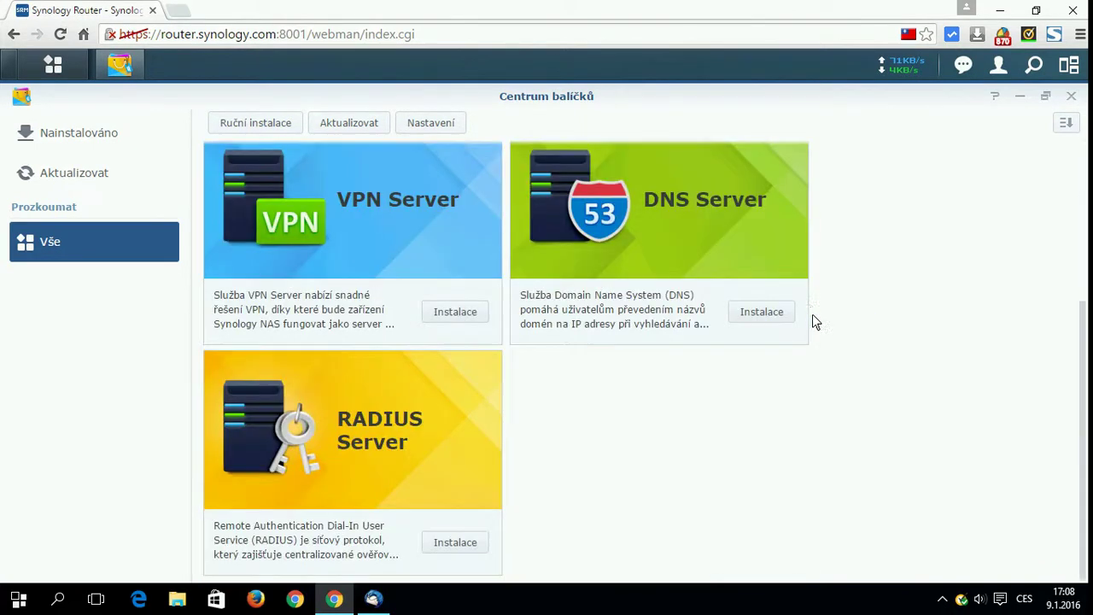
{"action": "scroll", "coordinate": [809, 316], "scroll_direction": "up", "scroll_amount": 3}
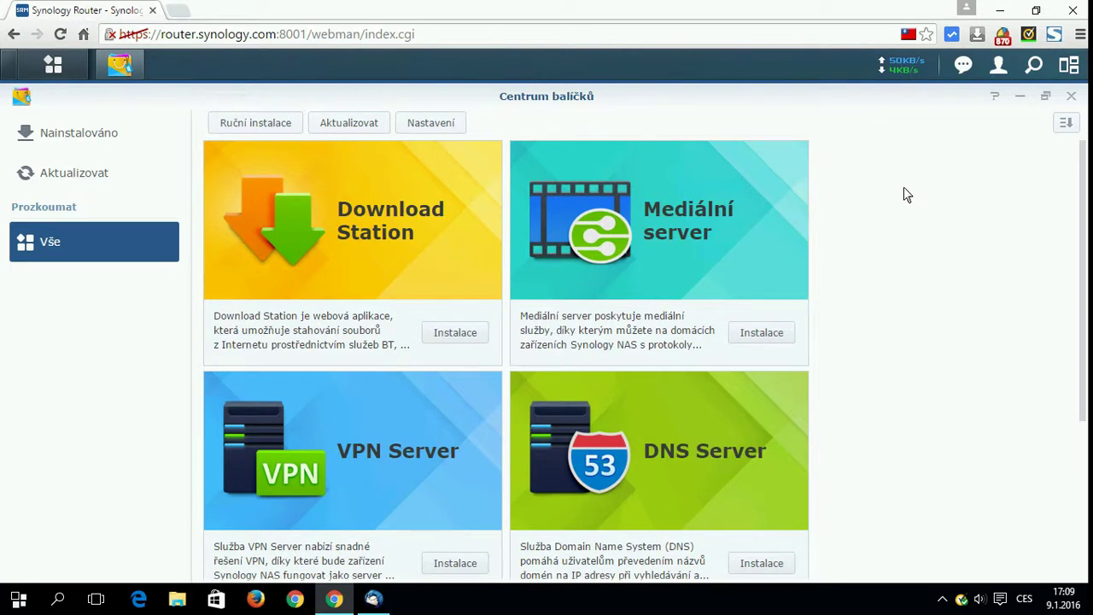
{"action": "scroll", "coordinate": [905, 193], "scroll_direction": "down", "scroll_amount": 3}
{"action": "scroll", "coordinate": [908, 194], "scroll_direction": "up", "scroll_amount": 3}
{"action": "left_click", "coordinate": [1072, 98]}
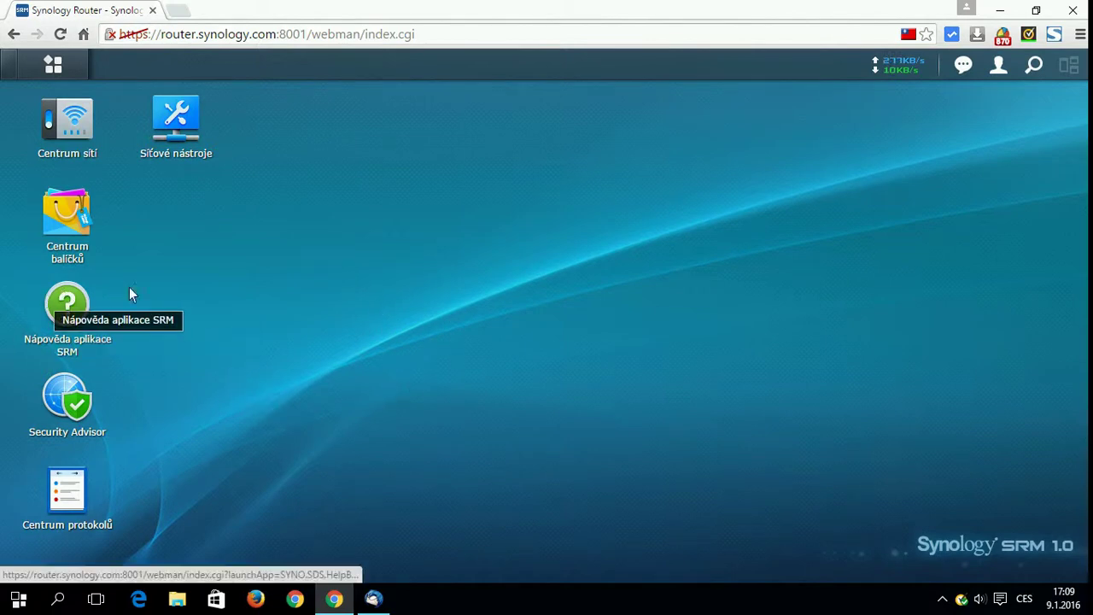
Step: Open Nápověda aplikace SRM, browse its topic contents and the Procházení pracovní plochy article, and close the help
{"action": "left_click", "coordinate": [66, 301]}
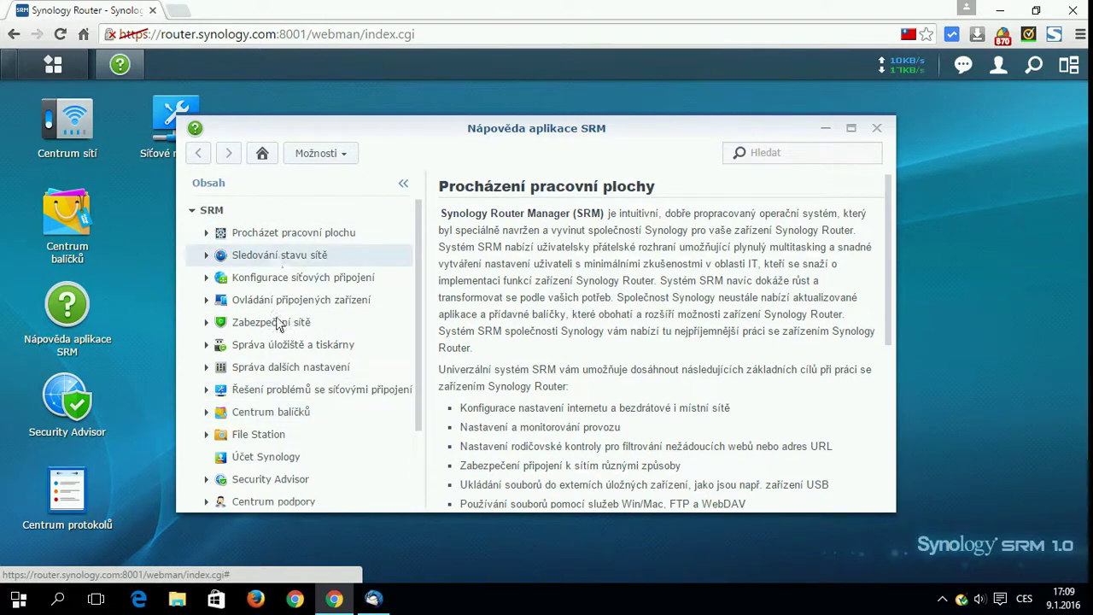
{"action": "scroll", "coordinate": [299, 318], "scroll_direction": "down", "scroll_amount": 1}
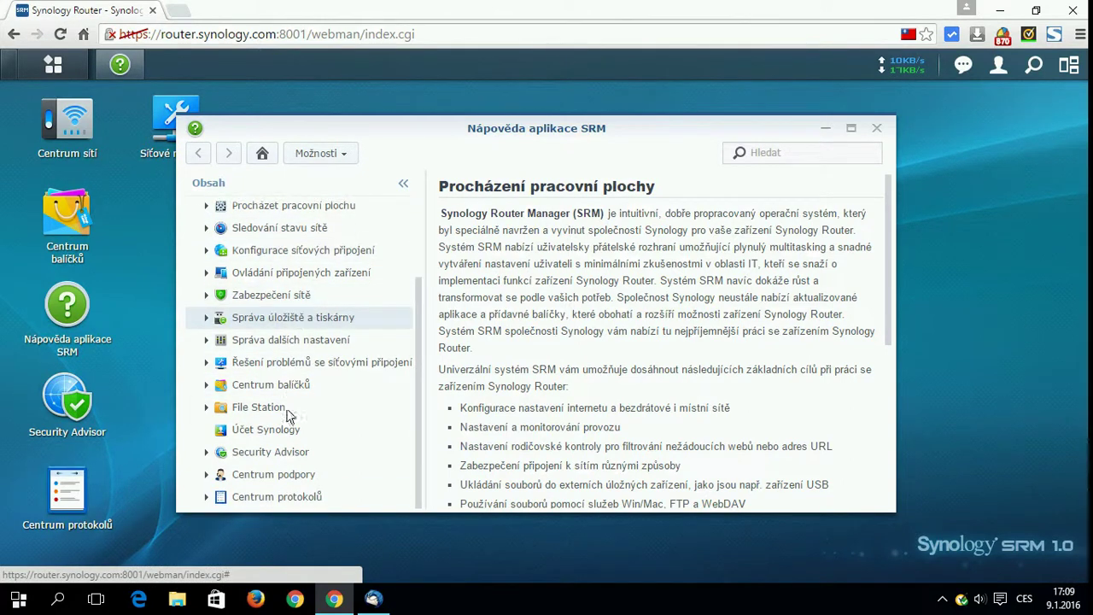
{"action": "scroll", "coordinate": [617, 267], "scroll_direction": "down", "scroll_amount": 3}
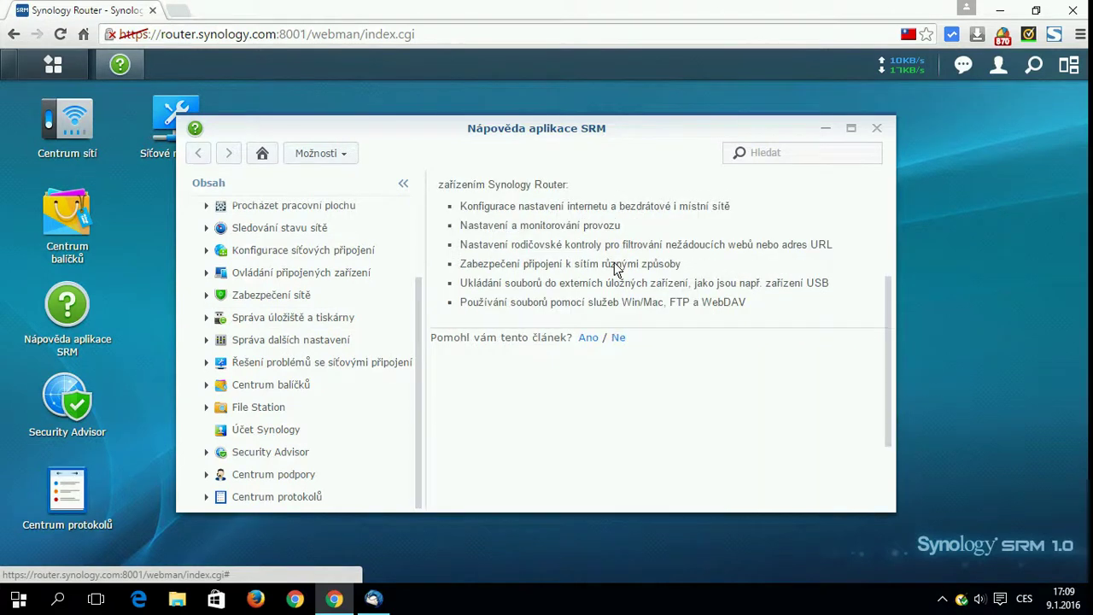
{"action": "scroll", "coordinate": [698, 396], "scroll_direction": "up", "scroll_amount": 3}
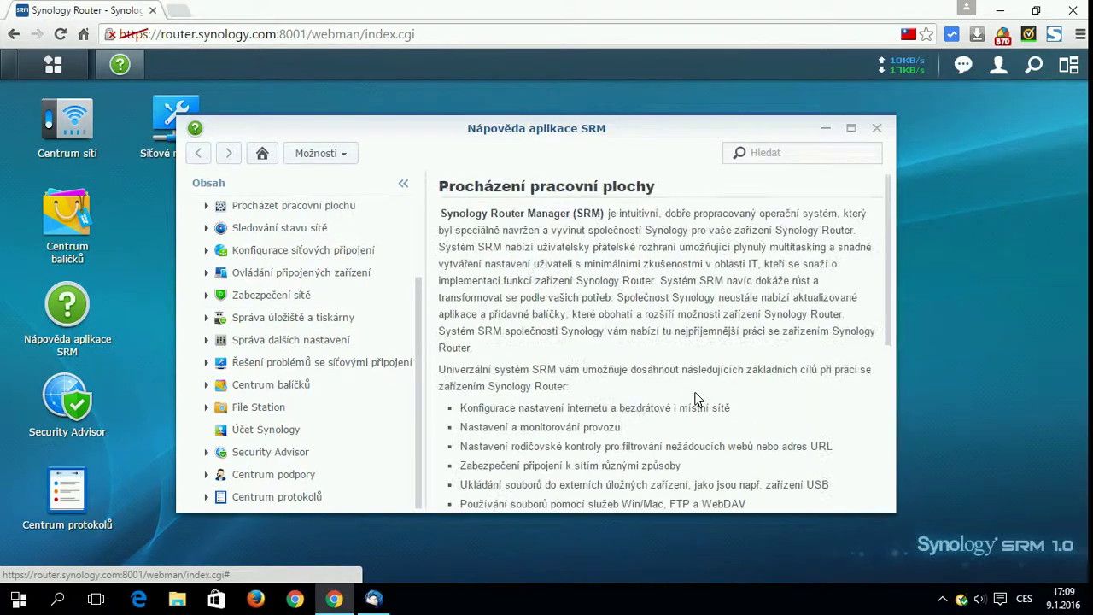
{"action": "left_click", "coordinate": [877, 130]}
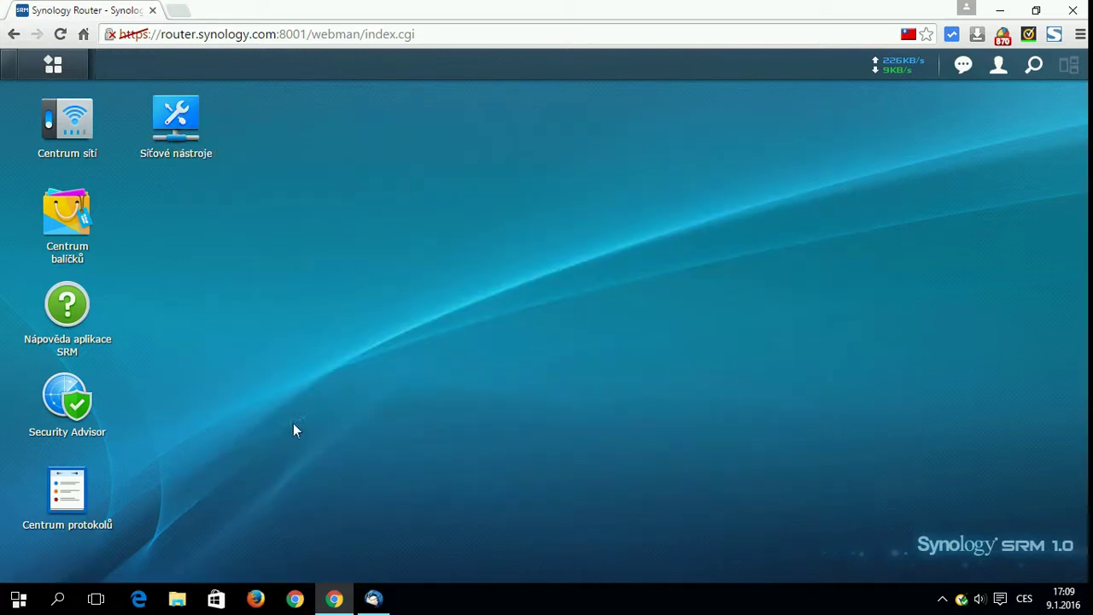
Step: Open Security Advisor, review its security overview in a maximized window, and close it
{"action": "left_click", "coordinate": [79, 430]}
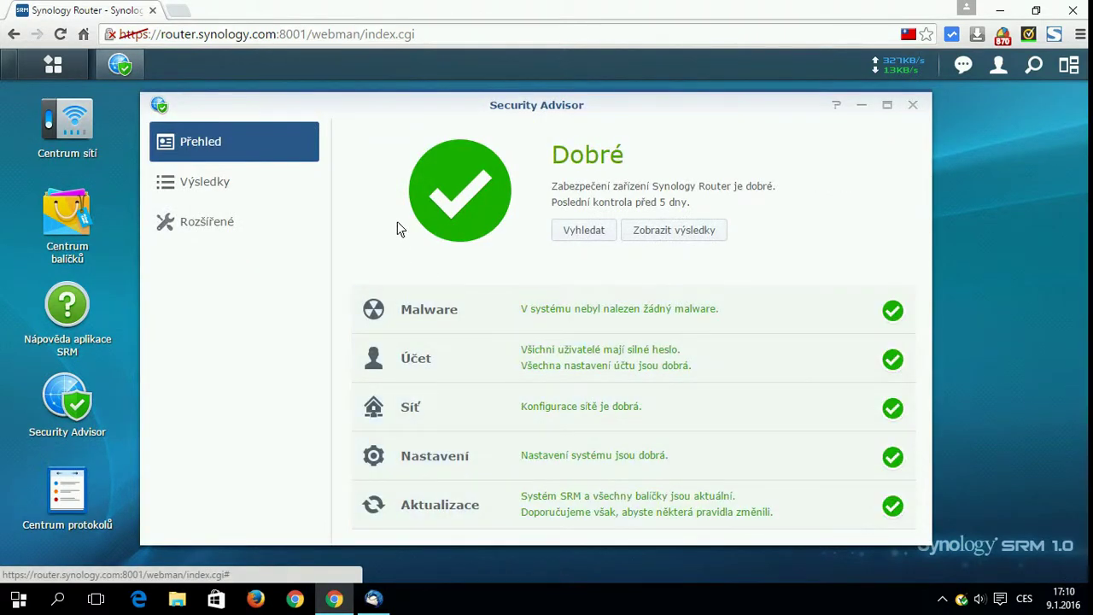
{"action": "left_click", "coordinate": [887, 104]}
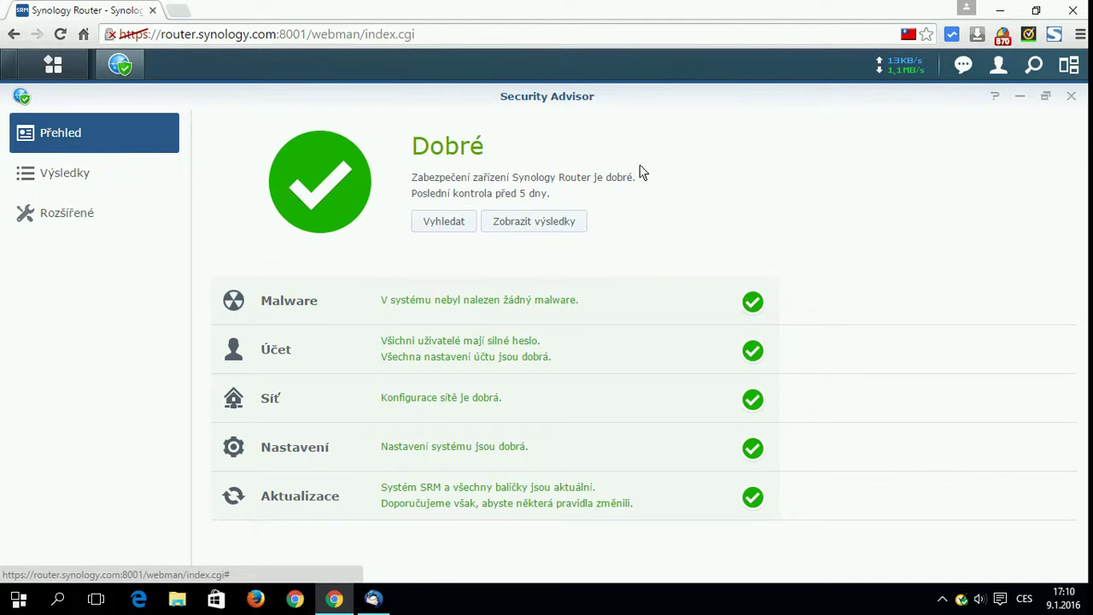
{"action": "left_click", "coordinate": [1073, 98]}
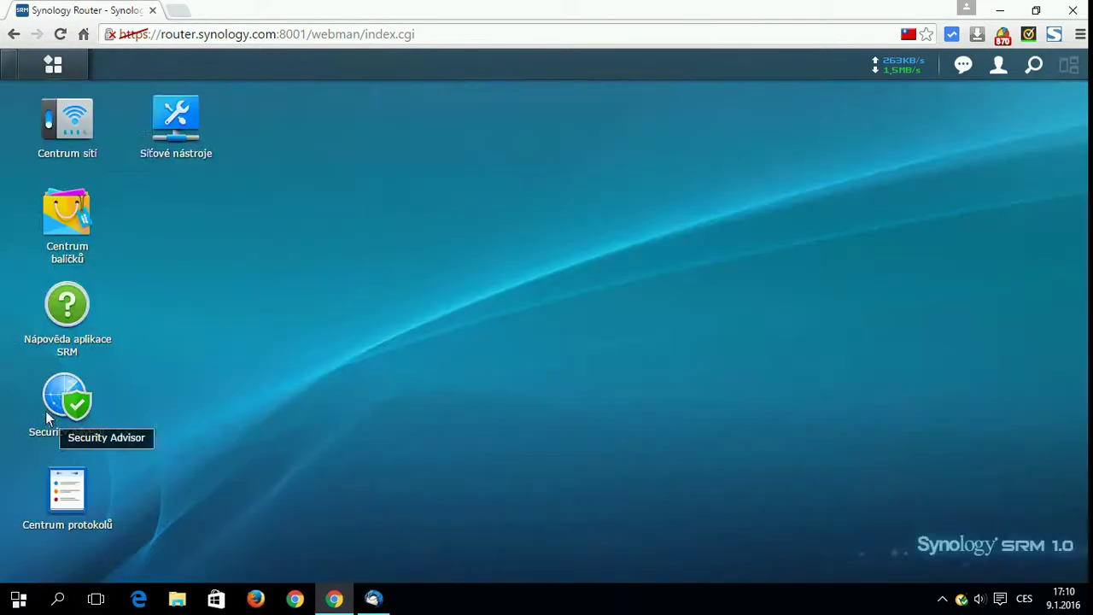
Step: Open Centrum protokolů, review the log count chart and the latest 50 log entries, and close it
{"action": "left_click", "coordinate": [47, 524]}
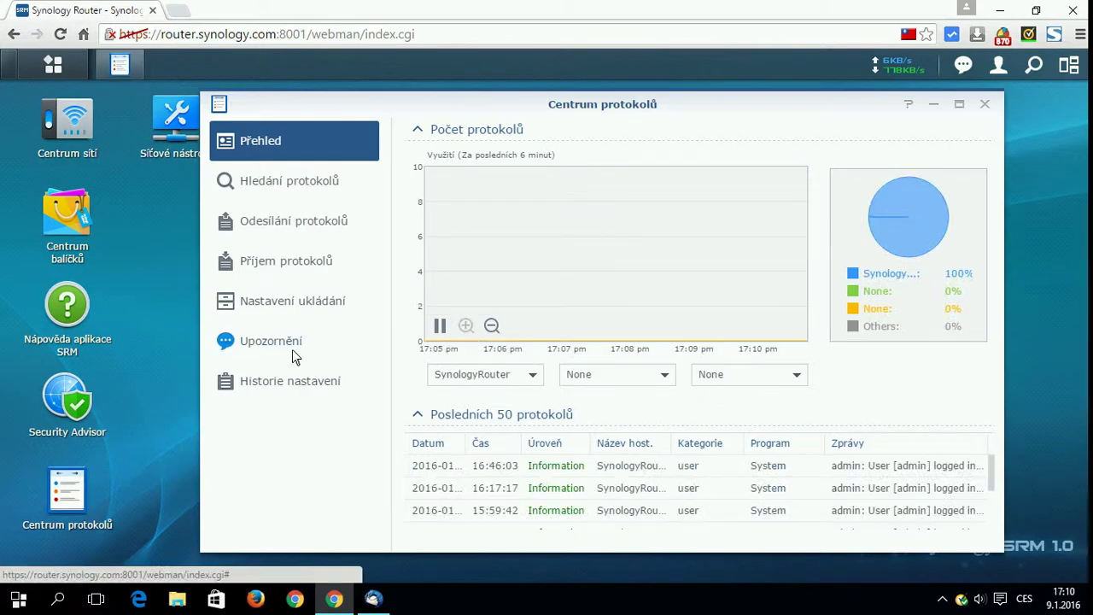
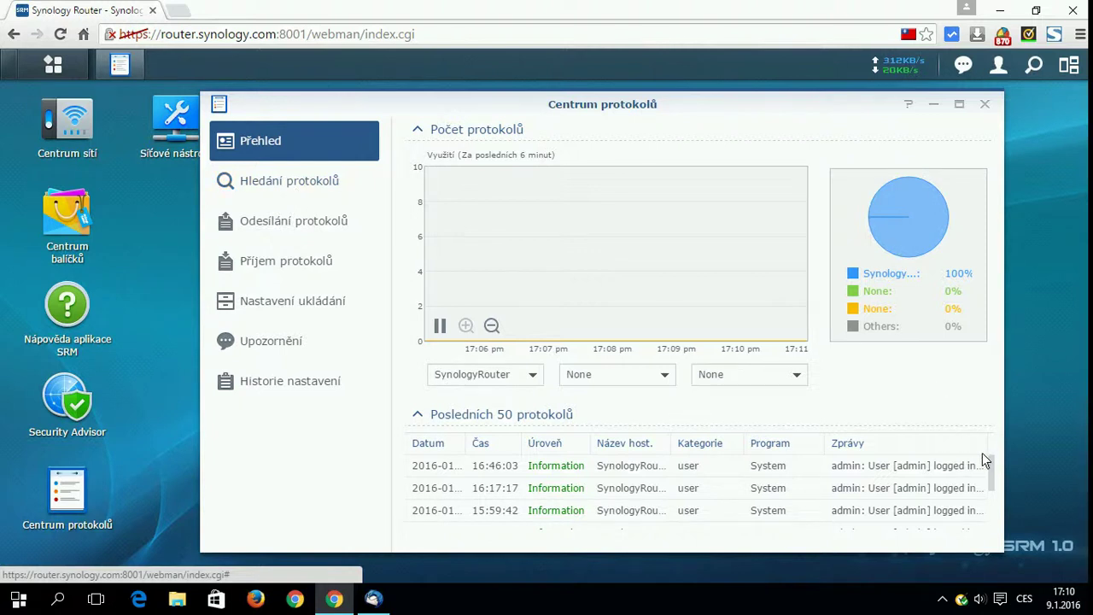
{"action": "left_click_drag", "start_coordinate": [987, 464], "coordinate": [976, 439]}
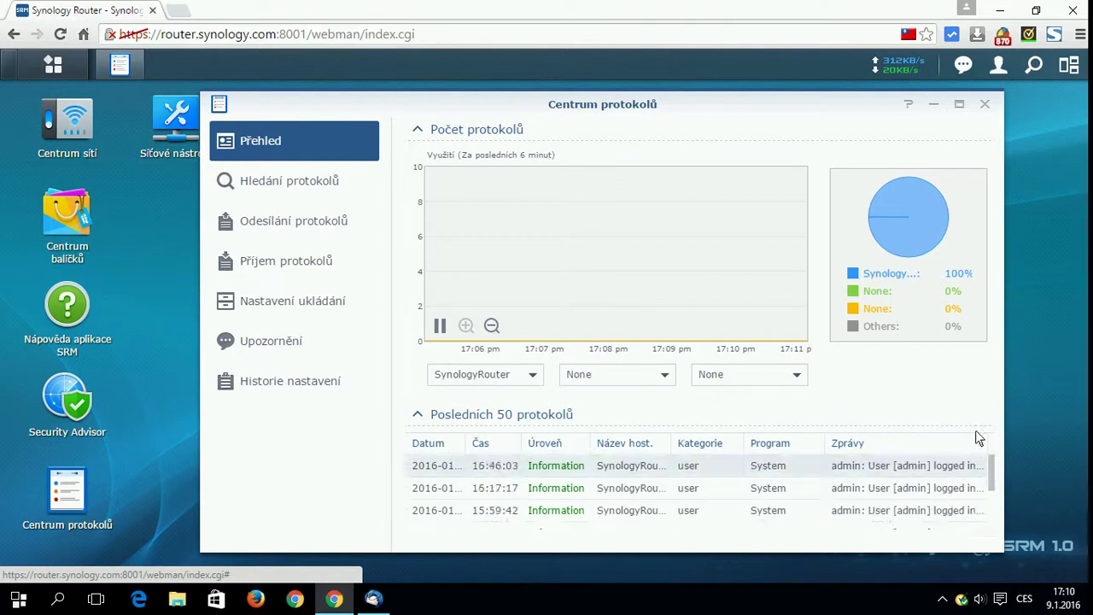
{"action": "left_click", "coordinate": [985, 105]}
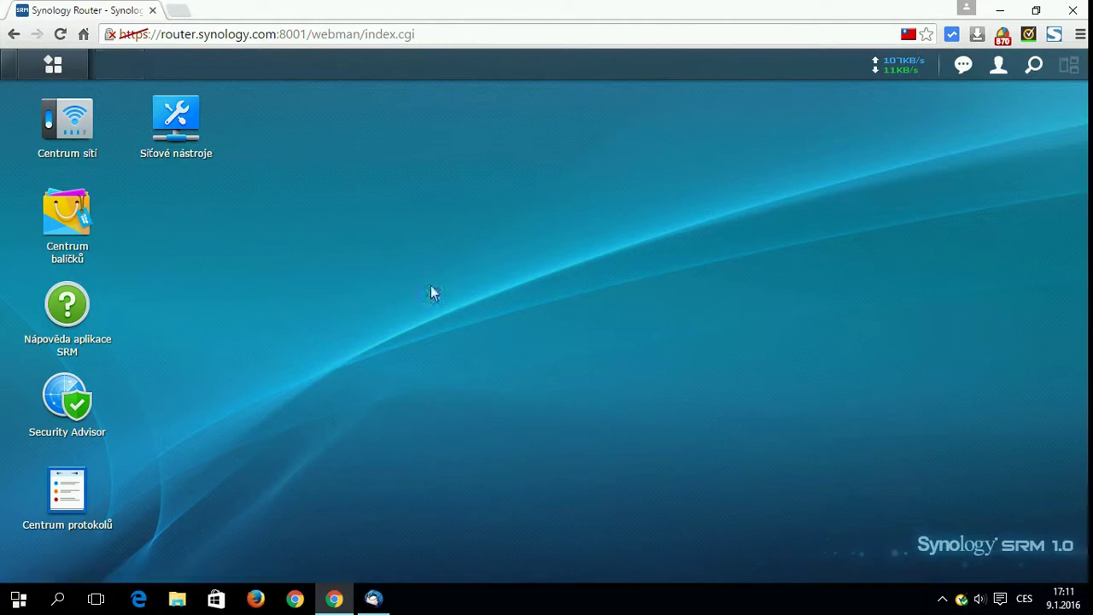
Step: Open Síťové nástroje maximized and examine the Ping tool and its target URL or IP entry
{"action": "left_click", "coordinate": [178, 144]}
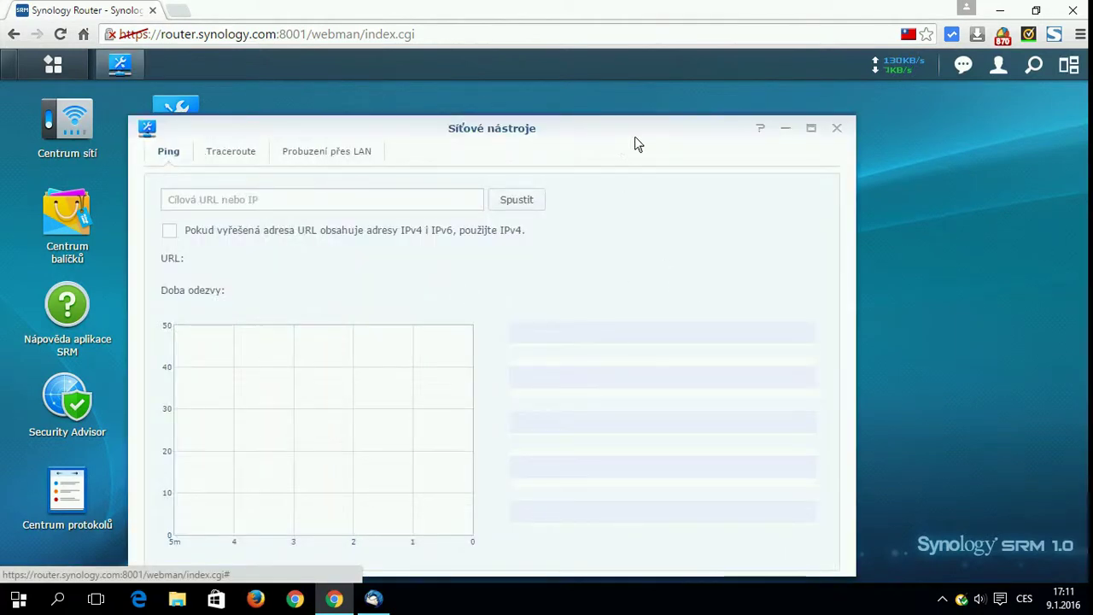
{"action": "left_click_drag", "start_coordinate": [654, 127], "coordinate": [692, 104]}
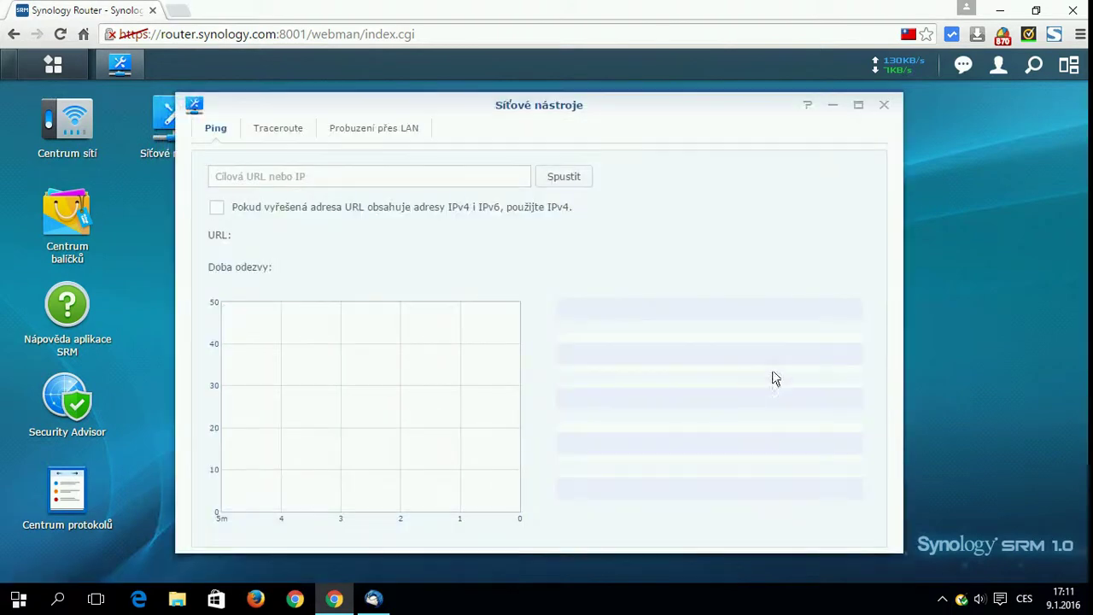
{"action": "left_click", "coordinate": [859, 105]}
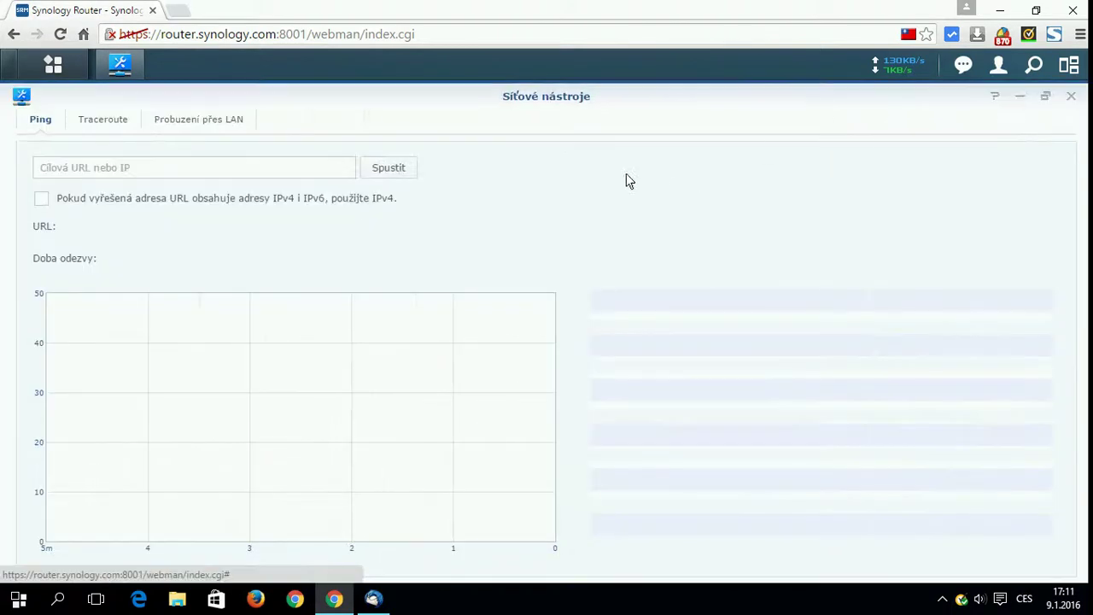
{"action": "left_click", "coordinate": [312, 167]}
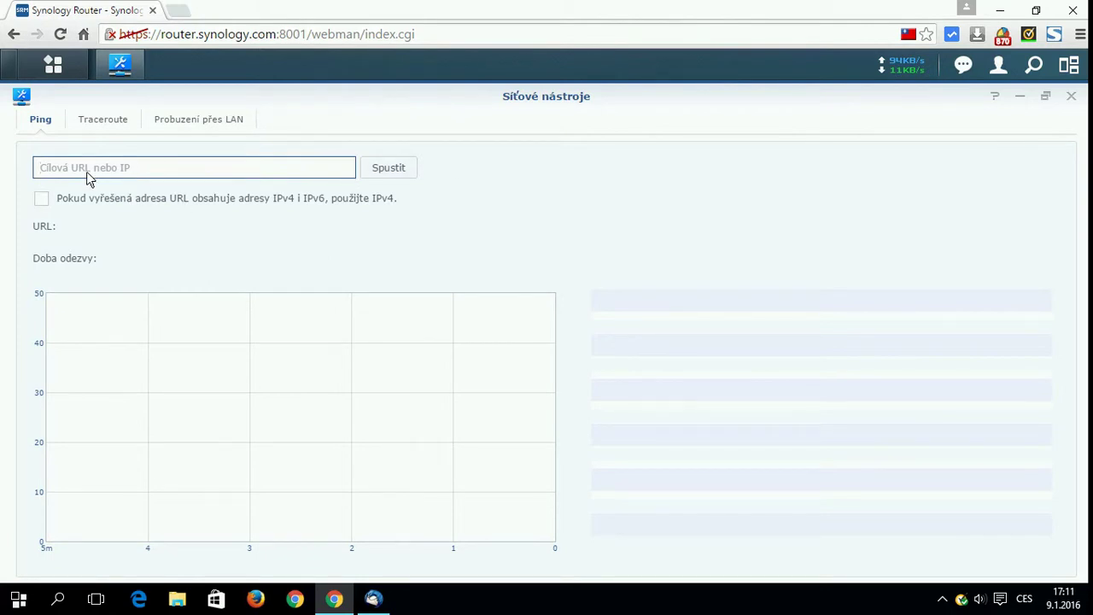
{"action": "left_click", "coordinate": [163, 174]}
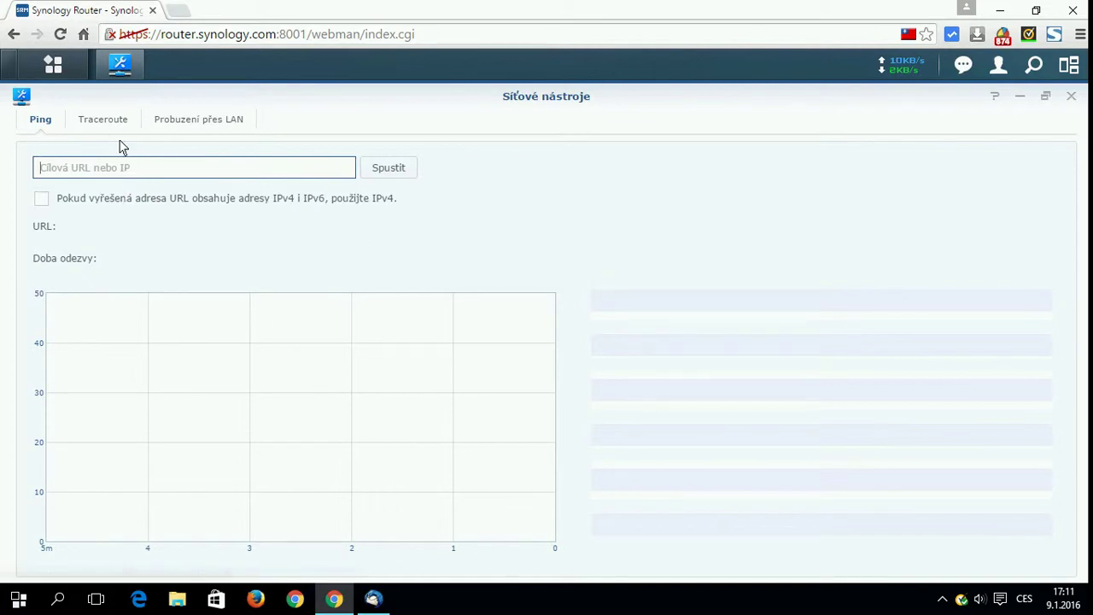
Step: Examine the Traceroute tool with its target address entry, hop list and route map
{"action": "left_click", "coordinate": [103, 120]}
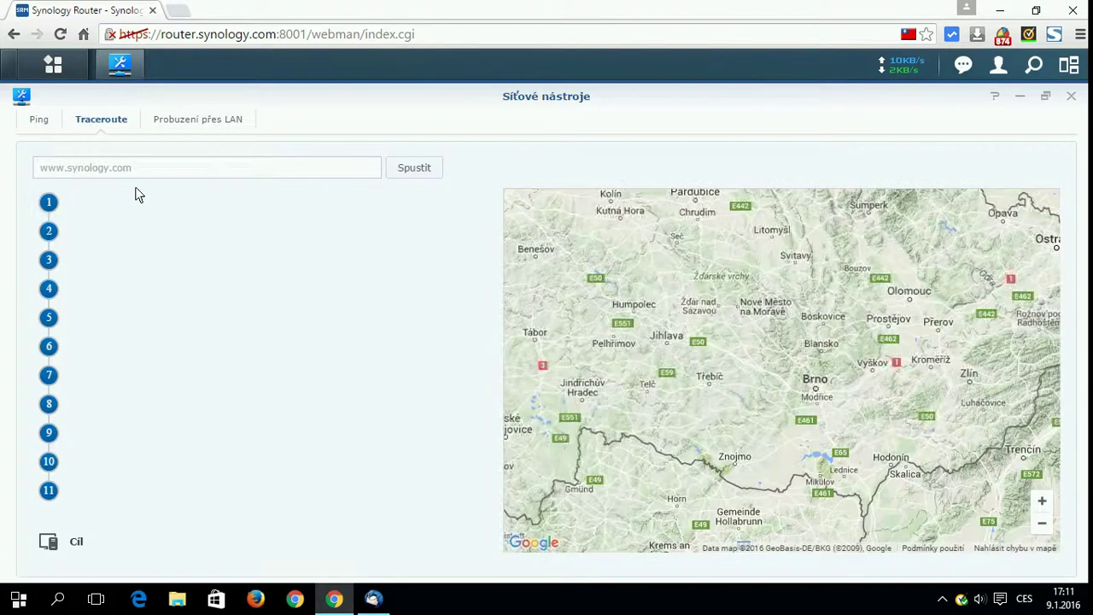
{"action": "left_click", "coordinate": [133, 170]}
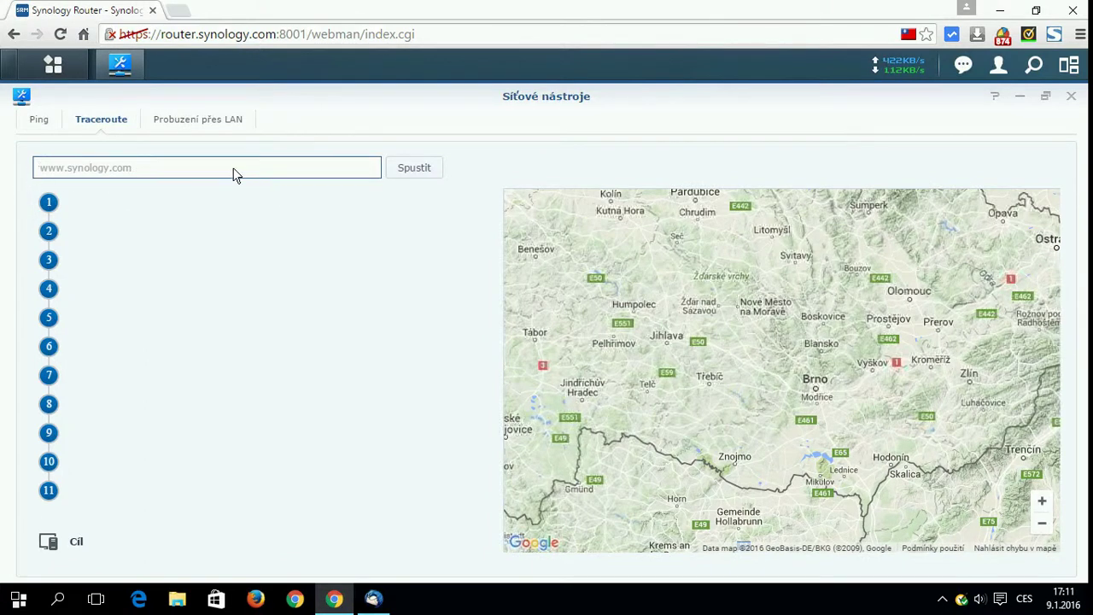
{"action": "left_click", "coordinate": [420, 174]}
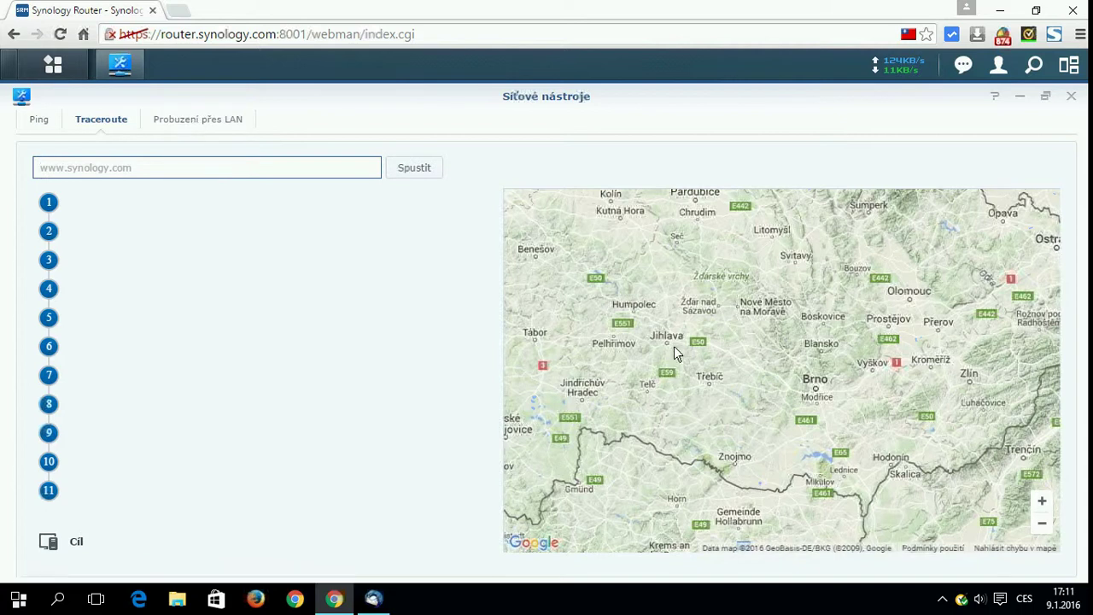
Step: Review the connectable devices in Probuzení přes LAN and select DISKSTATION as the device
{"action": "left_click", "coordinate": [207, 125]}
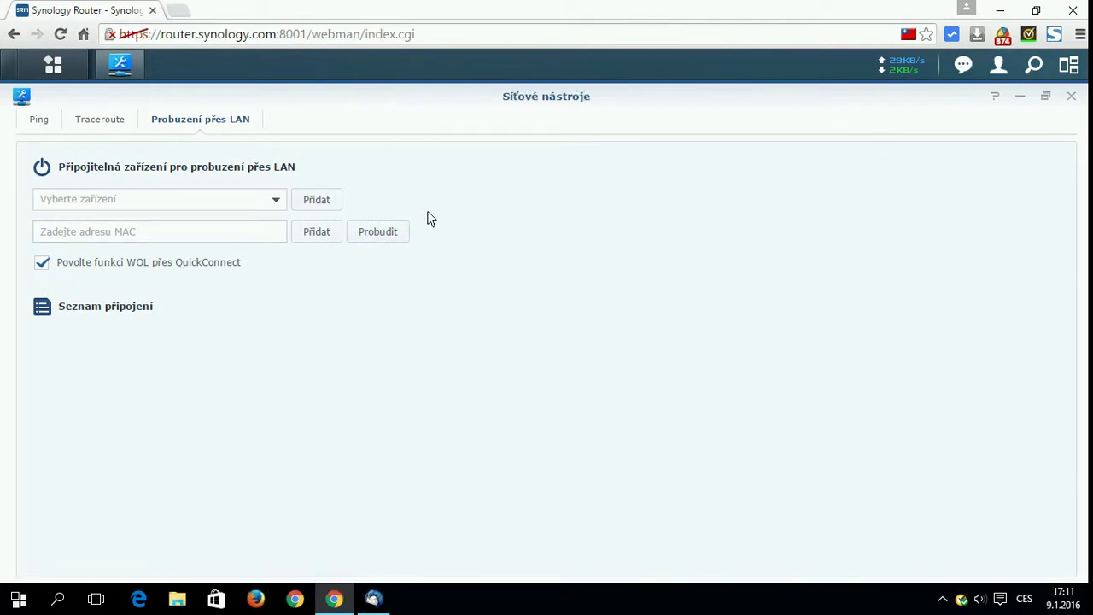
{"action": "left_click", "coordinate": [278, 201]}
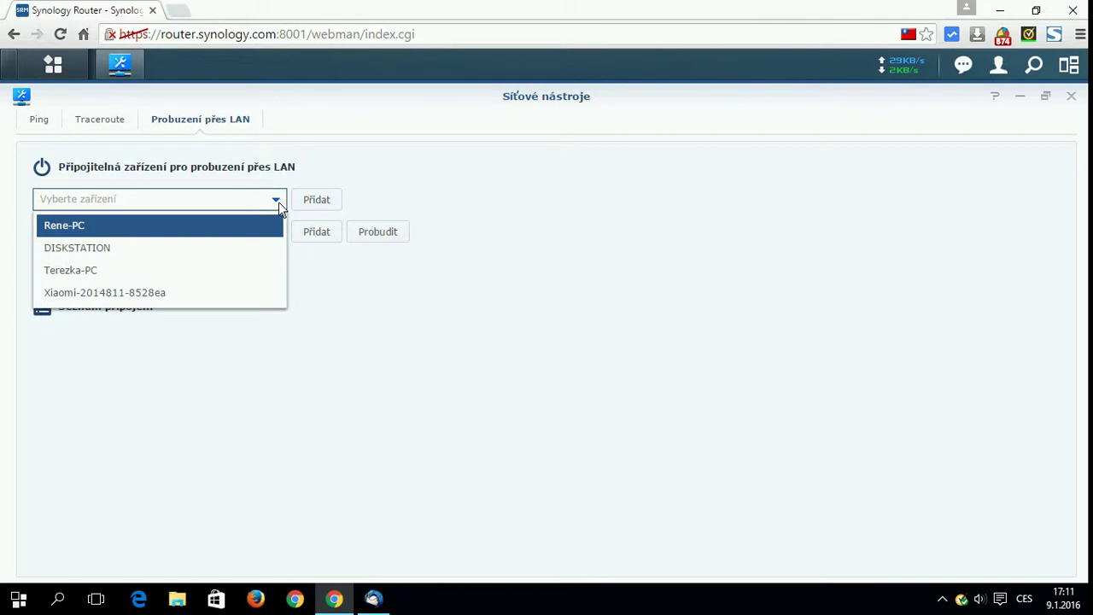
{"action": "left_click", "coordinate": [278, 201]}
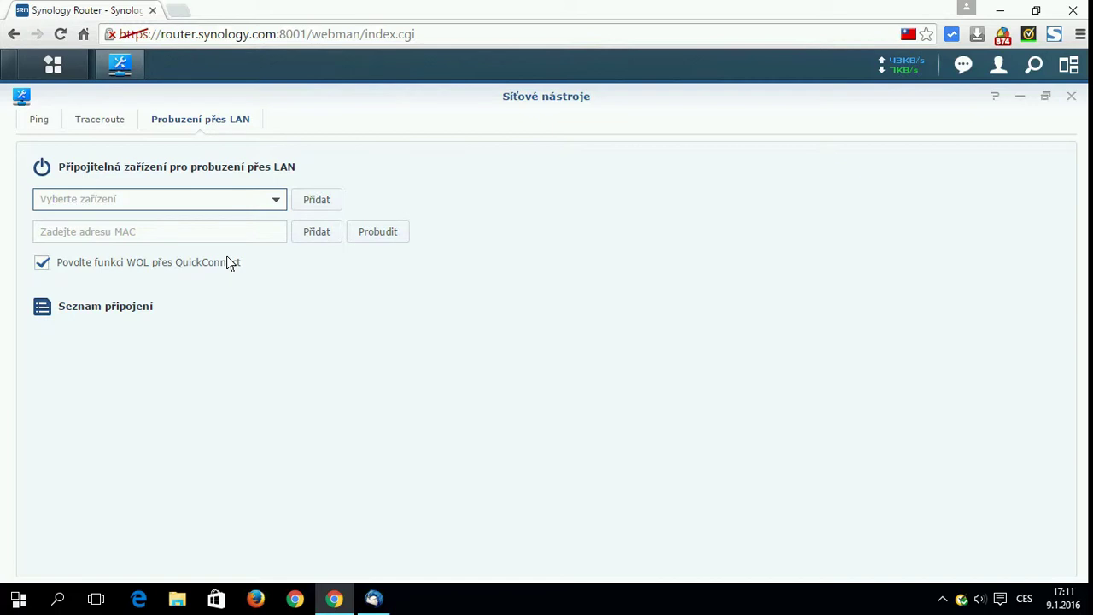
{"action": "left_click", "coordinate": [227, 205]}
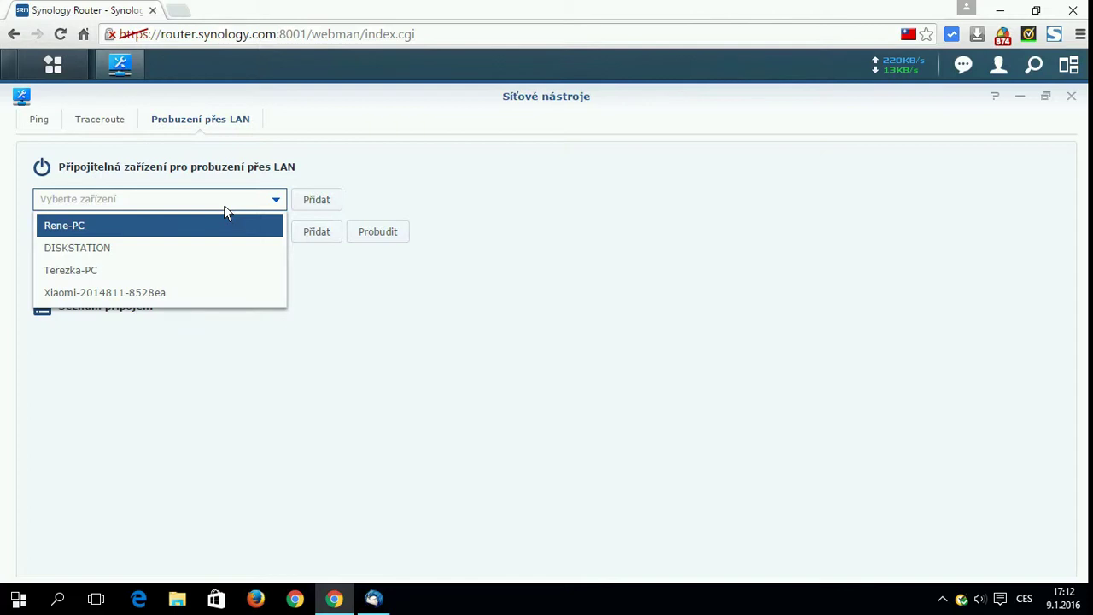
{"action": "left_click", "coordinate": [197, 248]}
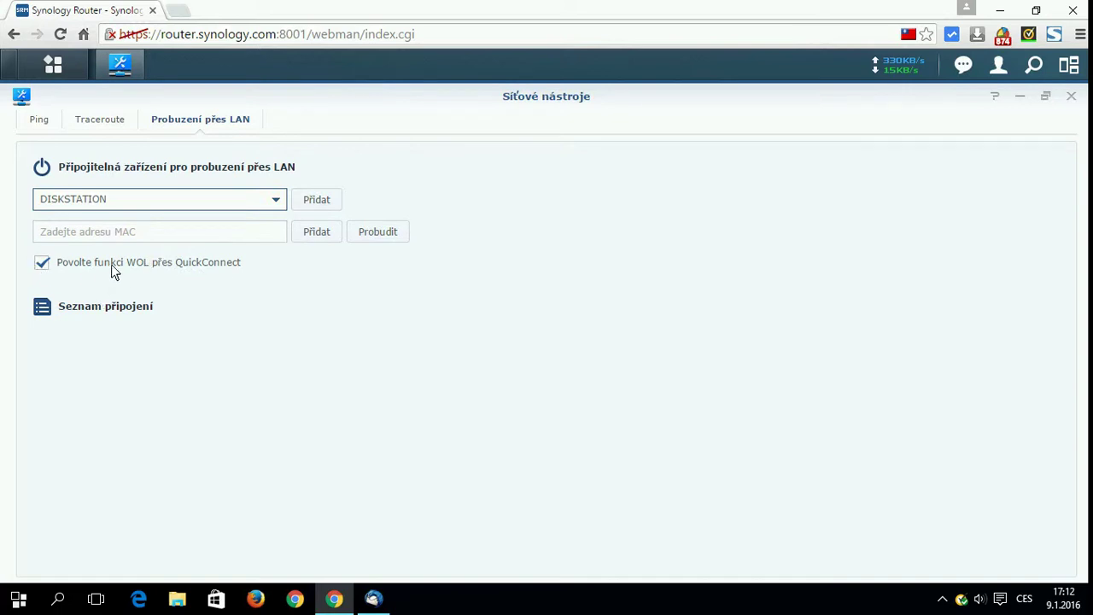
{"action": "left_click", "coordinate": [247, 200]}
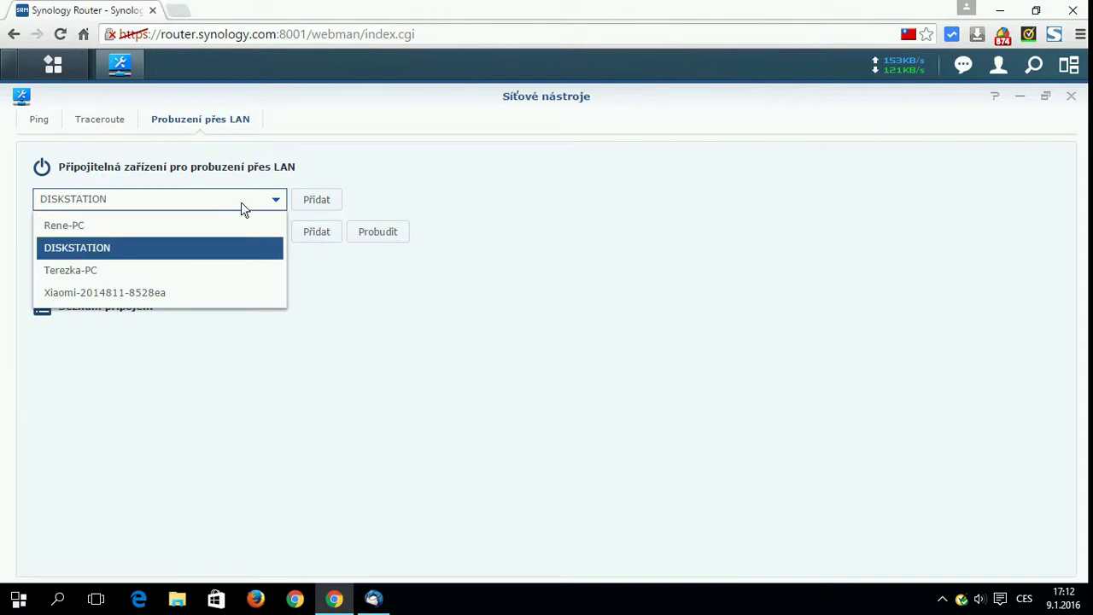
{"action": "left_click", "coordinate": [242, 203]}
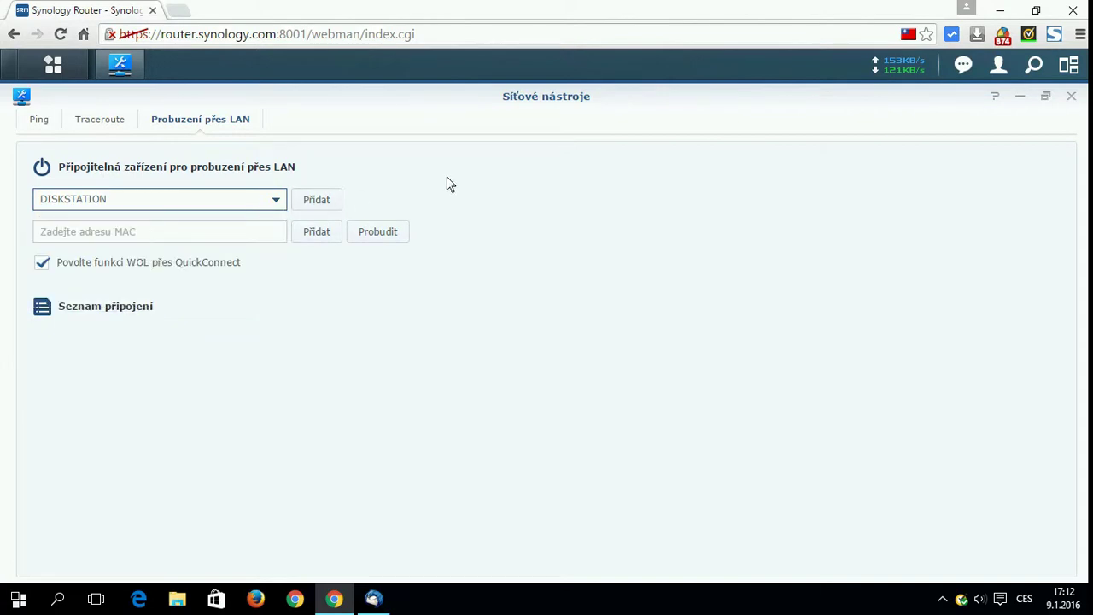
Step: Switch the Povolte funkci WOL přes QuickConnect option off and back on, and close Síťové nástroje
{"action": "left_click", "coordinate": [41, 262]}
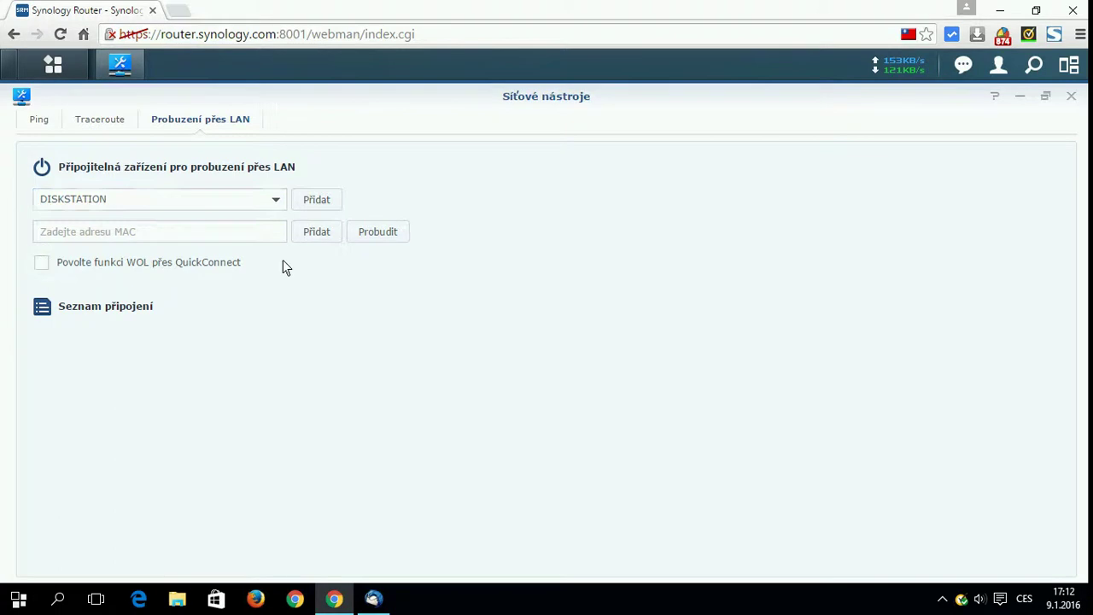
{"action": "left_click", "coordinate": [42, 263]}
{"action": "left_click", "coordinate": [1071, 97]}
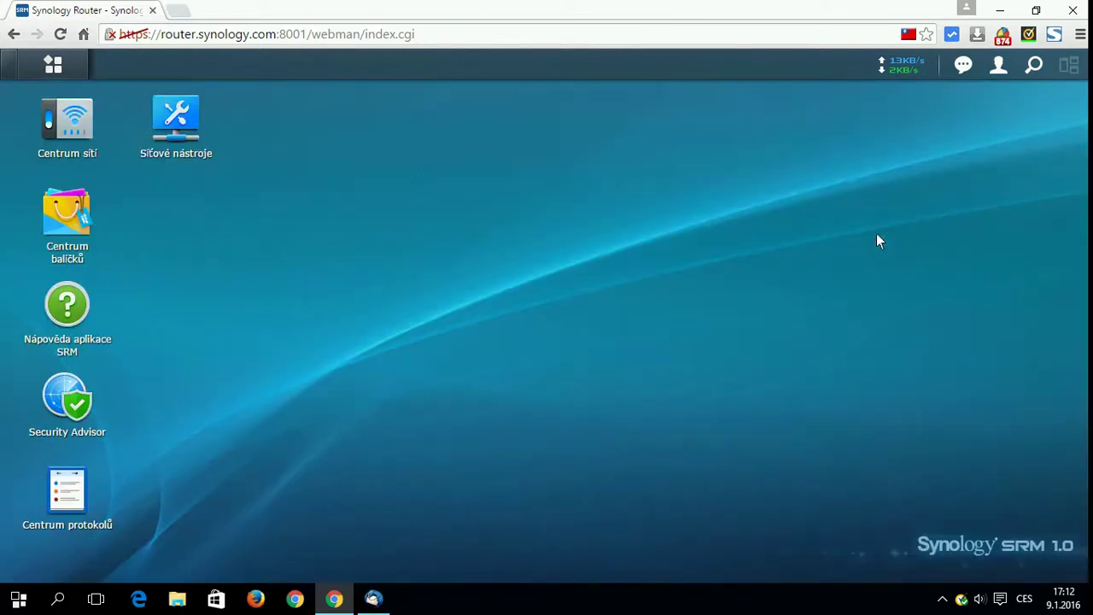
Step: Open File Station, follow its offer to create a shared folder, examine the Sdílená složka and Úložiště pages, and close both windows
{"action": "left_click", "coordinate": [58, 61]}
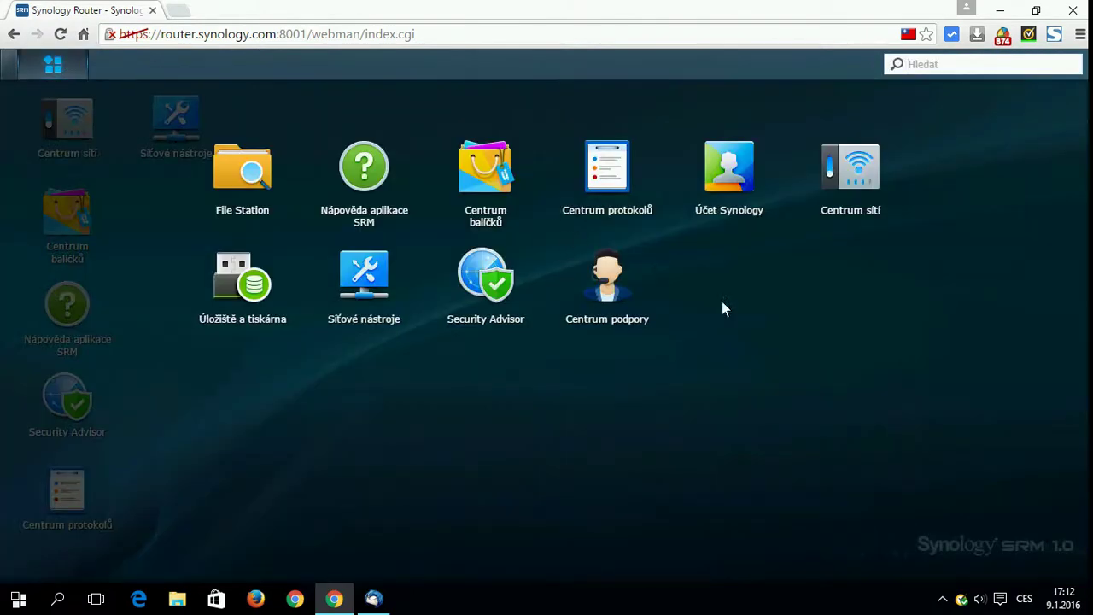
{"action": "left_click", "coordinate": [247, 175]}
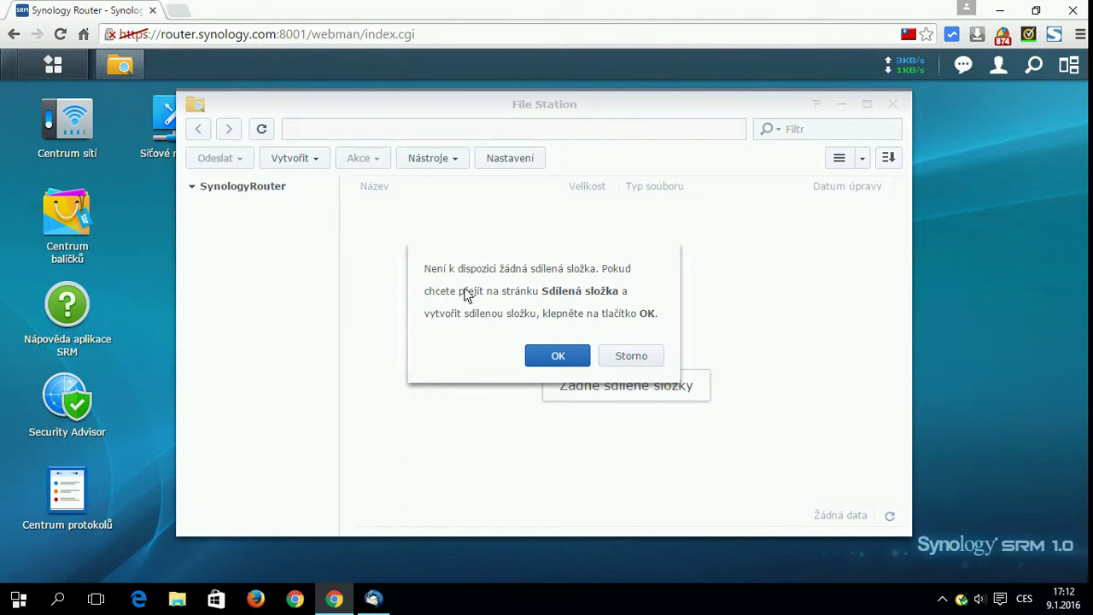
{"action": "left_click", "coordinate": [560, 355]}
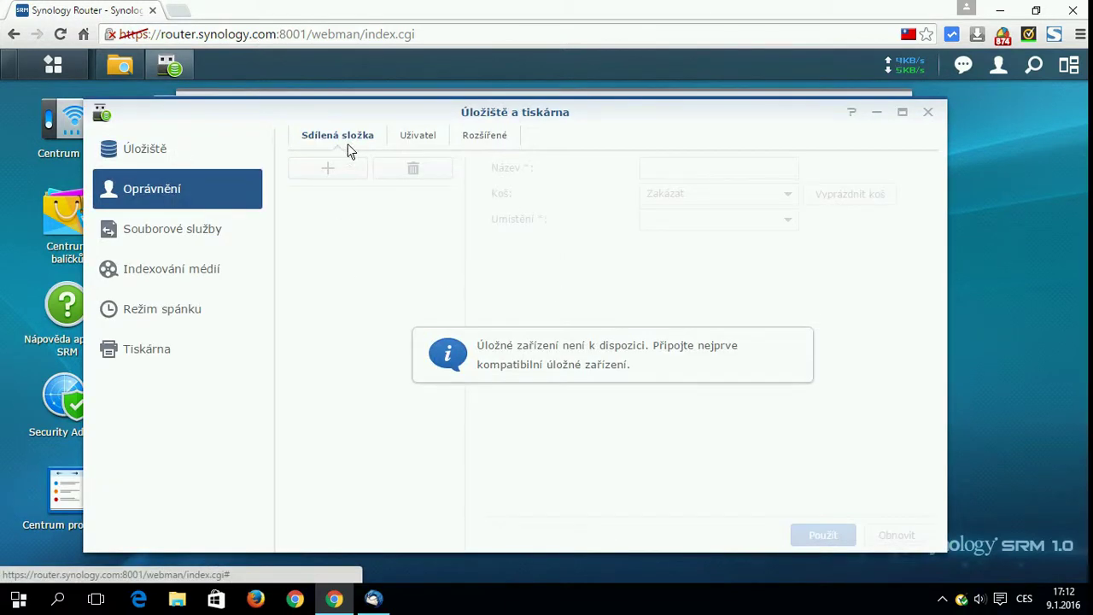
{"action": "left_click", "coordinate": [172, 168]}
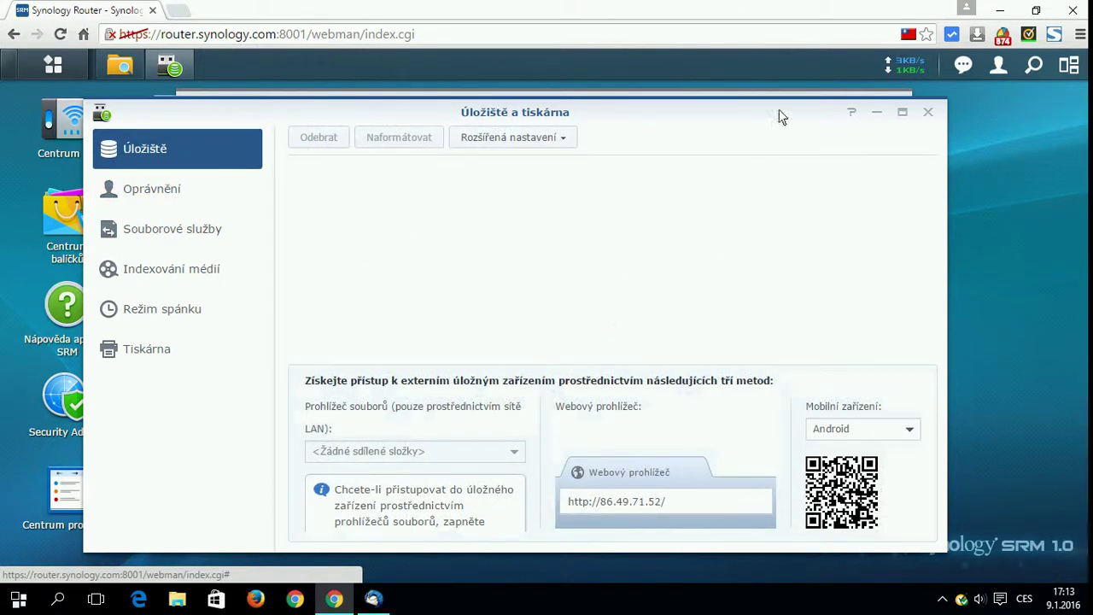
{"action": "left_click", "coordinate": [928, 112]}
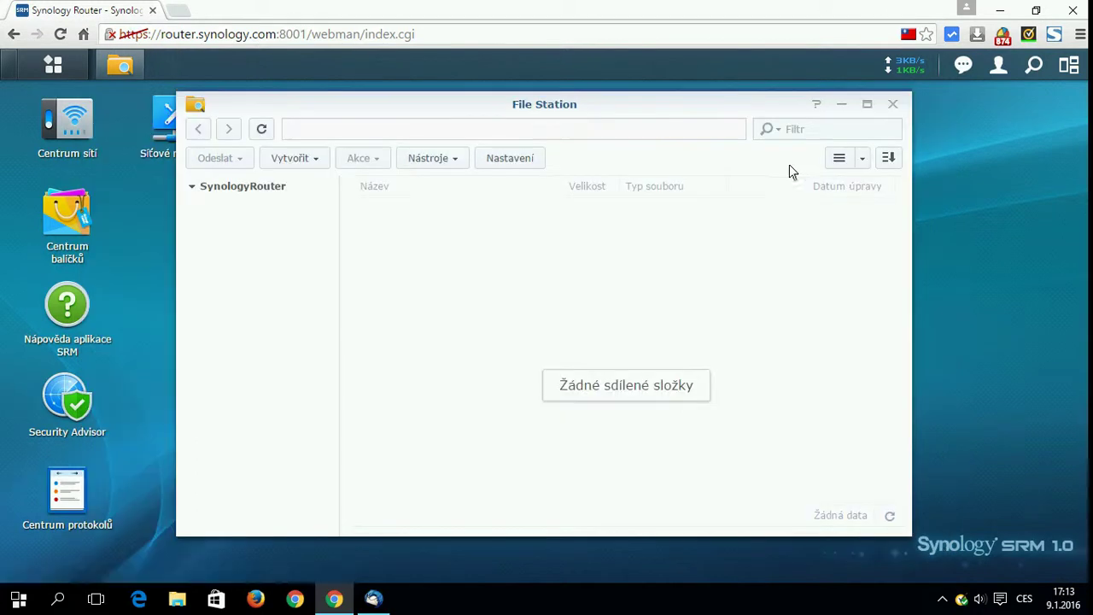
{"action": "left_click", "coordinate": [893, 105]}
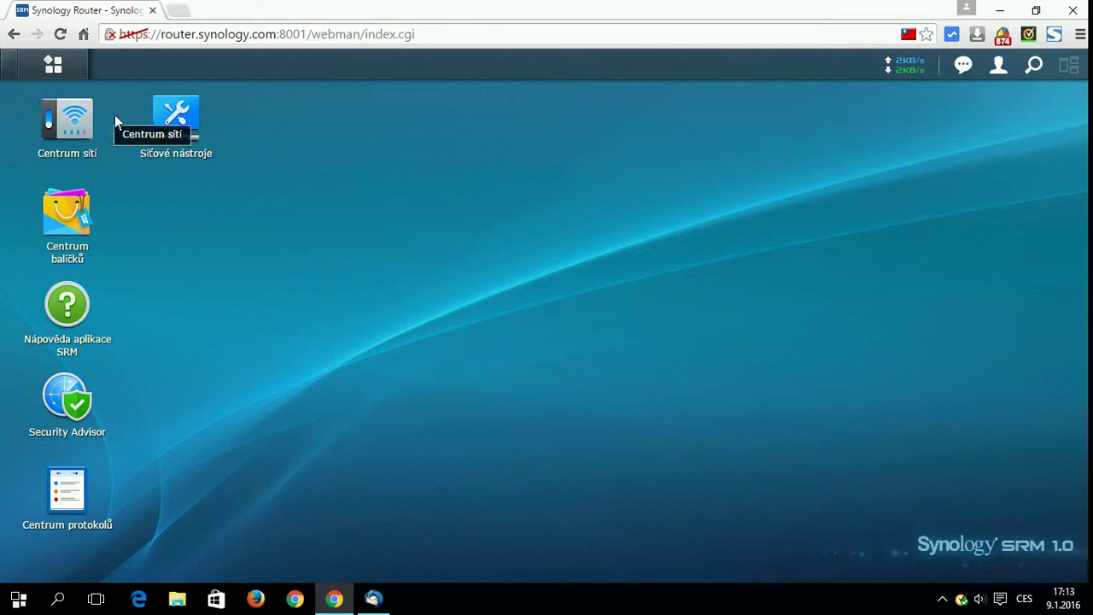
Step: Review the account details and the Elektronické zpravodajství newsletter settings in Účet Synology, and close it
{"action": "left_click", "coordinate": [81, 64]}
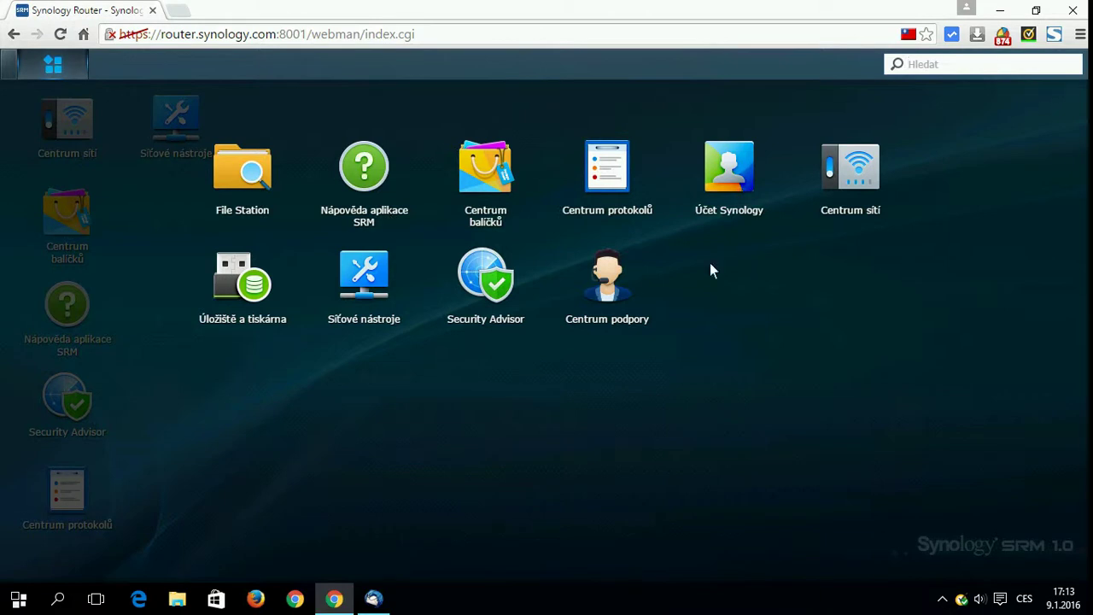
{"action": "left_click", "coordinate": [734, 192]}
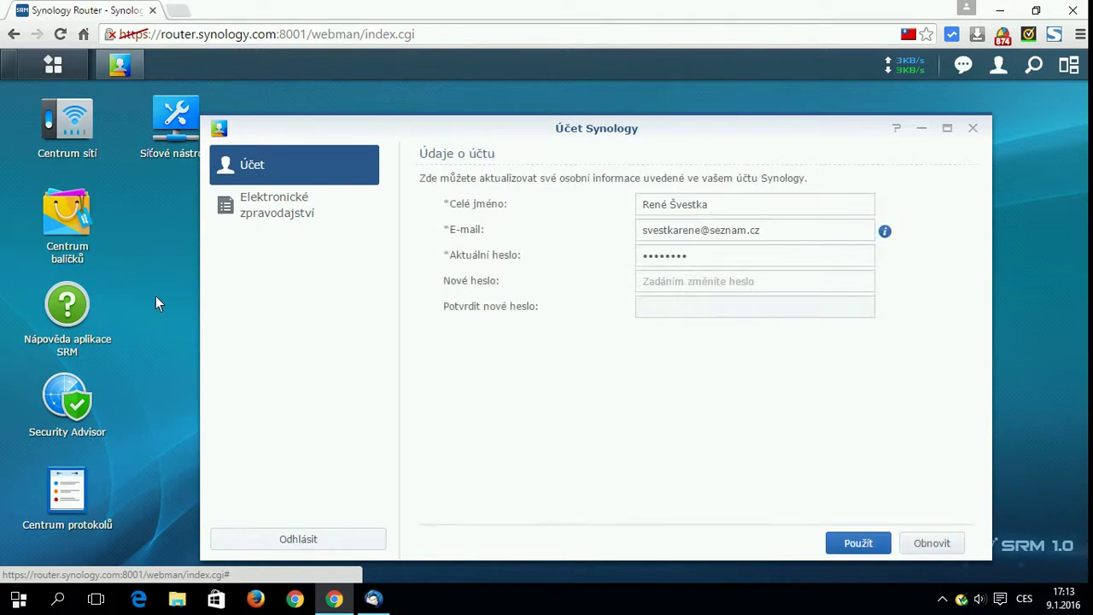
{"action": "left_click", "coordinate": [273, 217]}
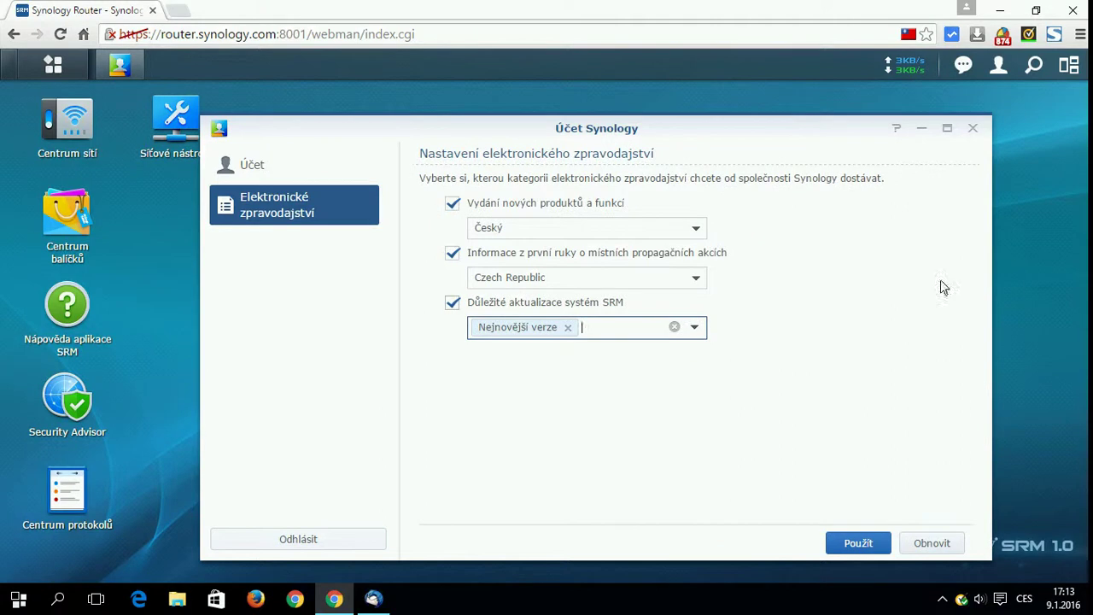
{"action": "left_click", "coordinate": [973, 129]}
Step: Open Úložiště a tiskárna from the list of applications, view its Úložiště page, and close it
{"action": "left_click", "coordinate": [52, 64]}
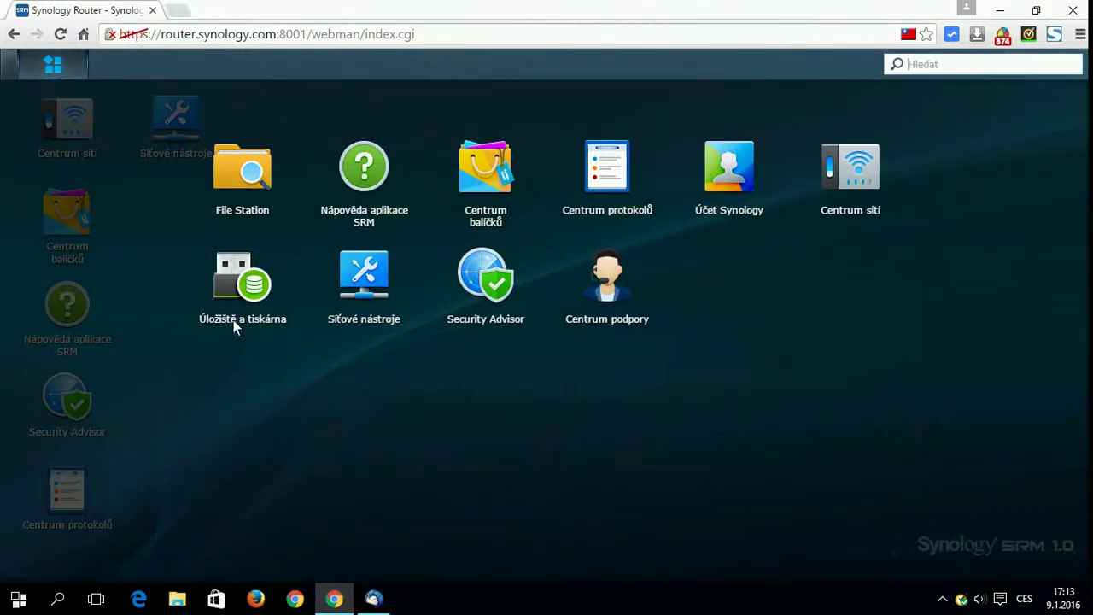
{"action": "left_click", "coordinate": [227, 268]}
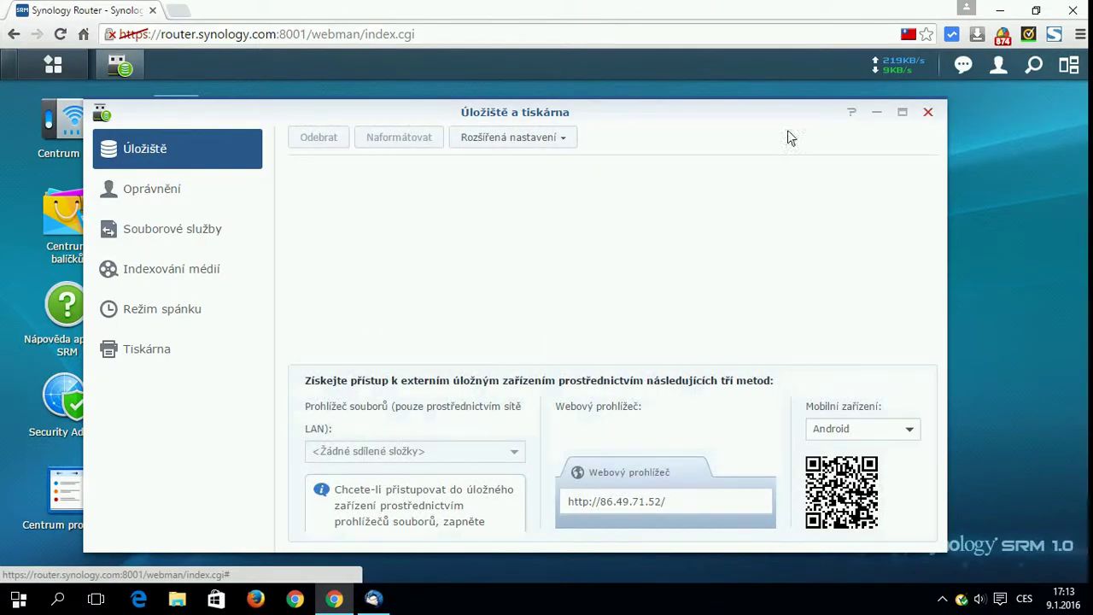
{"action": "left_click", "coordinate": [928, 113]}
Step: Open Centrum podpory, examine the whole Kontaktovat podporu form from personal details to consent options, and close it
{"action": "left_click", "coordinate": [81, 67]}
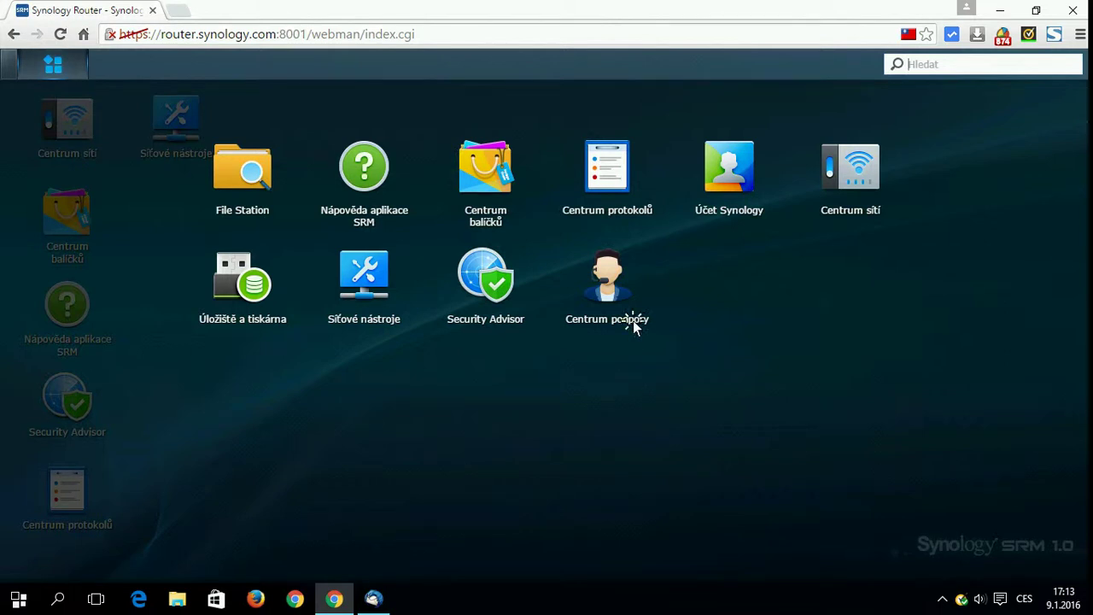
{"action": "left_click", "coordinate": [593, 319]}
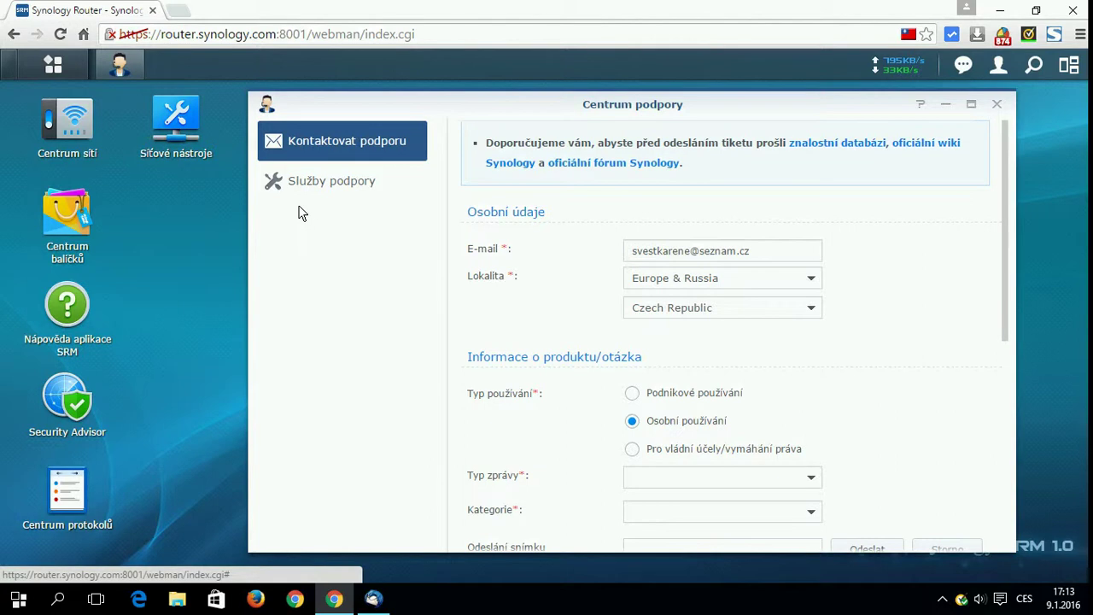
{"action": "scroll", "coordinate": [863, 329], "scroll_direction": "down", "scroll_amount": 5}
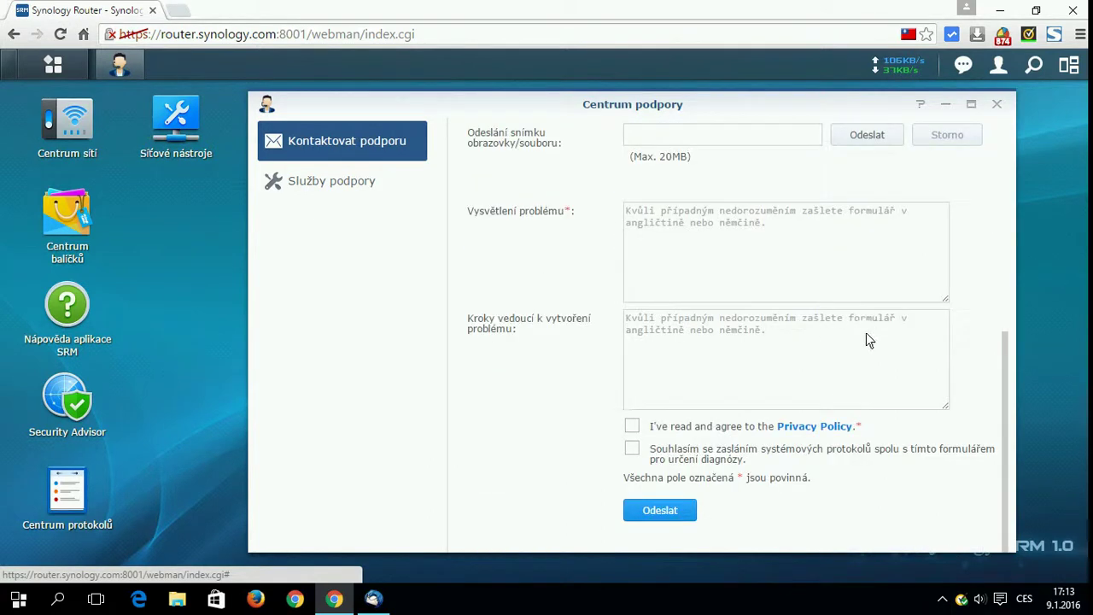
{"action": "scroll", "coordinate": [866, 333], "scroll_direction": "up", "scroll_amount": 5}
{"action": "scroll", "coordinate": [846, 330], "scroll_direction": "down", "scroll_amount": 4}
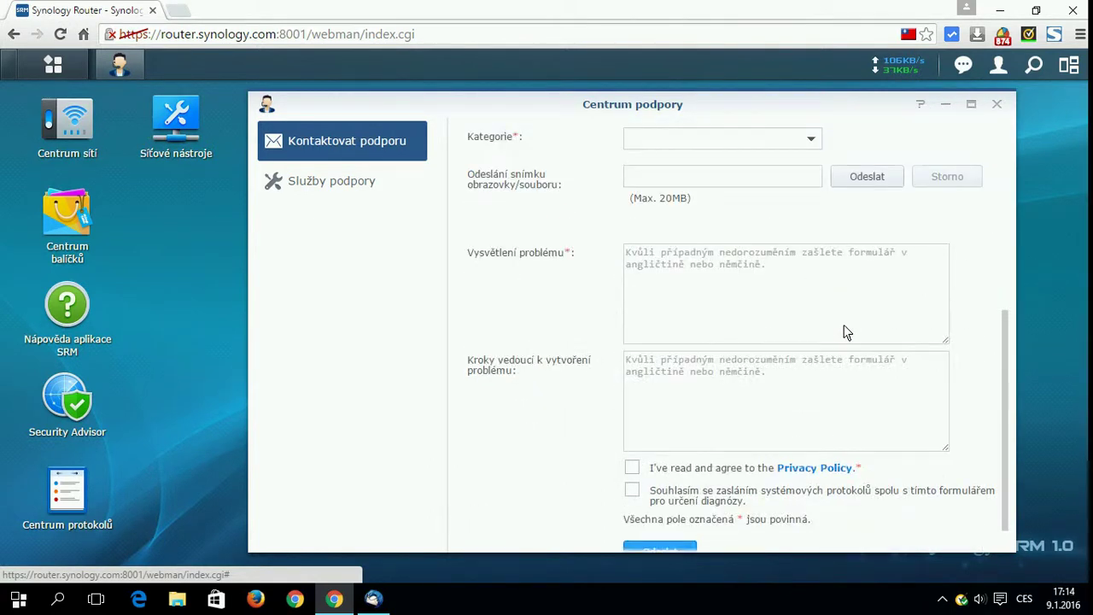
{"action": "scroll", "coordinate": [846, 331], "scroll_direction": "down", "scroll_amount": 1}
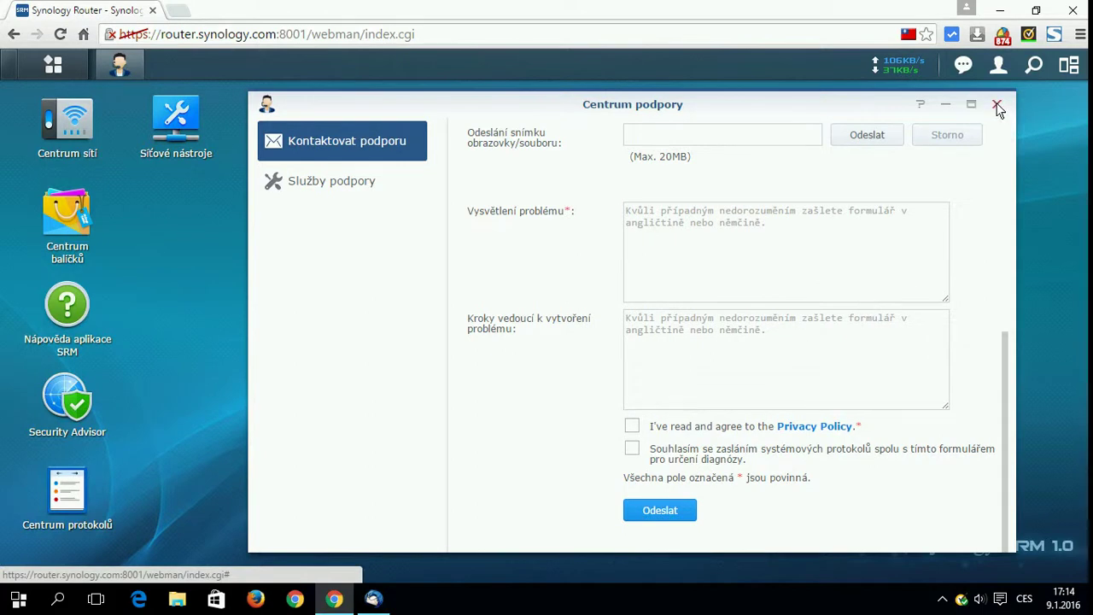
{"action": "scroll", "coordinate": [730, 295], "scroll_direction": "up", "scroll_amount": 5}
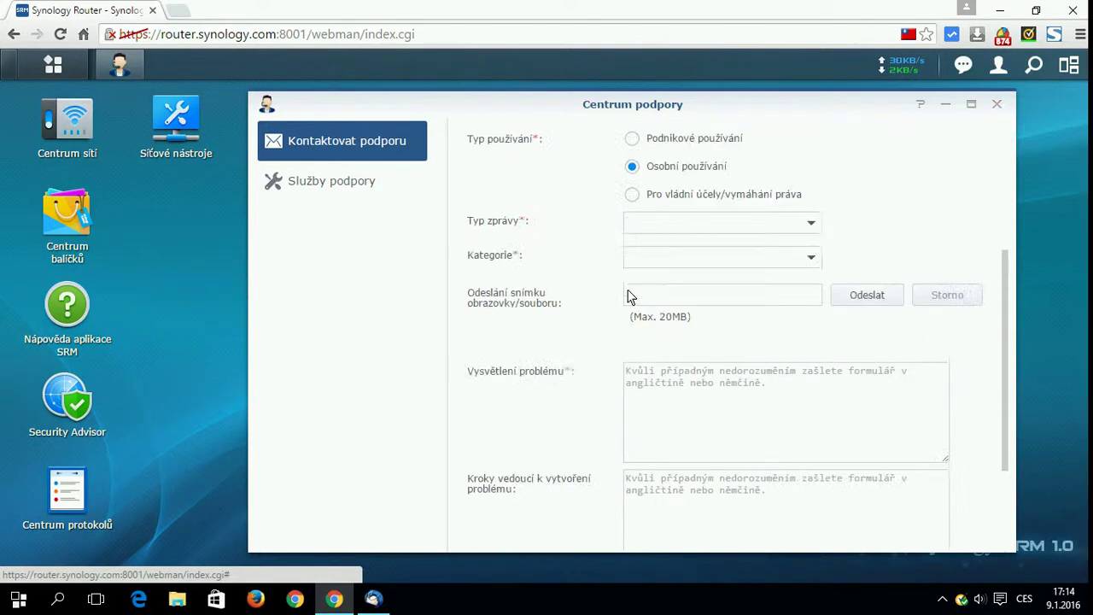
{"action": "scroll", "coordinate": [589, 220], "scroll_direction": "down", "scroll_amount": 5}
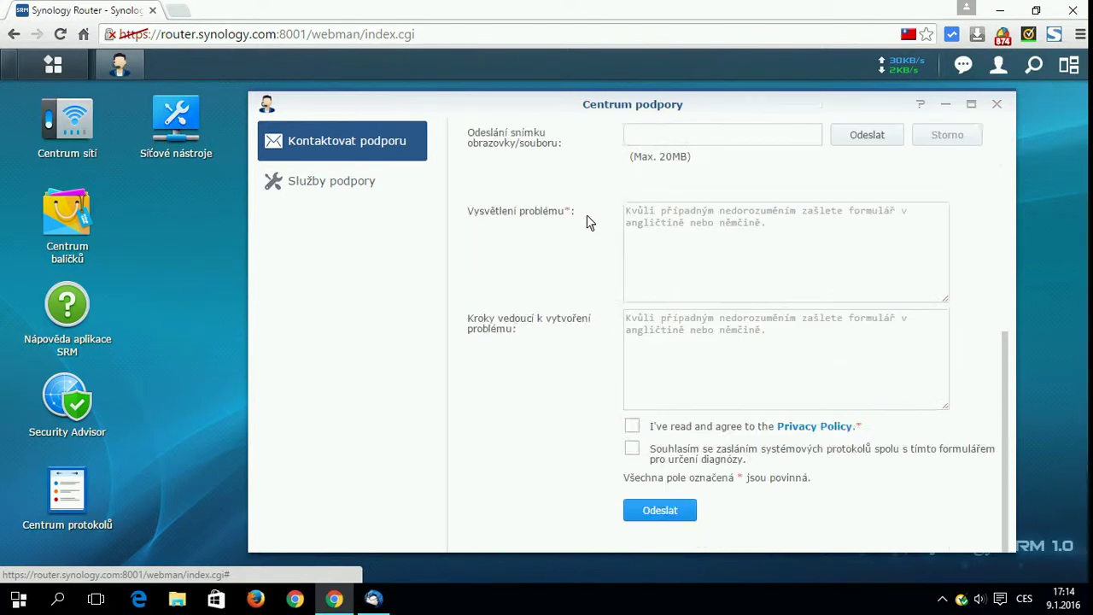
{"action": "scroll", "coordinate": [595, 229], "scroll_direction": "up", "scroll_amount": 5}
{"action": "scroll", "coordinate": [593, 222], "scroll_direction": "down", "scroll_amount": 5}
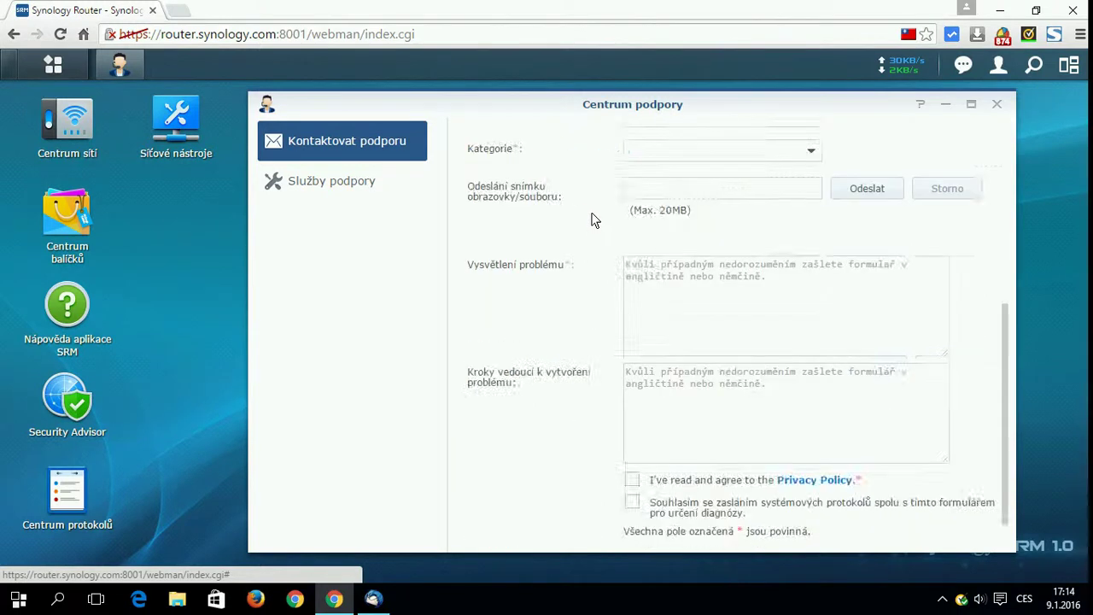
{"action": "left_click", "coordinate": [1003, 103]}
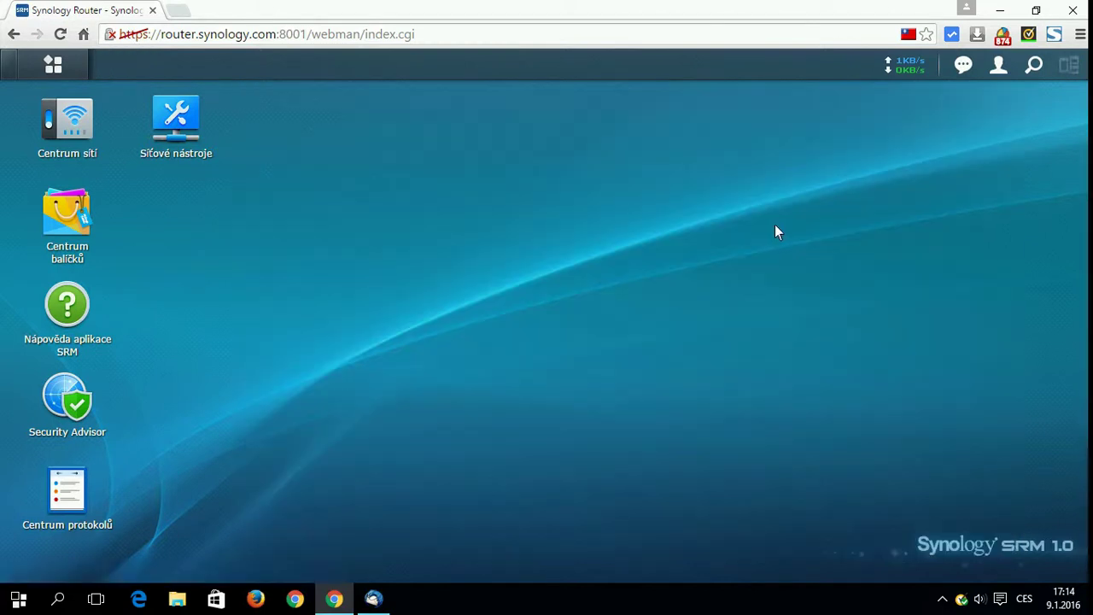
Step: Check the Upozornění list, and review the Účet, Ostatní and E-mailový účet settings in Možnosti without saving changes
{"action": "left_click", "coordinate": [965, 65]}
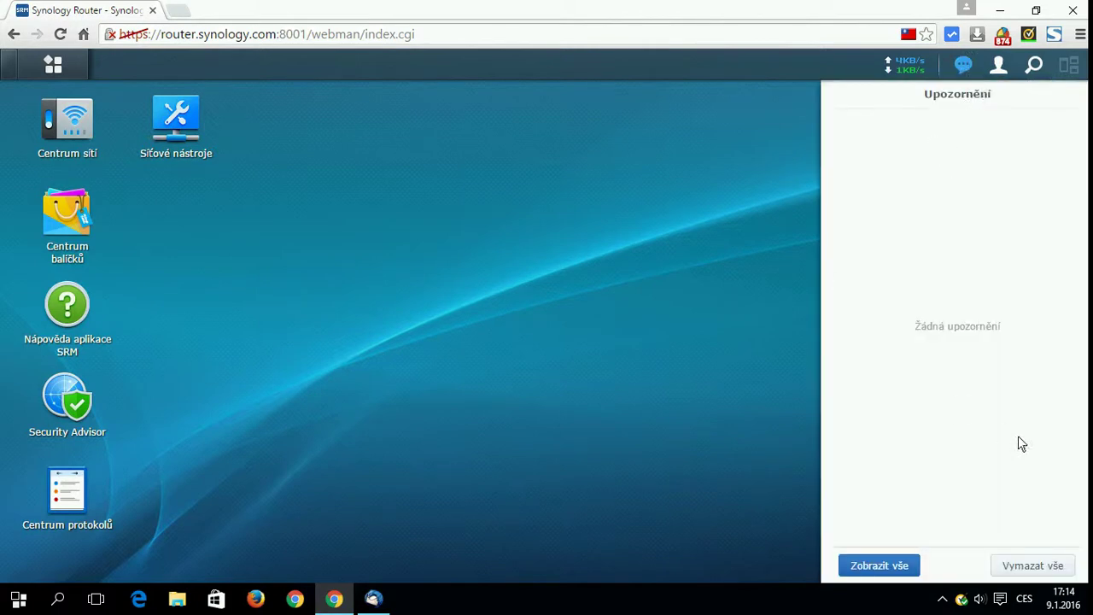
{"action": "left_click", "coordinate": [679, 108]}
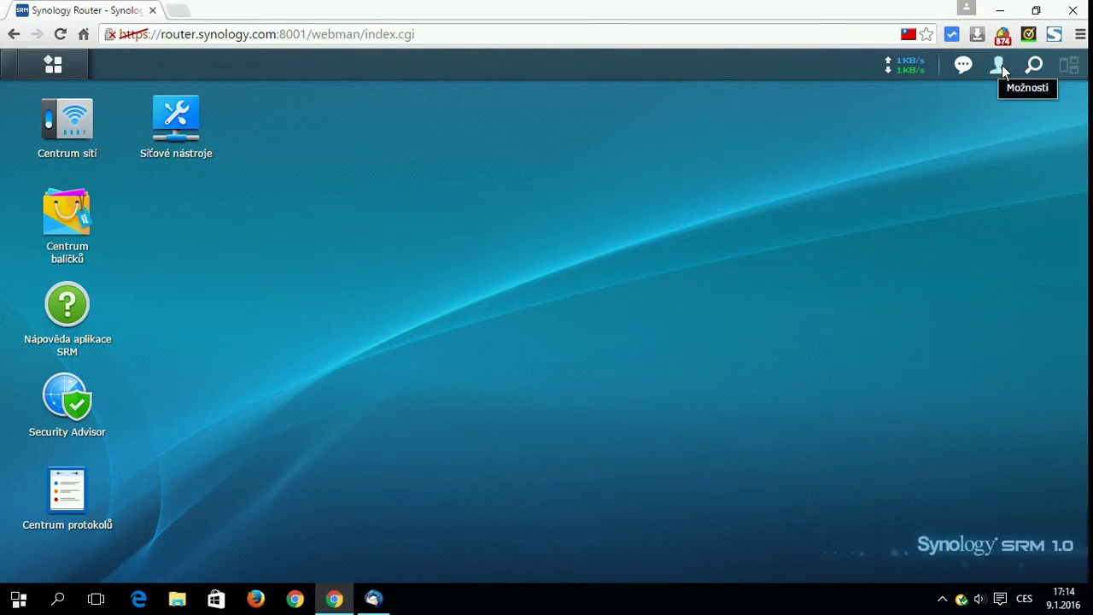
{"action": "left_click", "coordinate": [1002, 65]}
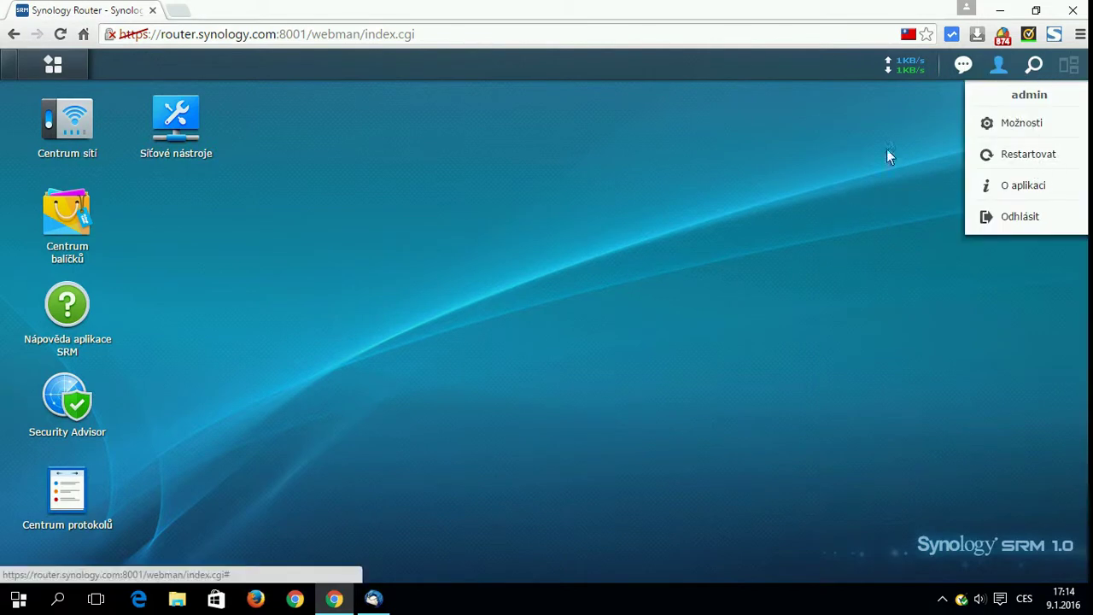
{"action": "left_click", "coordinate": [1029, 123]}
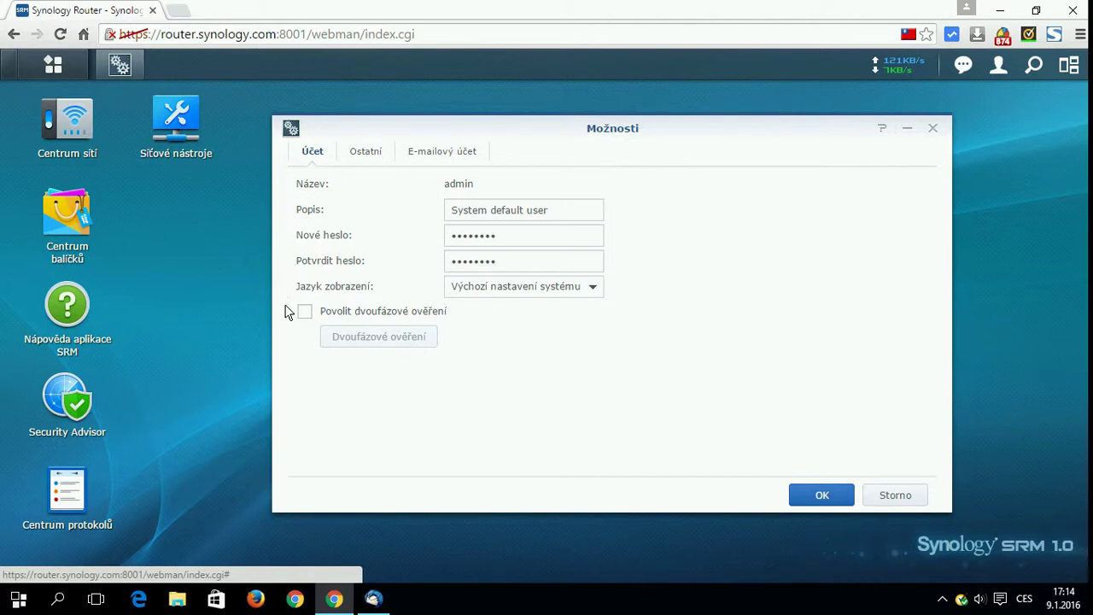
{"action": "left_click", "coordinate": [367, 151]}
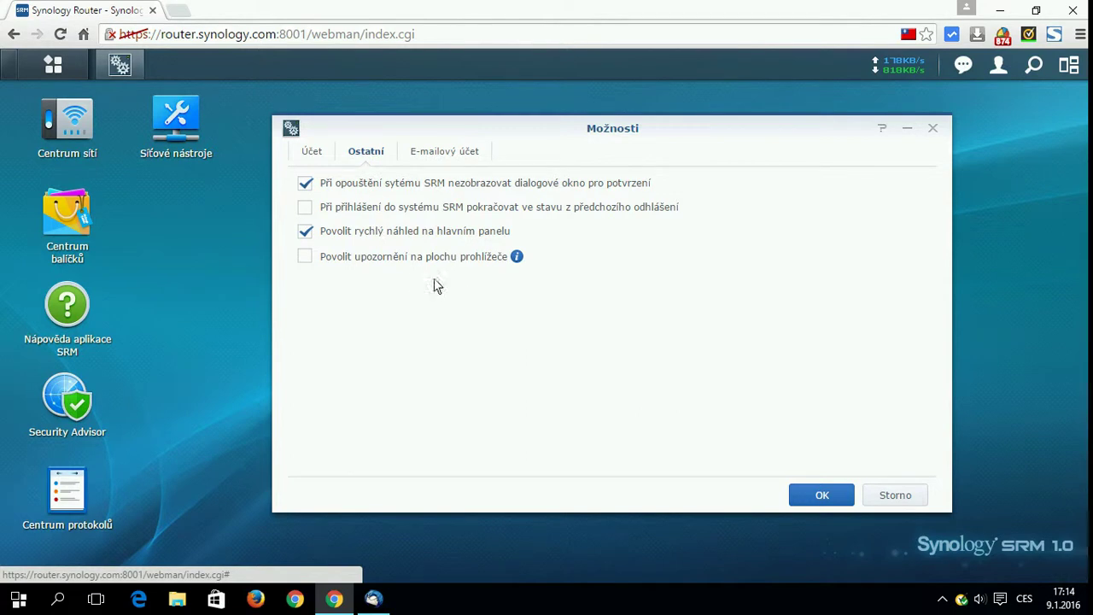
{"action": "left_click", "coordinate": [450, 157]}
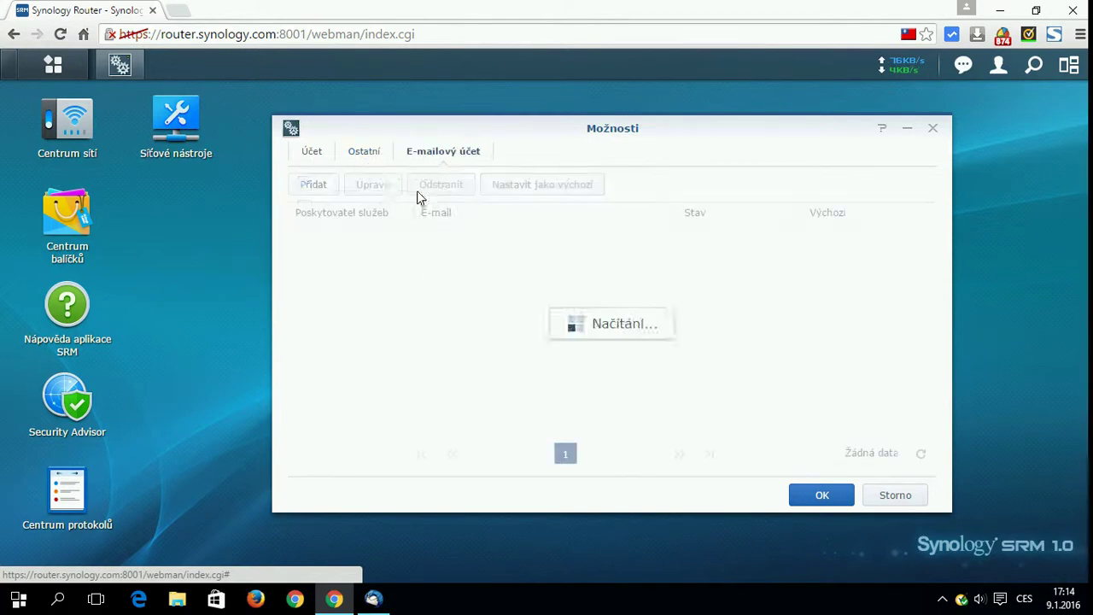
{"action": "left_click", "coordinate": [313, 154]}
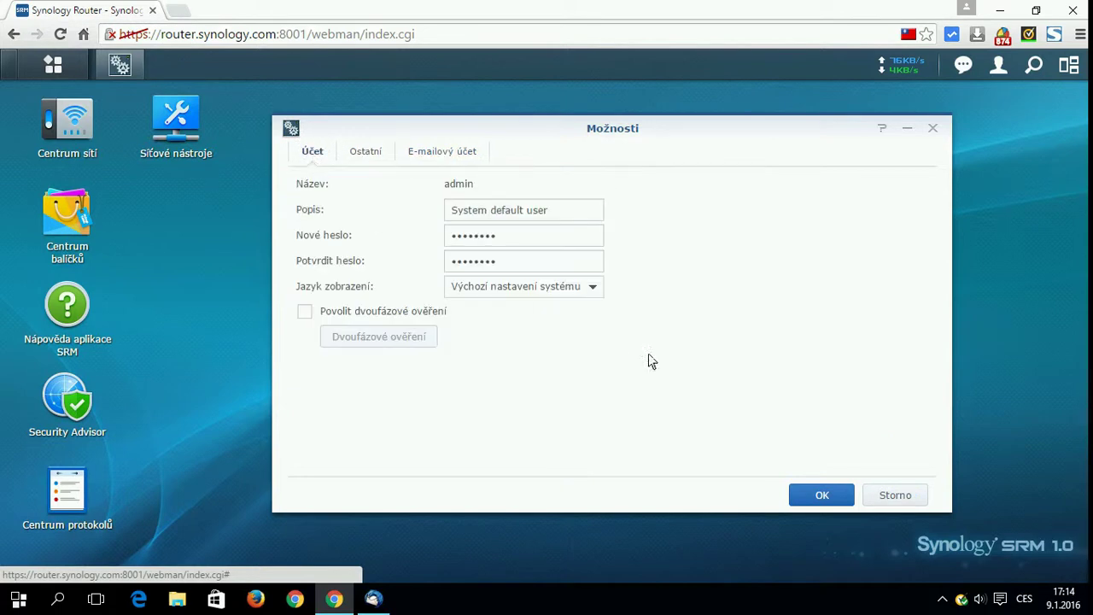
{"action": "left_click", "coordinate": [900, 500]}
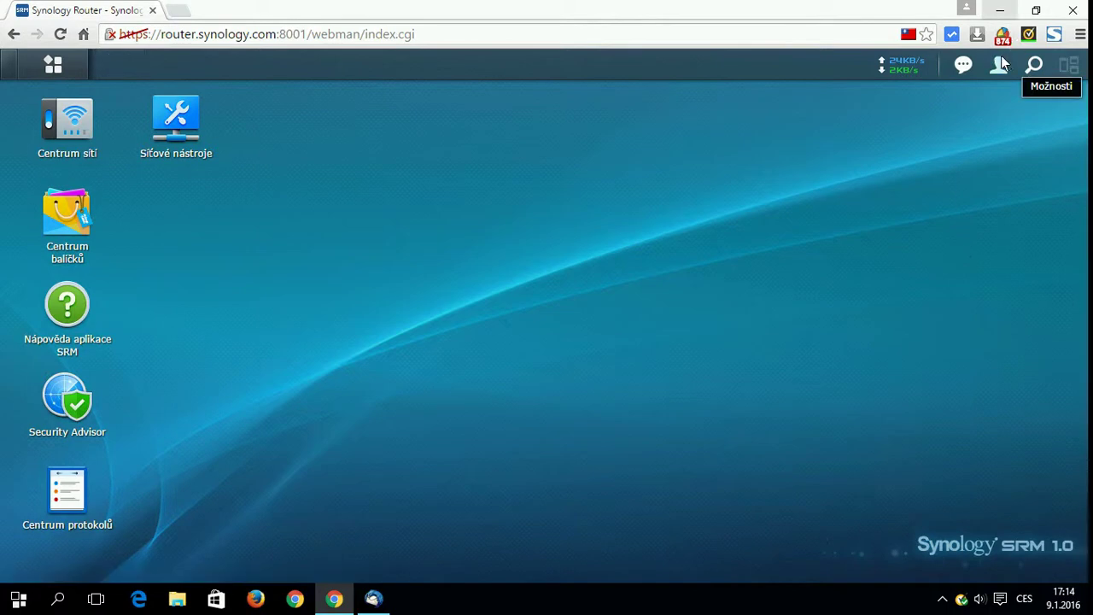
Step: Open the O aplikaci information for the router system and close it
{"action": "left_click", "coordinate": [998, 65]}
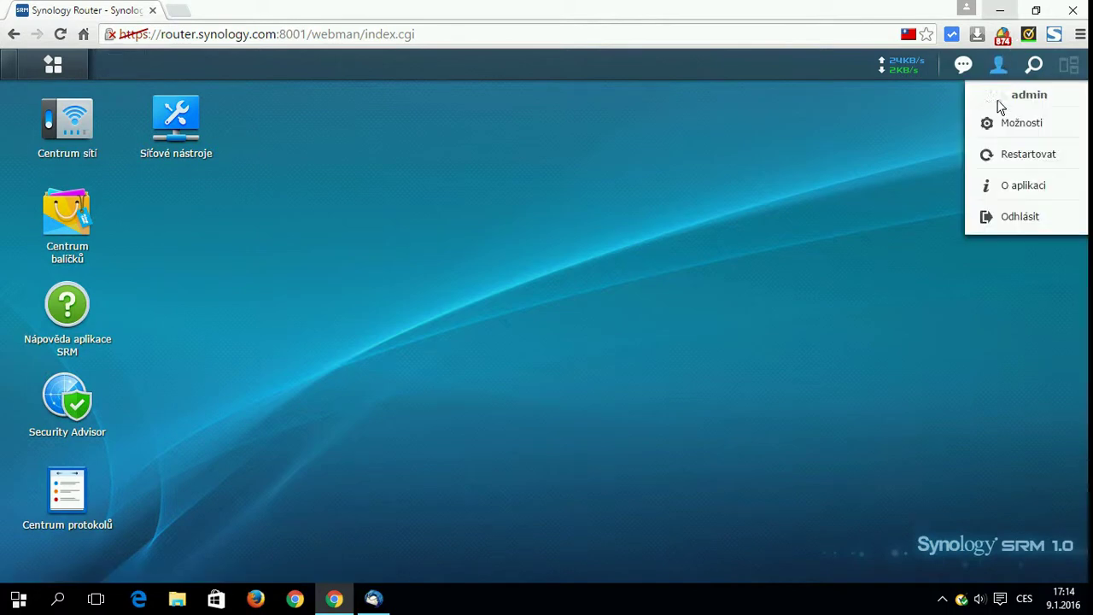
{"action": "left_click", "coordinate": [1026, 190]}
{"action": "left_click", "coordinate": [906, 188]}
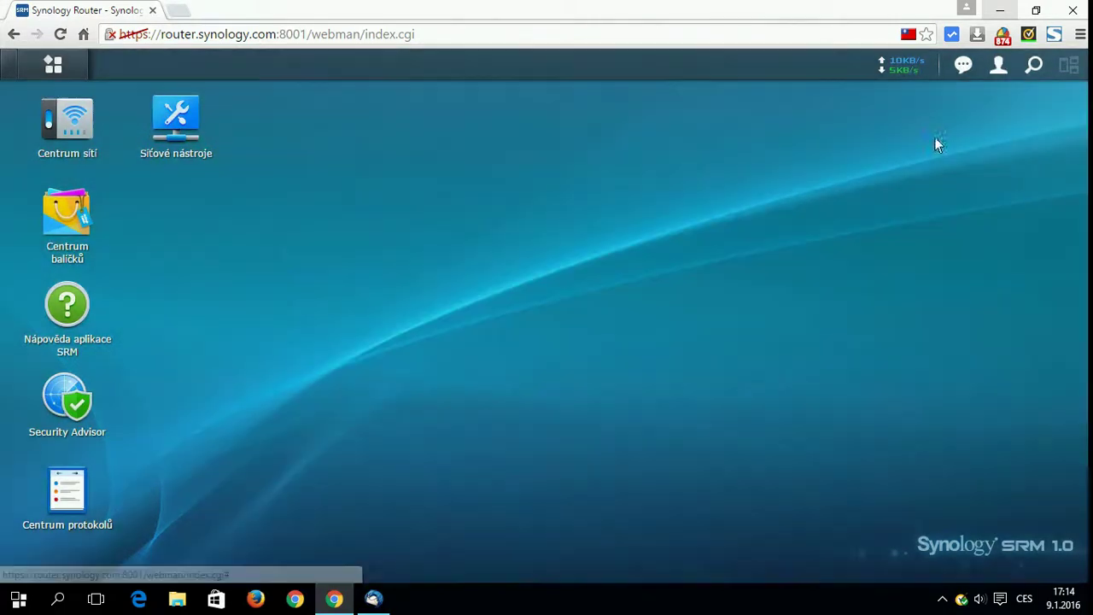
{"action": "left_click", "coordinate": [999, 67]}
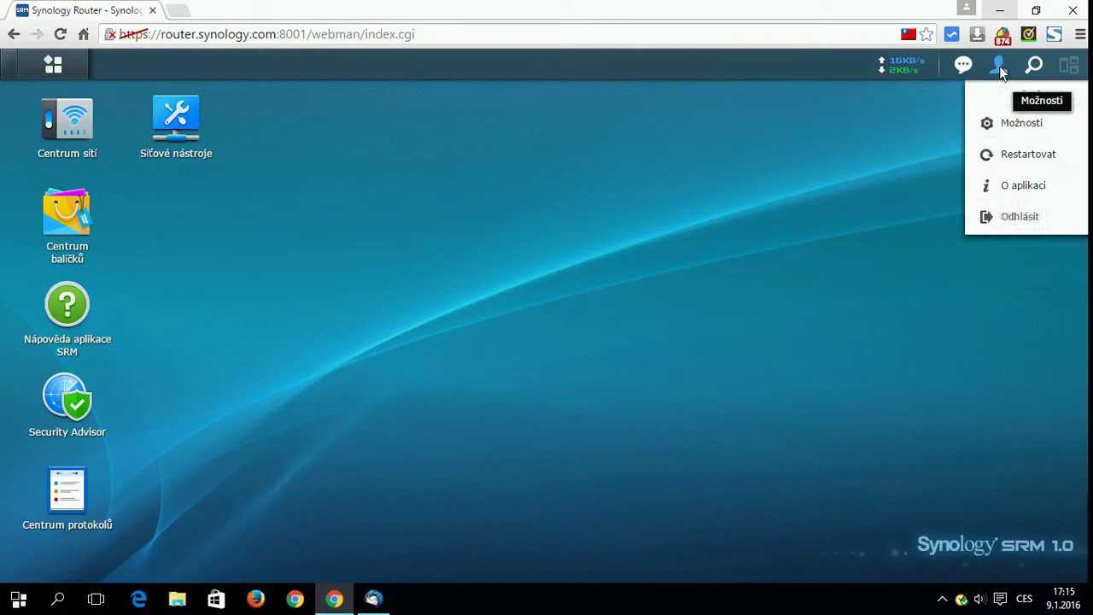
{"action": "left_click", "coordinate": [629, 222]}
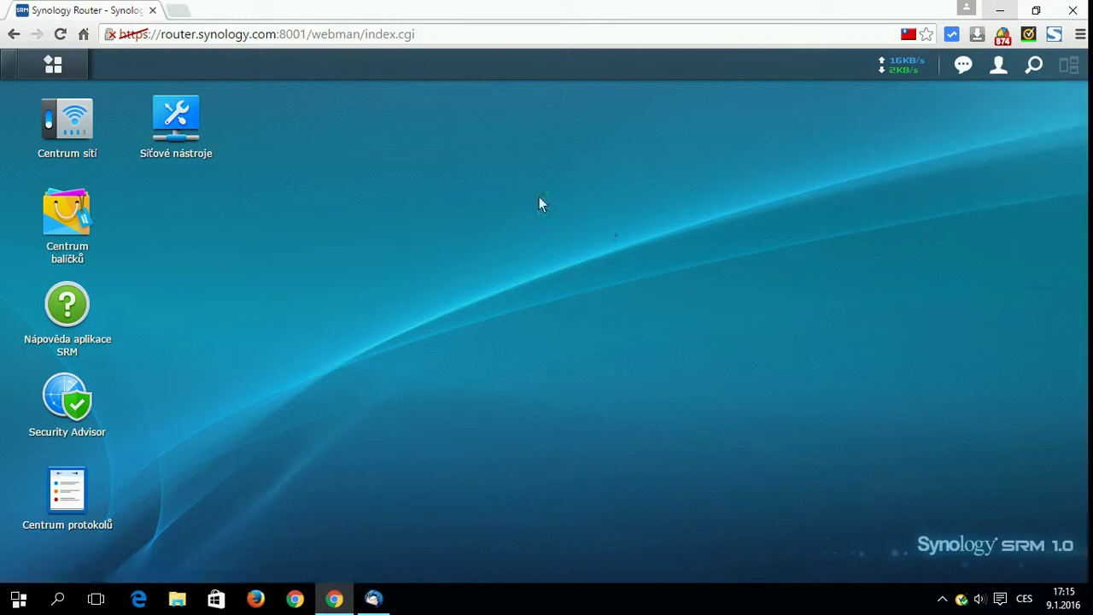
{"action": "left_click", "coordinate": [33, 67]}
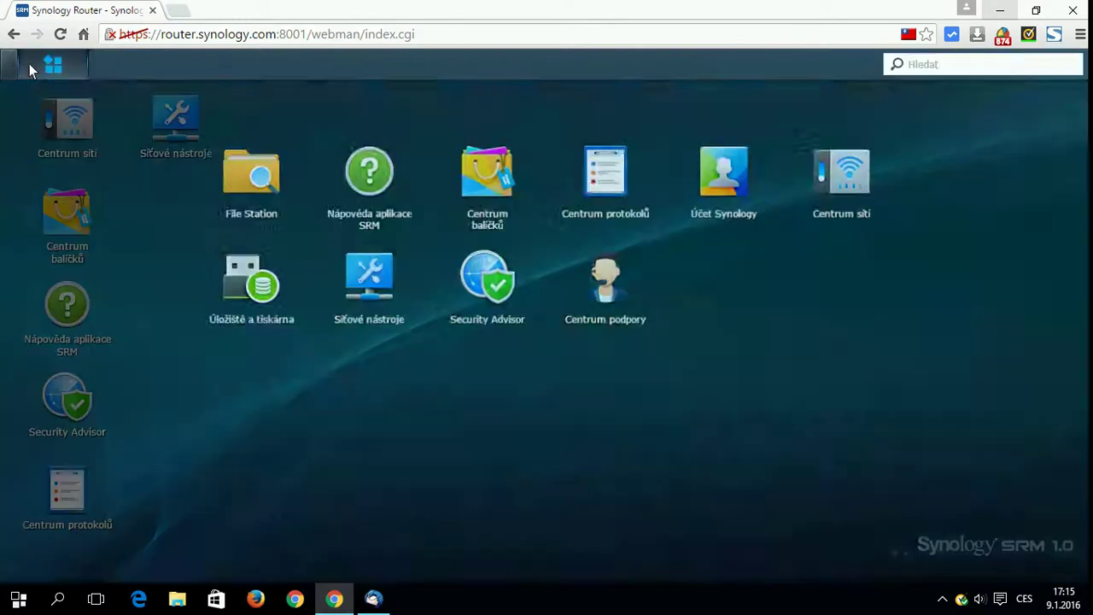
{"action": "left_click", "coordinate": [990, 331]}
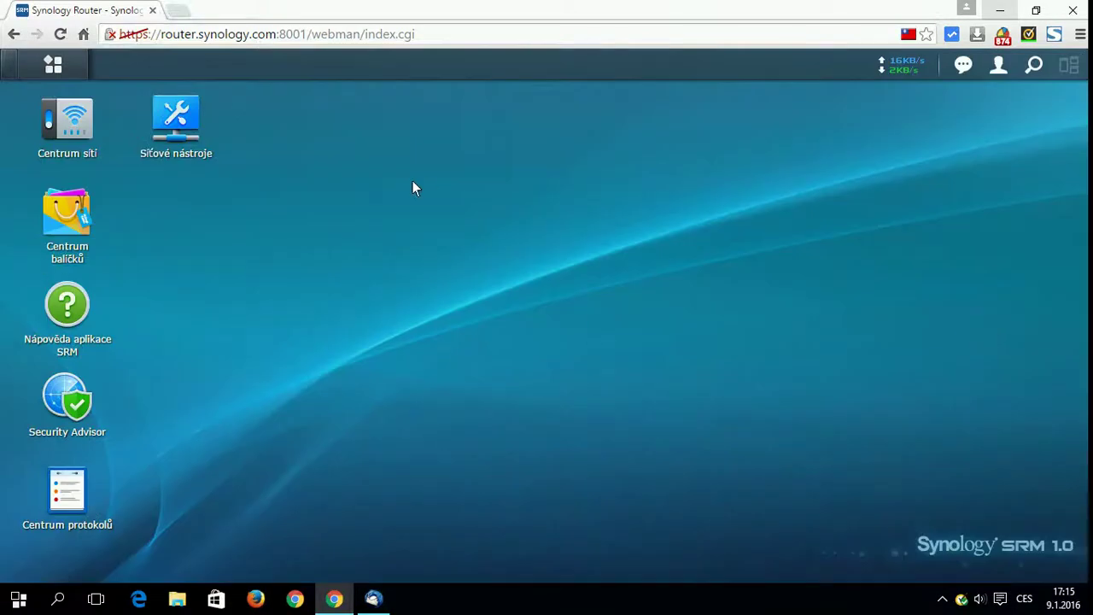